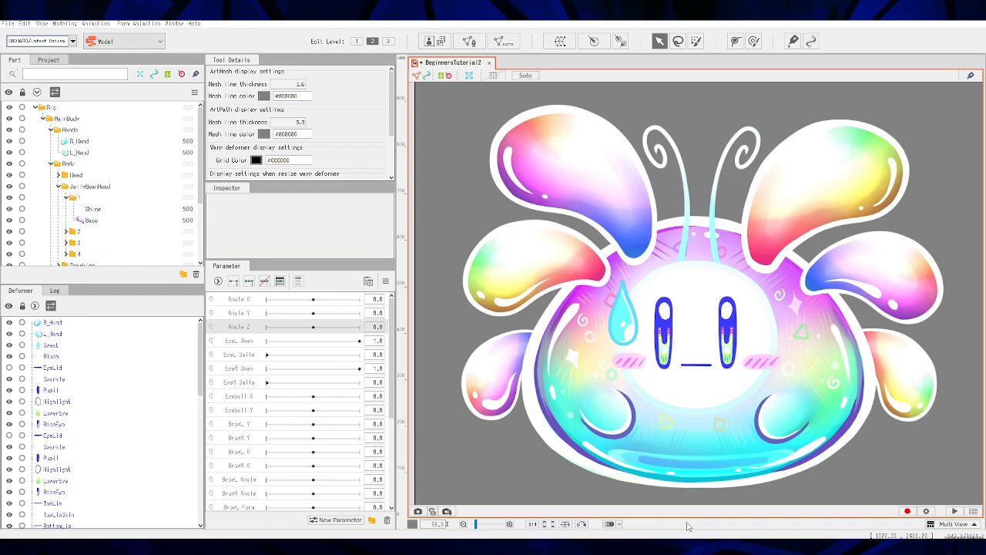
# Collapse the MainBody and Rig part folders and select every ArtMesh in the deformer list, from R_Hand through the final Base
pyautogui.click(43, 120)
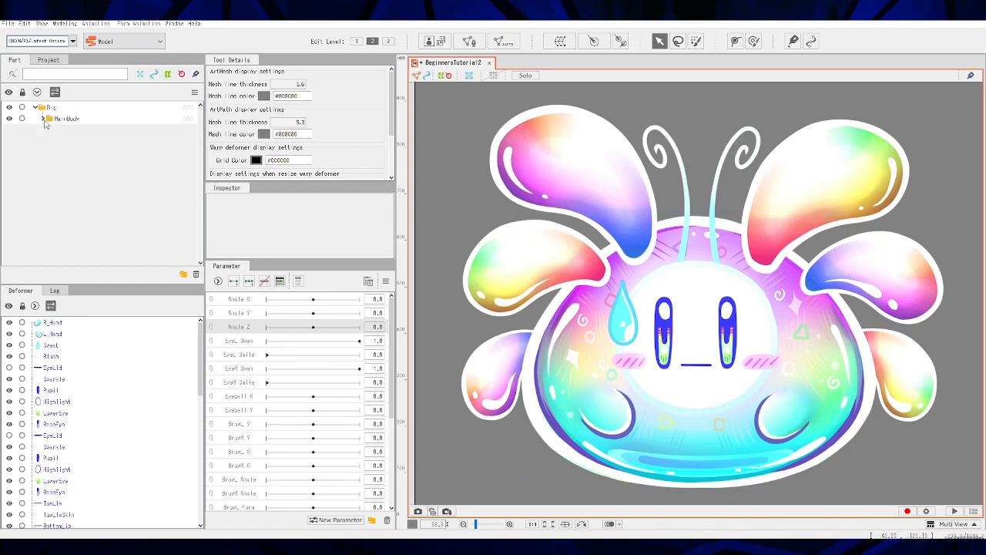
pyautogui.click(35, 108)
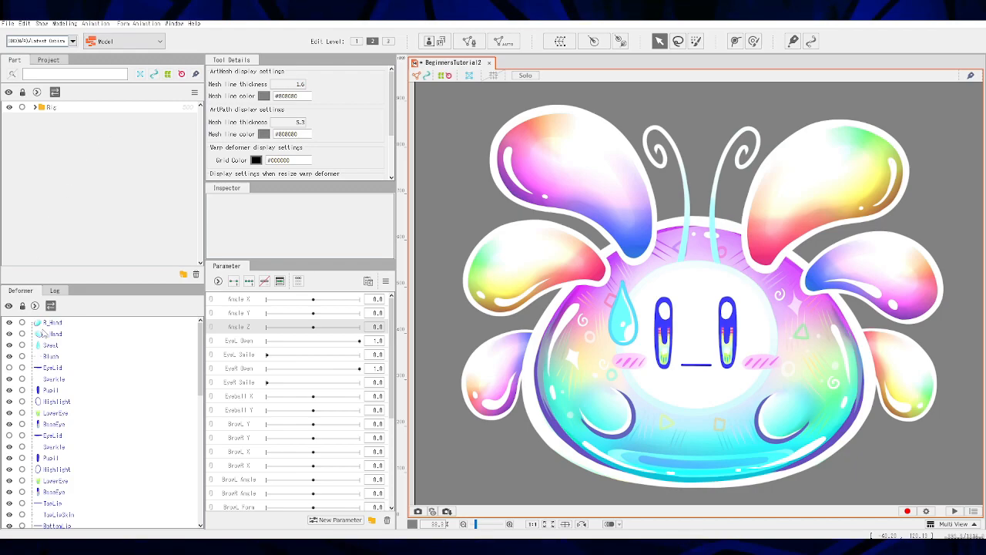
pyautogui.scroll(-1, 69, 401)
pyautogui.scroll(-2, 70, 401)
pyautogui.scroll(3, 68, 411)
pyautogui.click(62, 326)
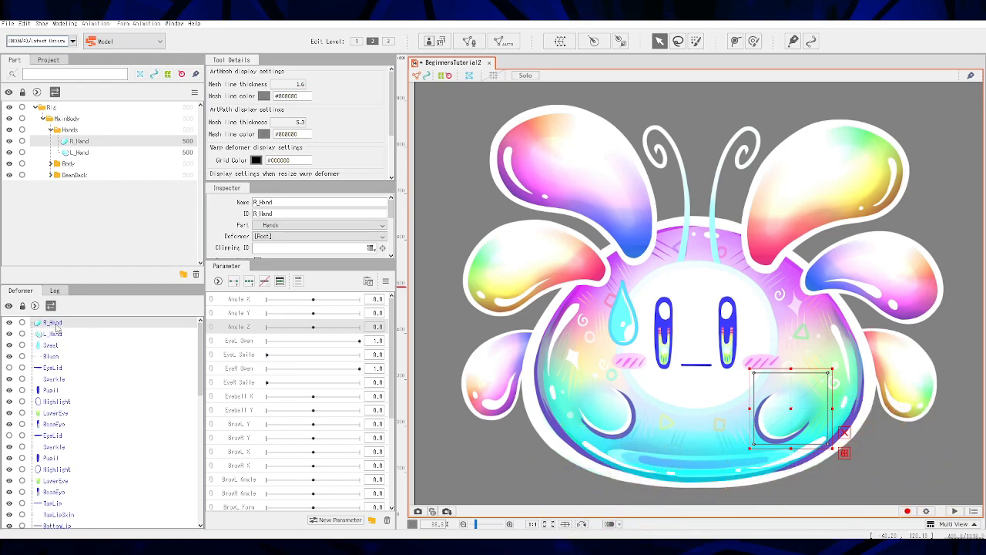
pyautogui.scroll(-10, 117, 383)
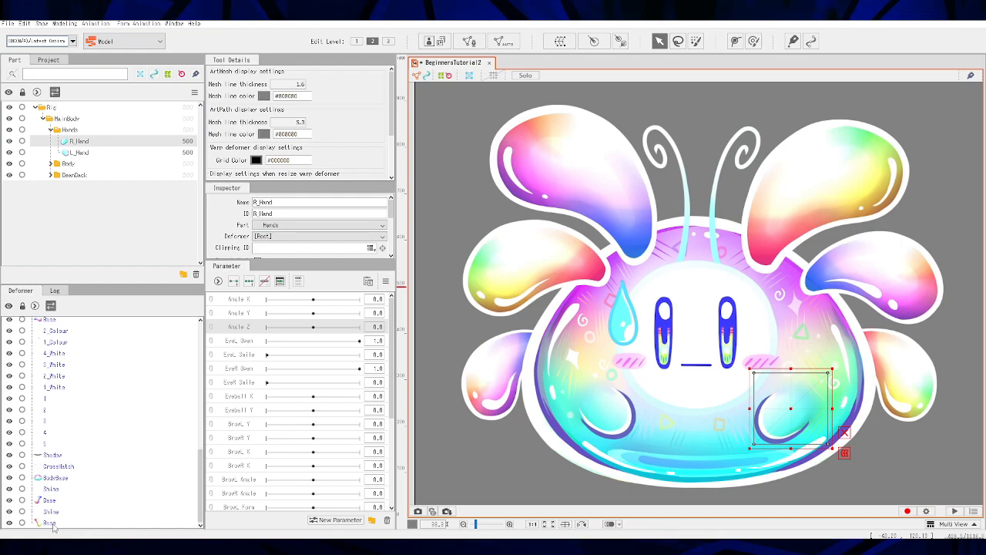
pyautogui.keyDown('shift'); pyautogui.click(50, 523); pyautogui.keyUp('shift')
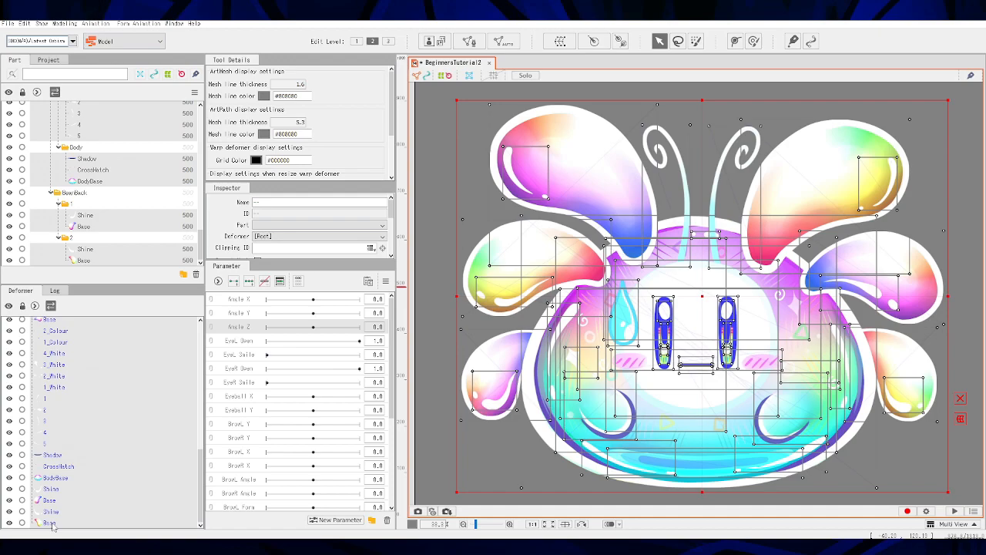
# Generate meshes automatically for all selected ArtMeshes with the Standard preset and close the mesh generator
pyautogui.click(502, 43)
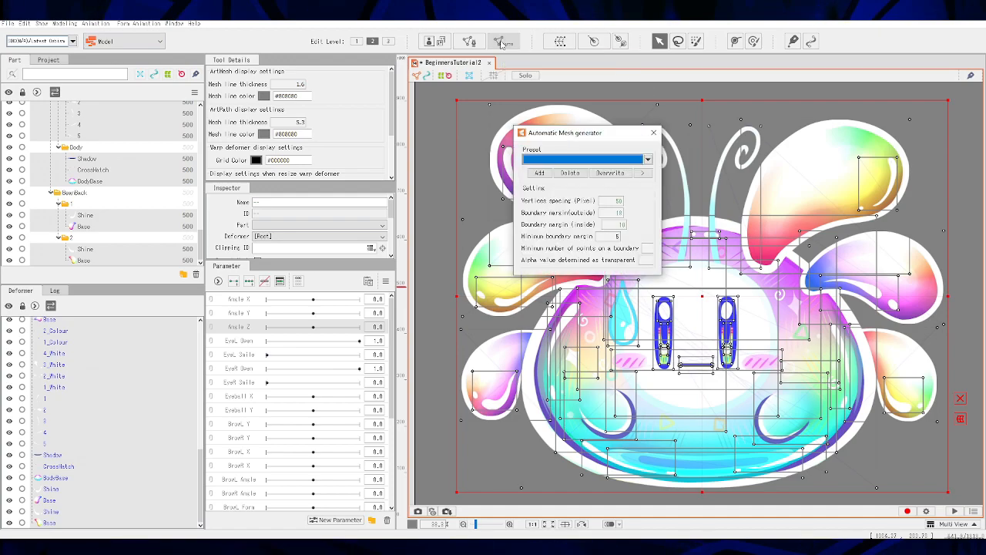
pyautogui.click(648, 160)
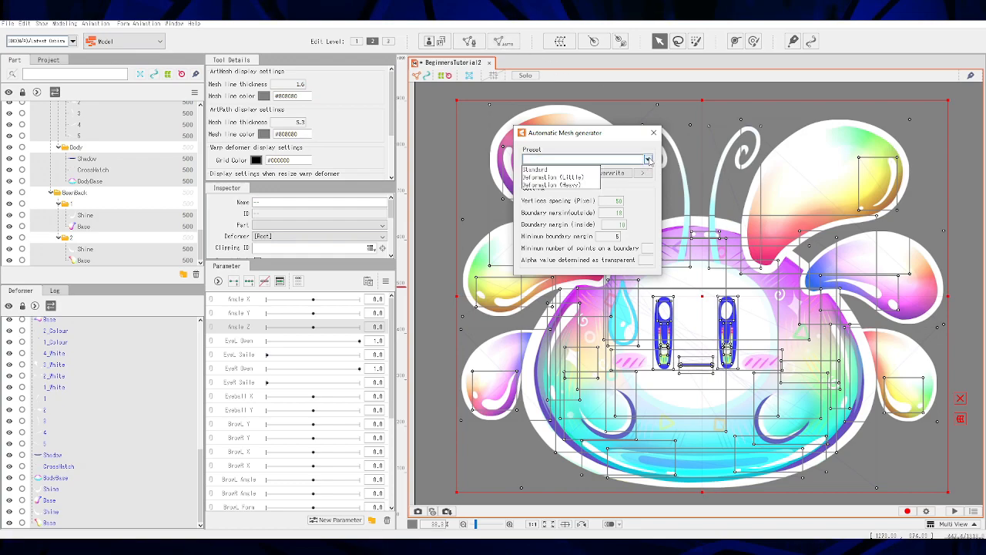
pyautogui.click(539, 171)
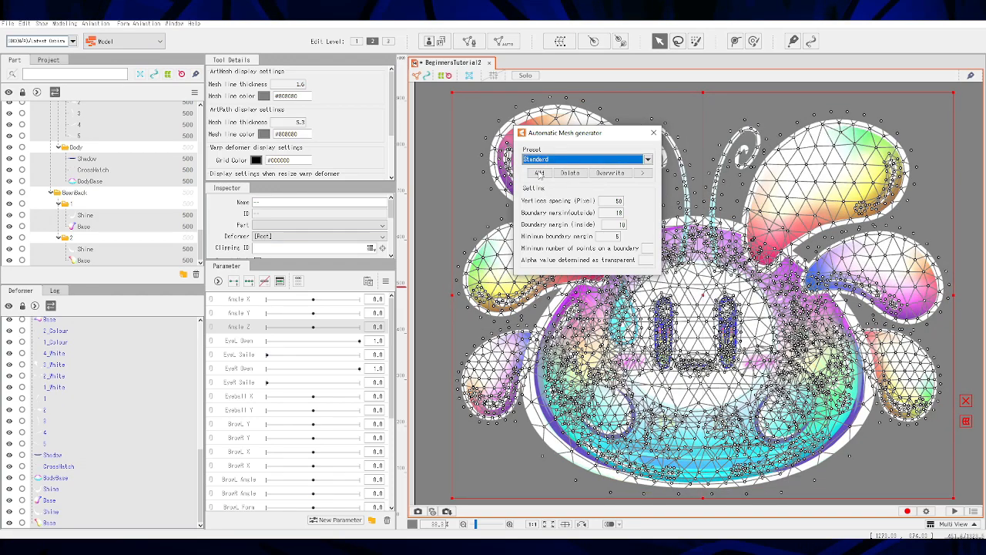
pyautogui.click(654, 133)
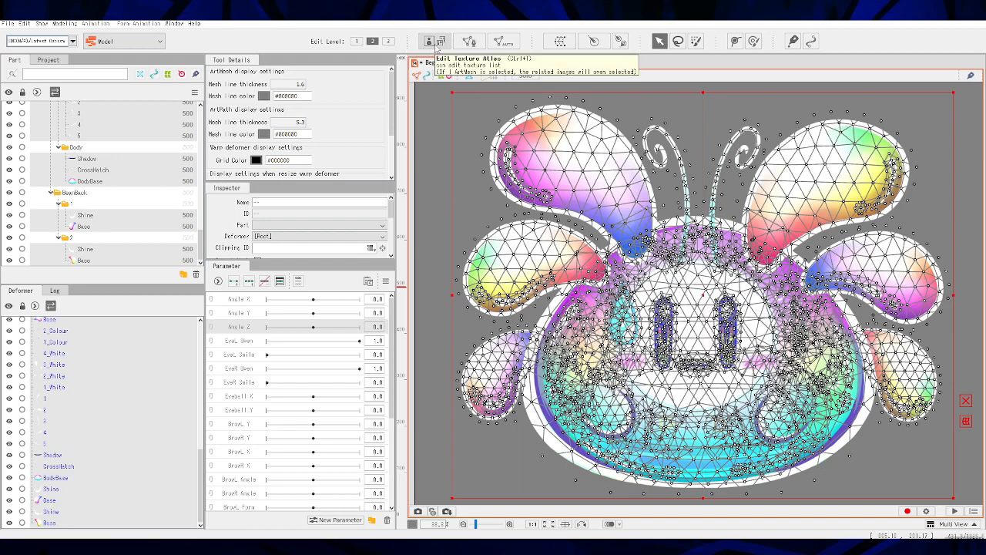
# Open the settings for a new texture atlas and set its width and height to 2048 px
pyautogui.click(437, 46)
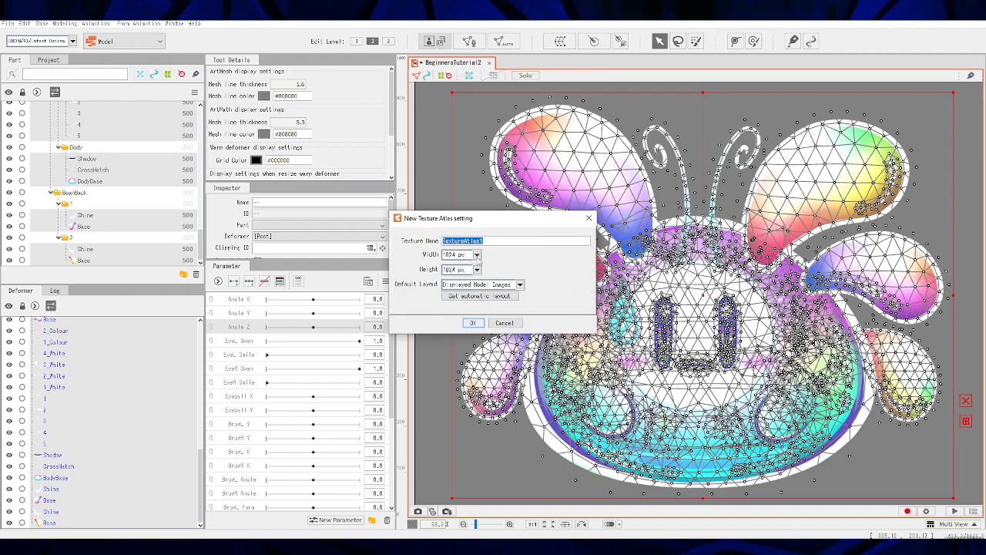
pyautogui.click(477, 255)
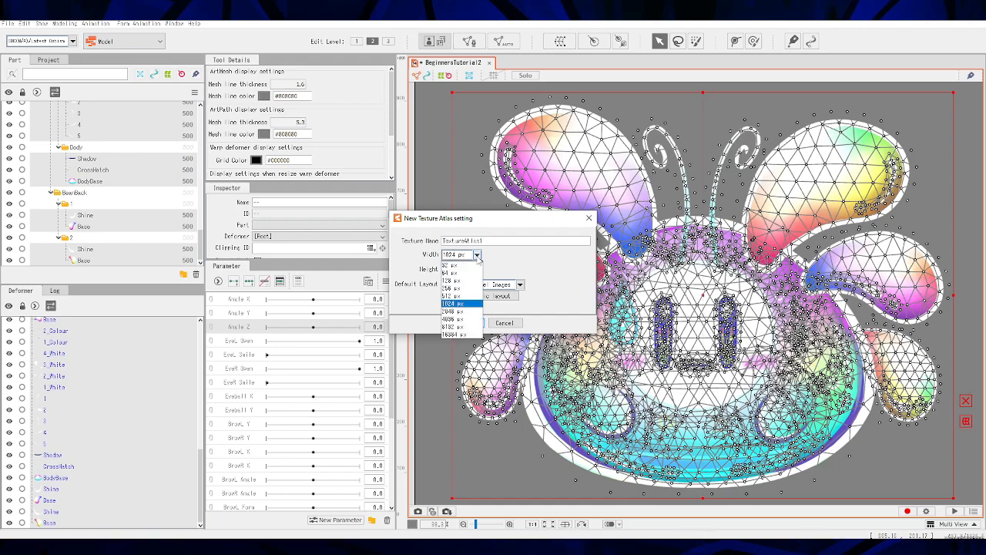
pyautogui.click(465, 311)
pyautogui.click(477, 270)
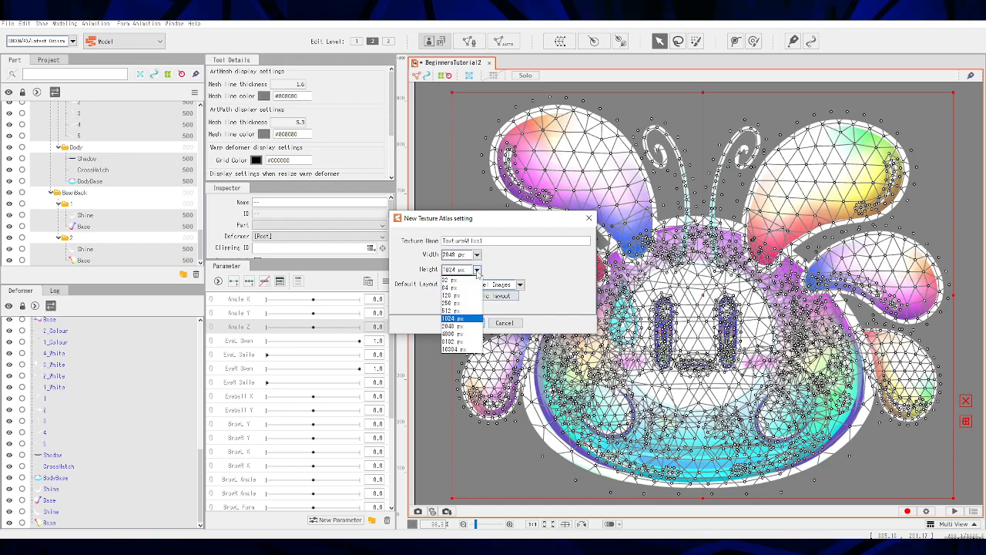
pyautogui.click(461, 326)
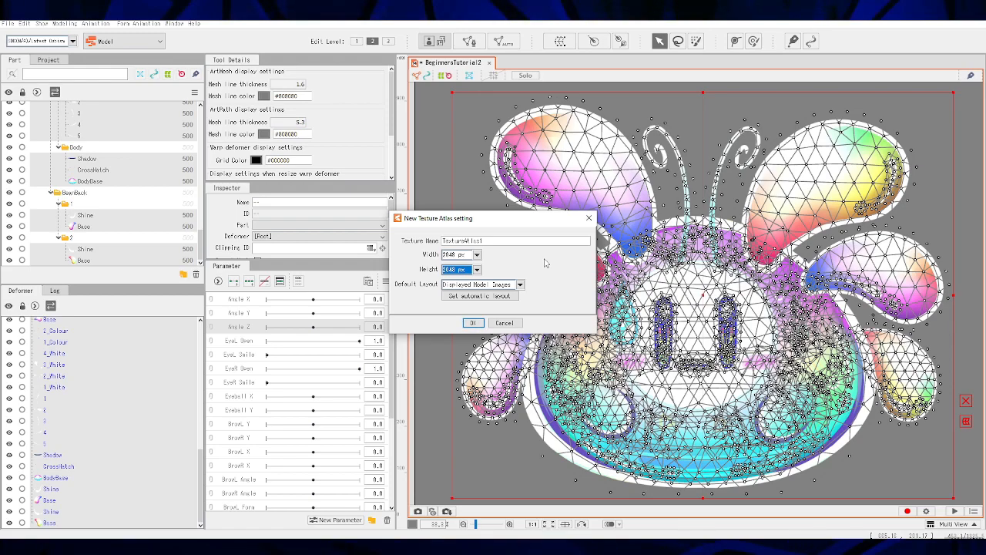
# Set the new texture atlas's width and height to 1024 px
pyautogui.click(477, 254)
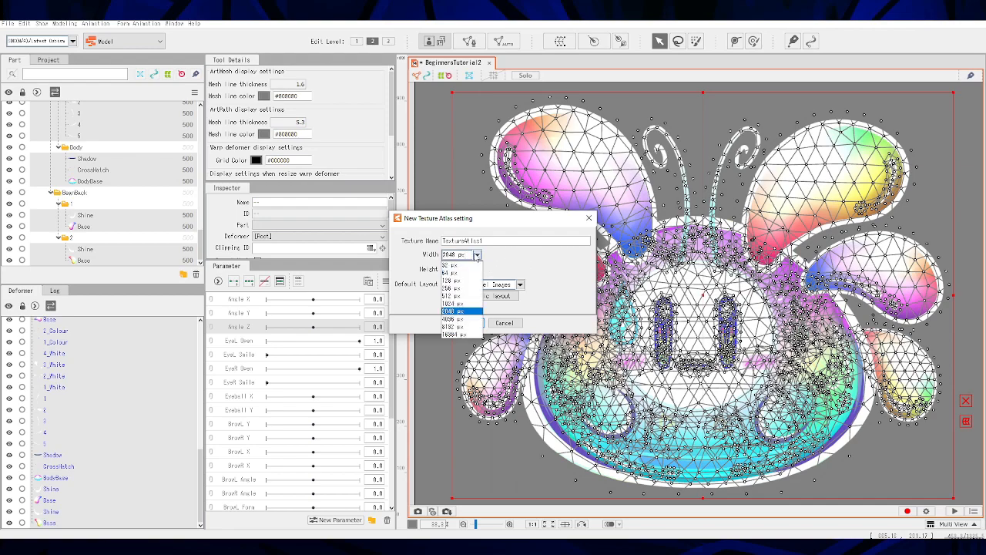
pyautogui.click(468, 305)
pyautogui.click(476, 269)
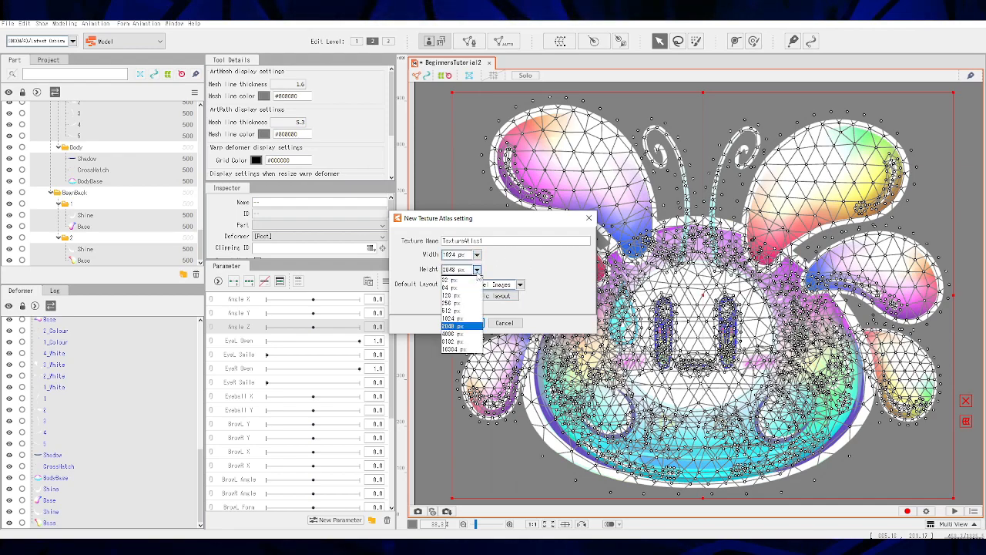
pyautogui.click(466, 319)
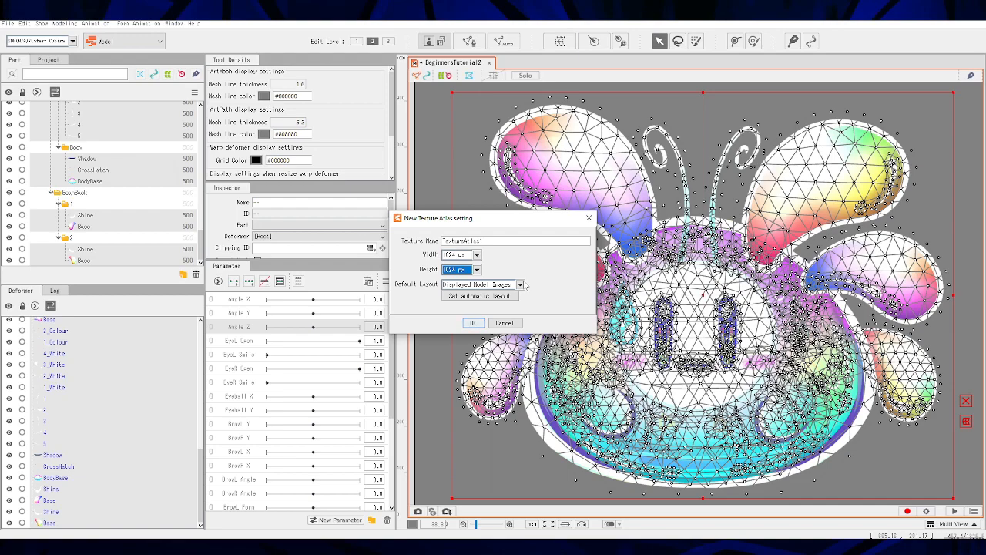
# Set both dimensions of the new texture atlas to 2048 px and create the atlas
pyautogui.click(477, 254)
pyautogui.click(467, 312)
pyautogui.click(477, 268)
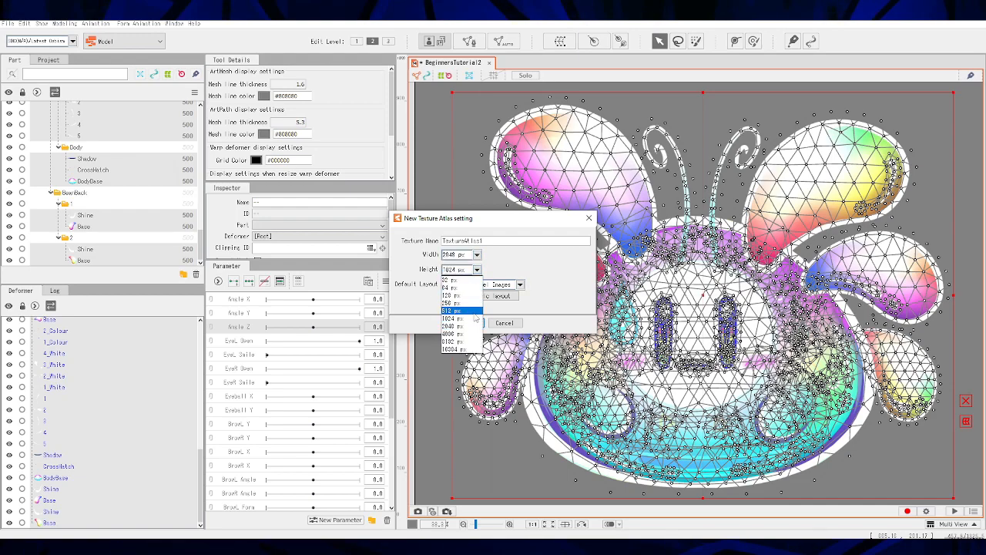
pyautogui.click(471, 326)
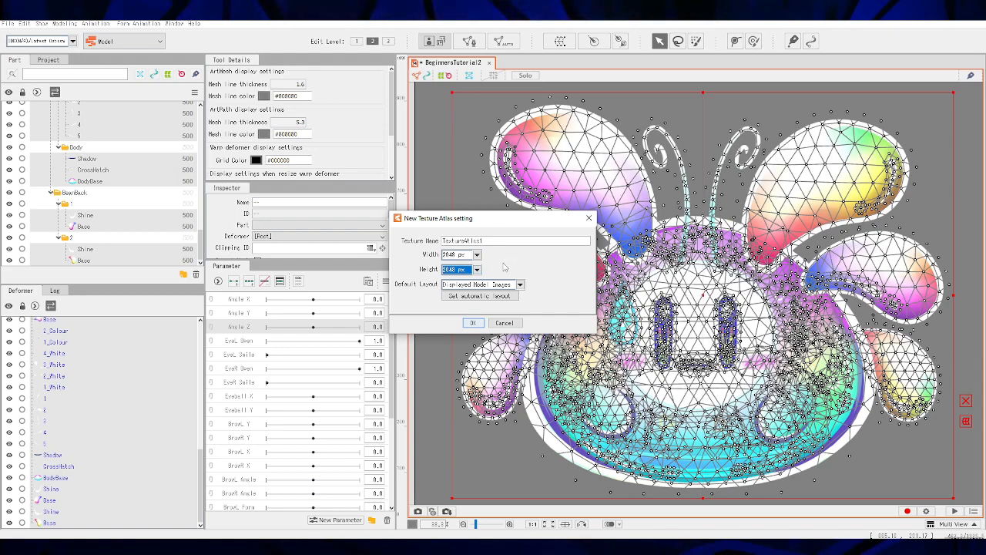
pyautogui.click(477, 255)
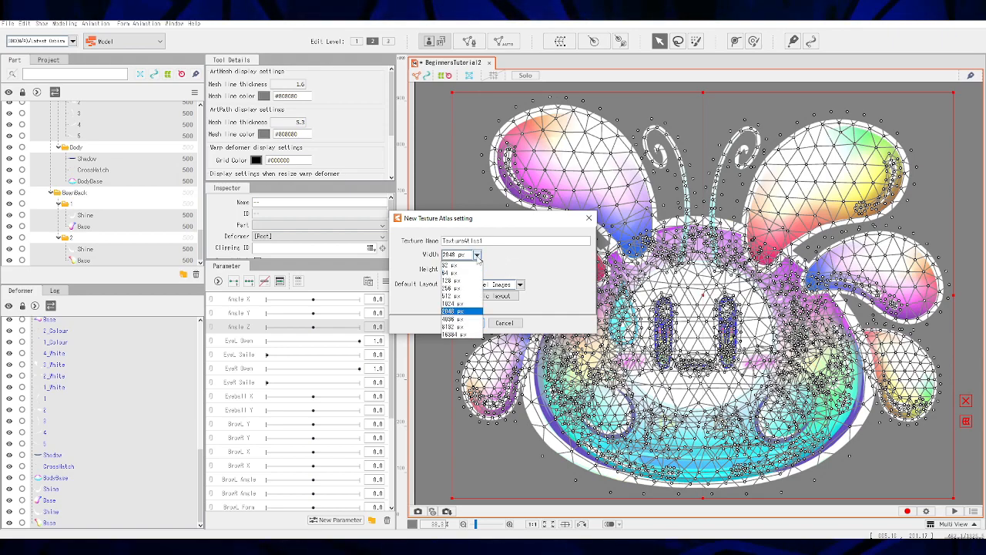
pyautogui.click(477, 257)
pyautogui.click(478, 327)
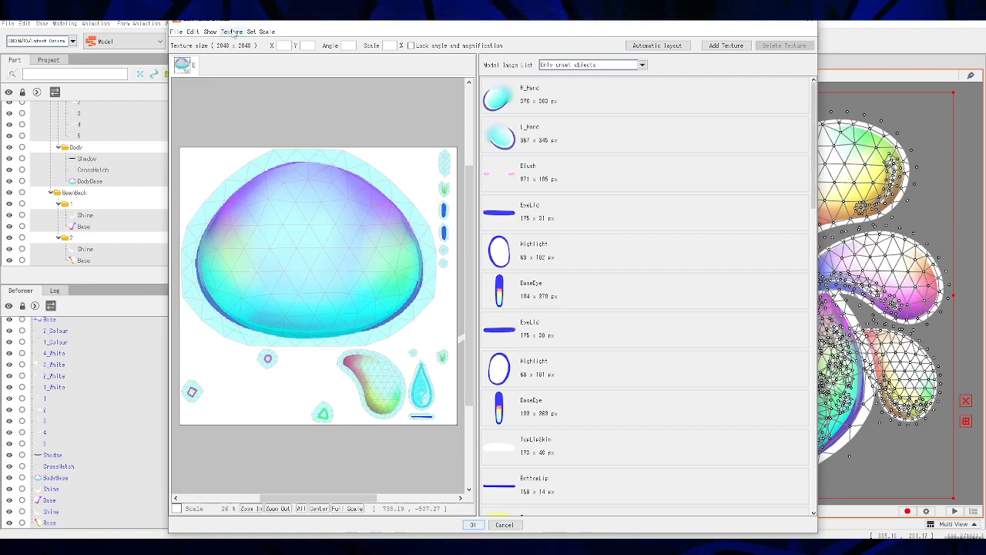
# Change the texture size of the atlas to 4096 px wide and 4096 px high
pyautogui.click(232, 32)
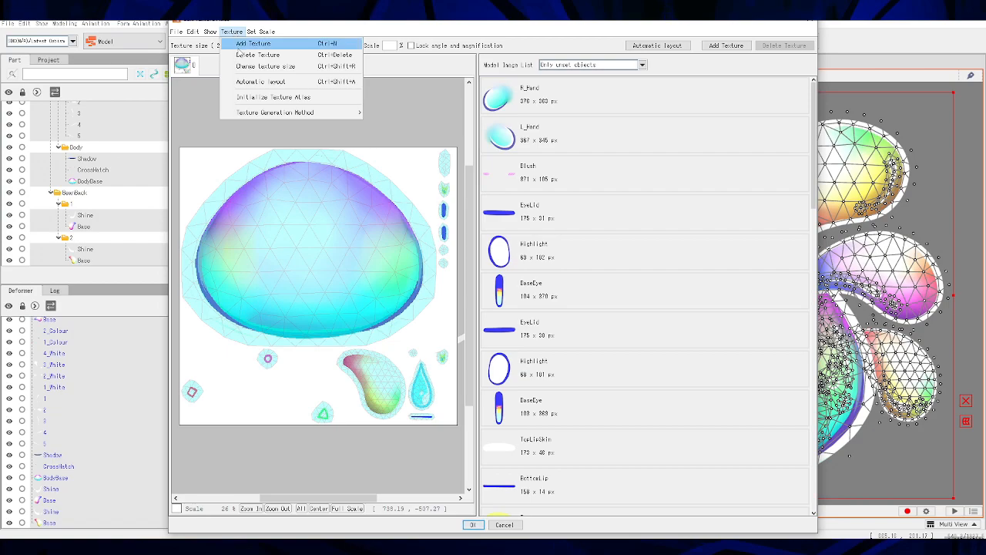
pyautogui.click(254, 66)
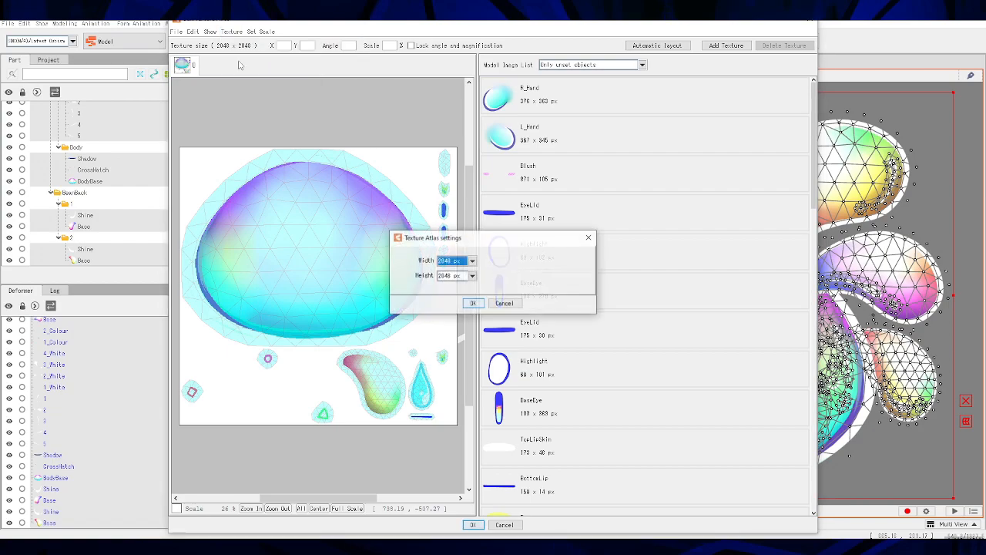
pyautogui.click(472, 261)
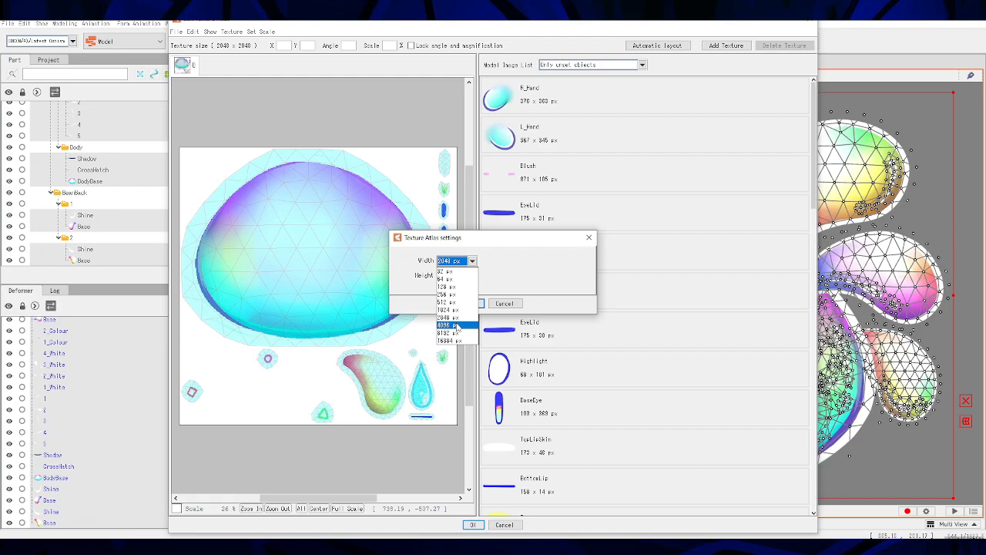
pyautogui.click(455, 325)
pyautogui.click(472, 275)
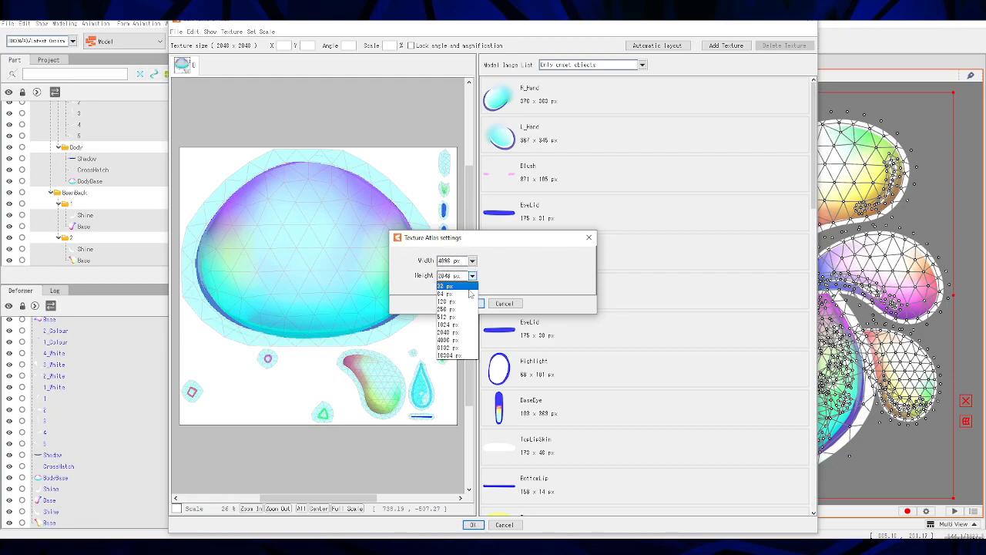
pyautogui.click(449, 340)
pyautogui.click(472, 303)
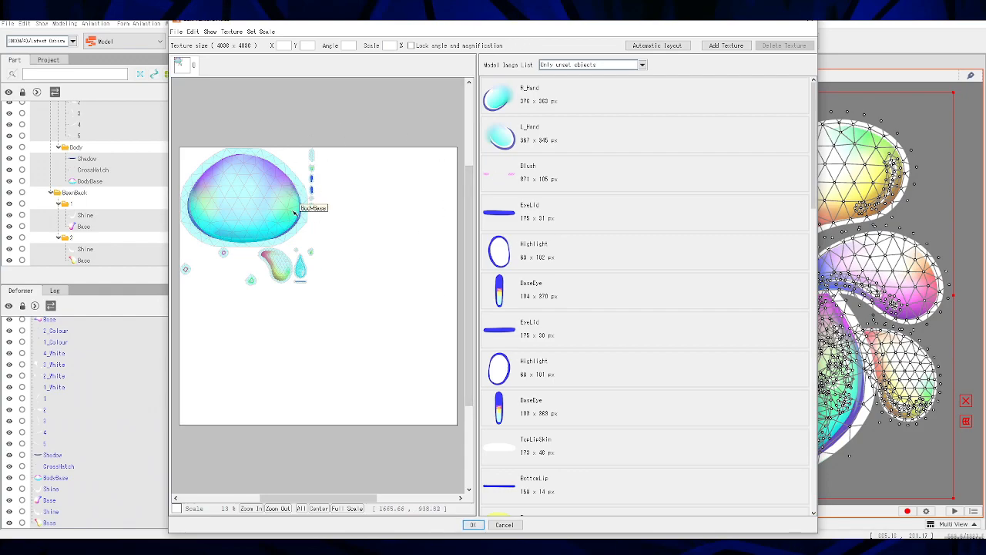
# Add all remaining unset model images to the texture atlas, from R_Hand through the last Shine
pyautogui.doubleClick(510, 95)
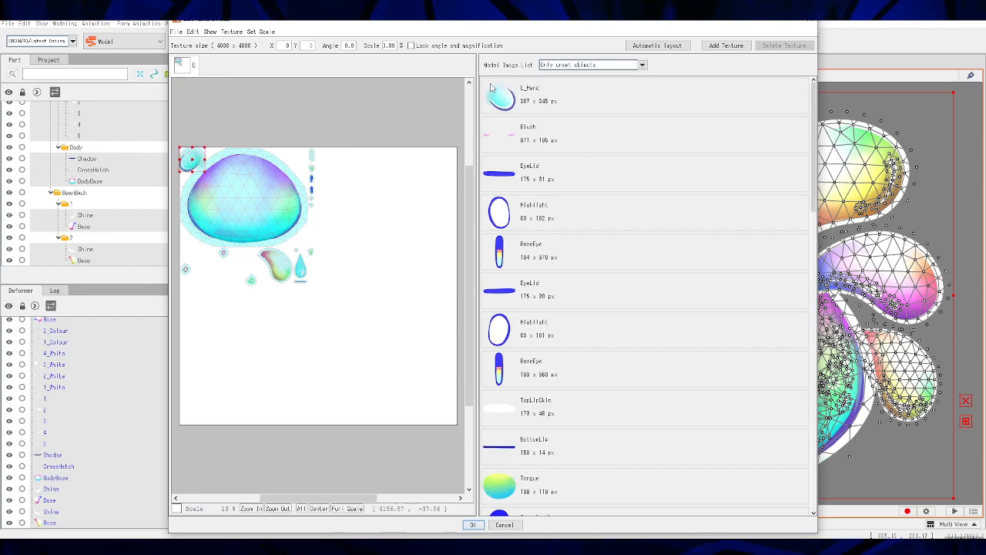
pyautogui.doubleClick(506, 95)
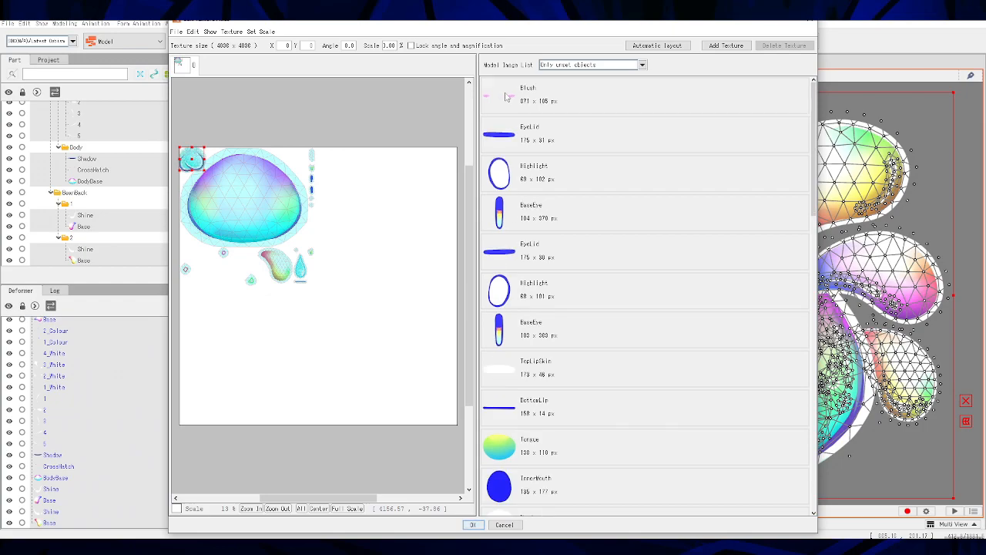
pyautogui.doubleClick(512, 100)
pyautogui.doubleClick(514, 101)
pyautogui.doubleClick(511, 102)
pyautogui.click(502, 104)
pyautogui.doubleClick(500, 103)
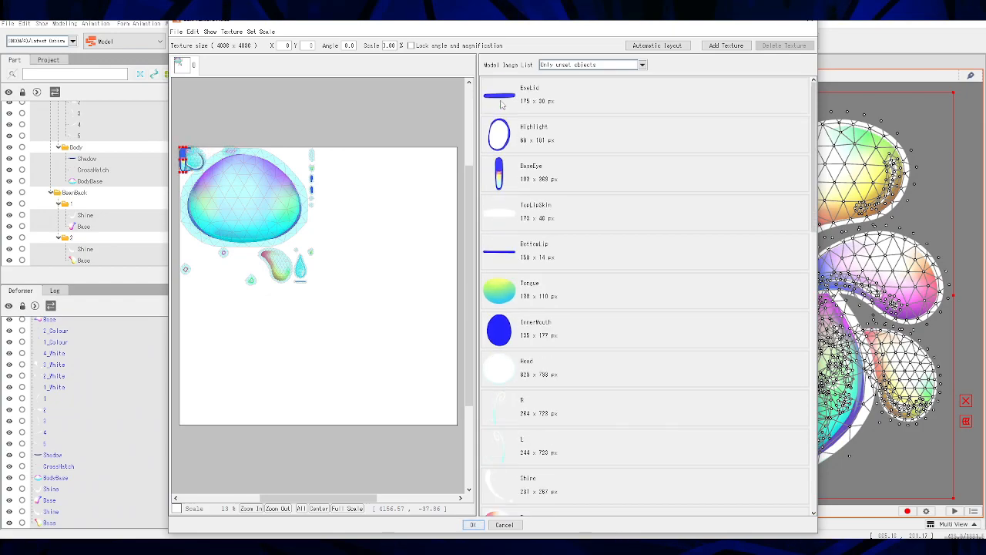
pyautogui.doubleClick(501, 100)
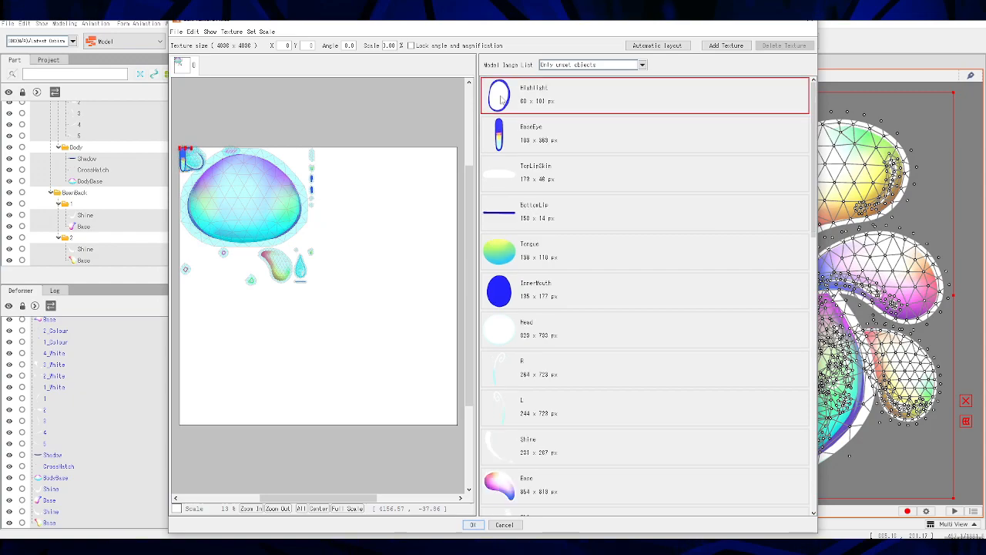
pyautogui.doubleClick(501, 104)
pyautogui.doubleClick(501, 103)
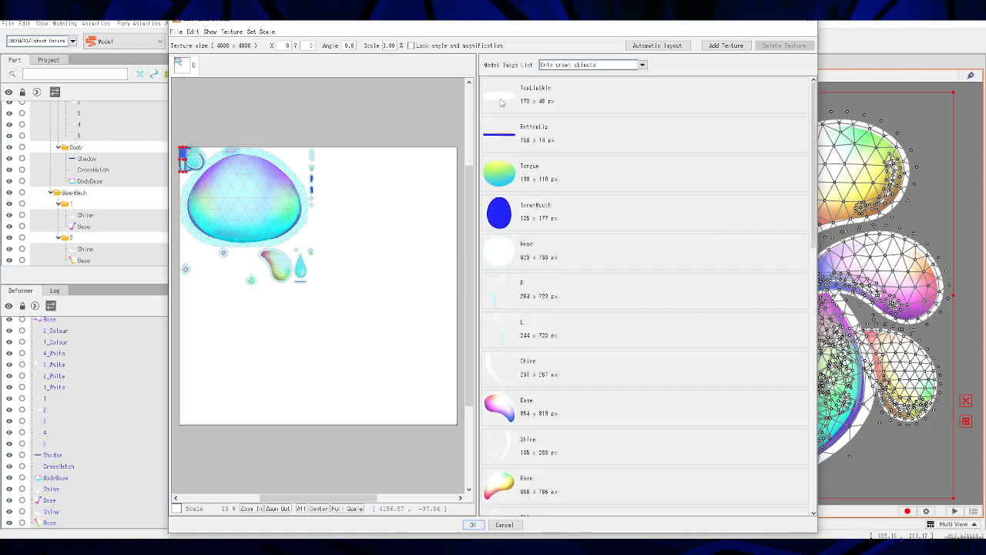
pyautogui.doubleClick(501, 103)
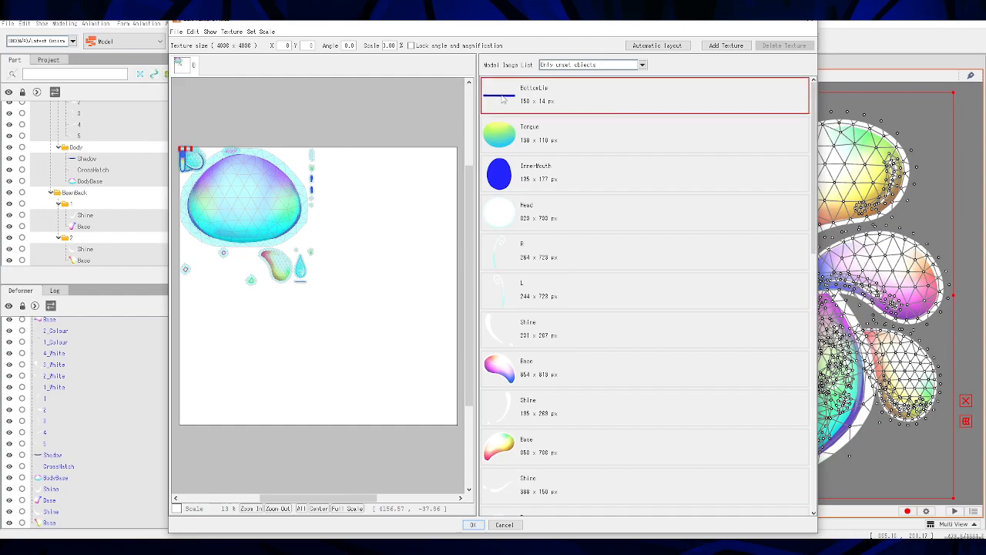
pyautogui.doubleClick(502, 98)
pyautogui.doubleClick(501, 98)
pyautogui.doubleClick(502, 97)
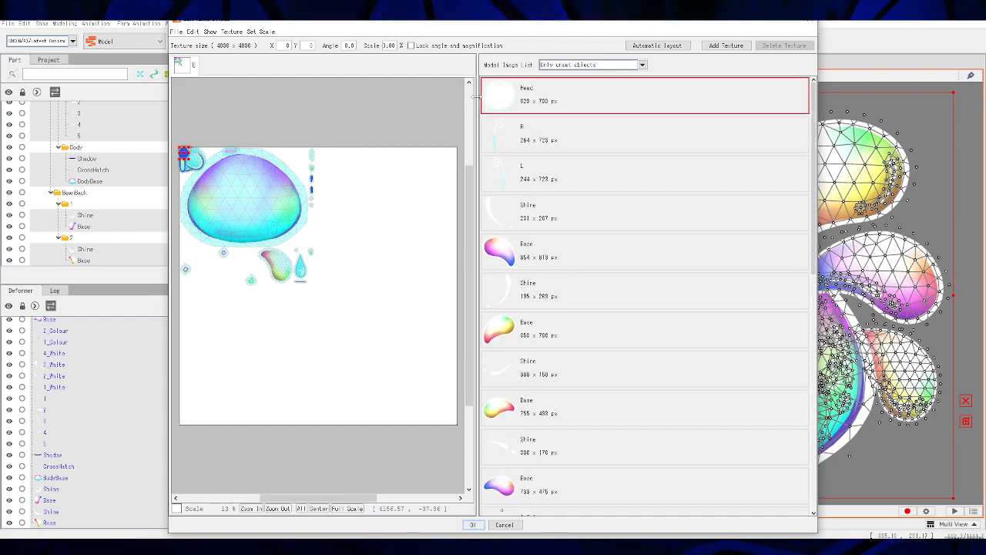
pyautogui.doubleClick(498, 99)
pyautogui.doubleClick(495, 106)
pyautogui.doubleClick(505, 107)
pyautogui.doubleClick(535, 99)
pyautogui.doubleClick(542, 98)
pyautogui.doubleClick(542, 98)
pyautogui.doubleClick(542, 98)
pyautogui.doubleClick(542, 98)
pyautogui.doubleClick(542, 98)
pyautogui.doubleClick(542, 98)
pyautogui.doubleClick(542, 98)
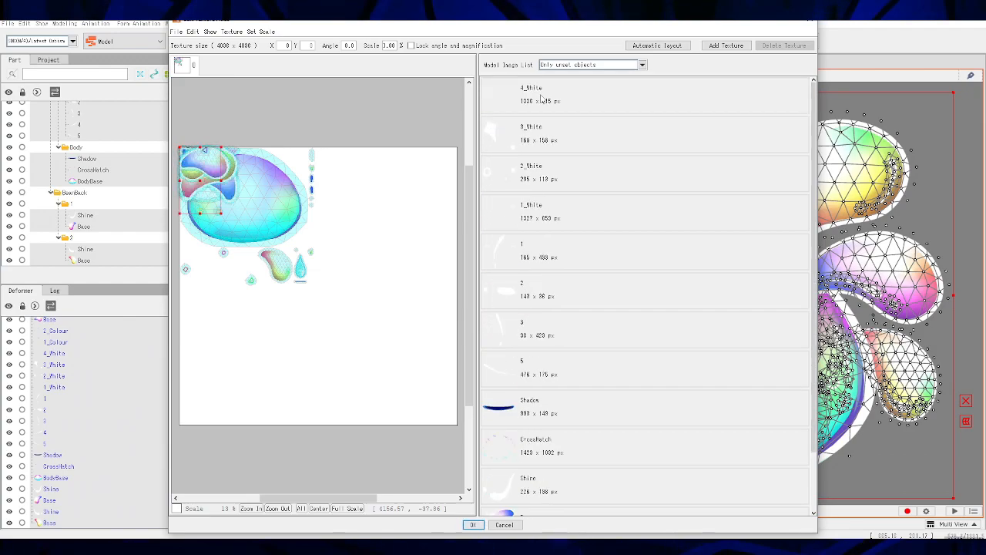
pyautogui.doubleClick(543, 99)
pyautogui.doubleClick(543, 99)
pyautogui.doubleClick(545, 100)
pyautogui.doubleClick(546, 100)
pyautogui.doubleClick(549, 101)
pyautogui.doubleClick(550, 103)
pyautogui.doubleClick(551, 103)
pyautogui.doubleClick(550, 104)
pyautogui.doubleClick(550, 104)
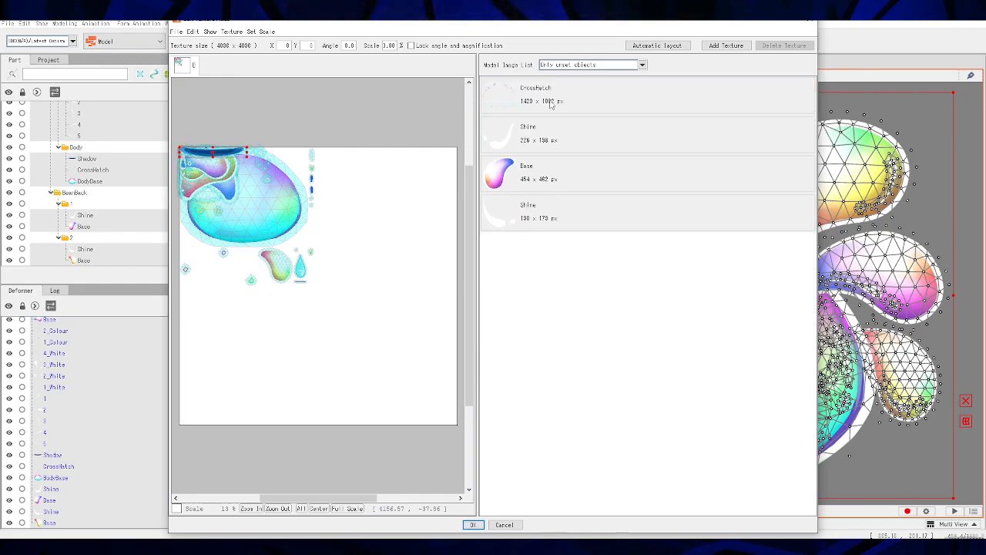
pyautogui.doubleClick(551, 105)
pyautogui.doubleClick(551, 106)
pyautogui.doubleClick(551, 106)
pyautogui.doubleClick(550, 112)
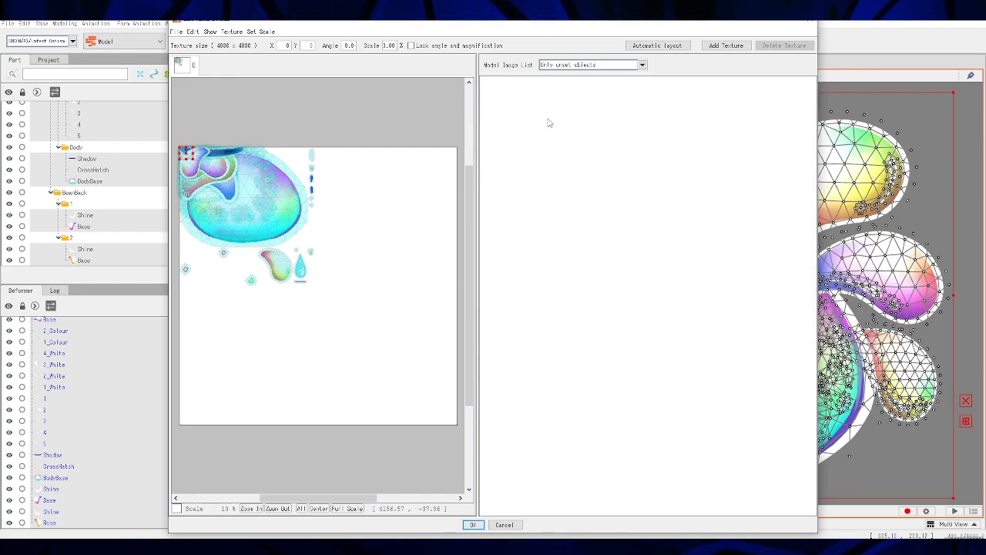
# Automatically lay out the model images in the texture atlas by mesh at 100% scale with rotations allowed, and accept the atlas
pyautogui.click(666, 48)
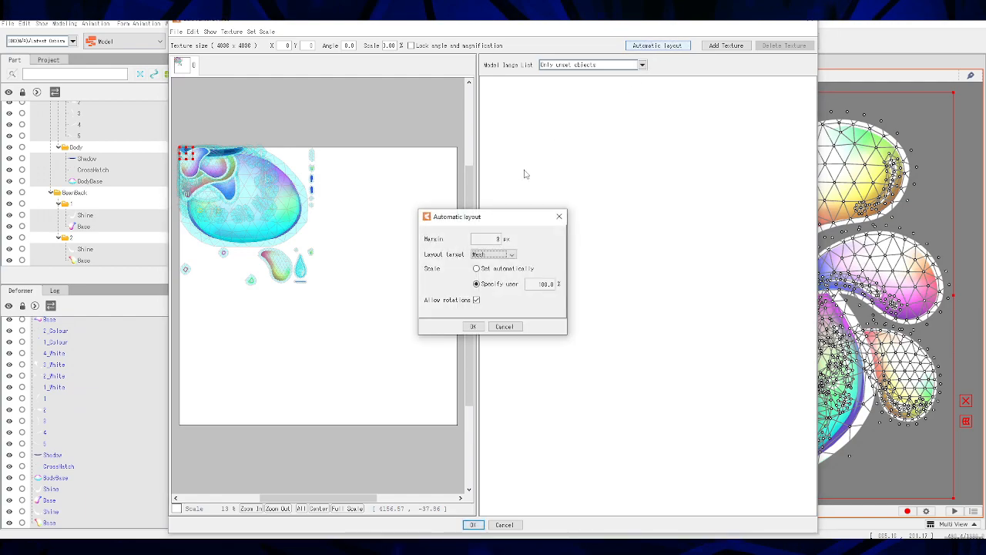
pyautogui.click(474, 327)
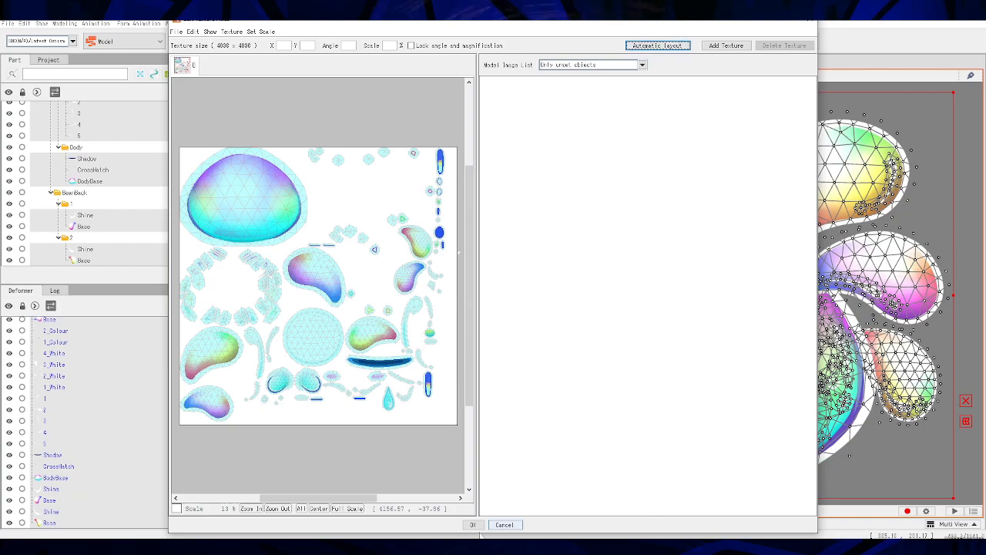
pyautogui.click(474, 526)
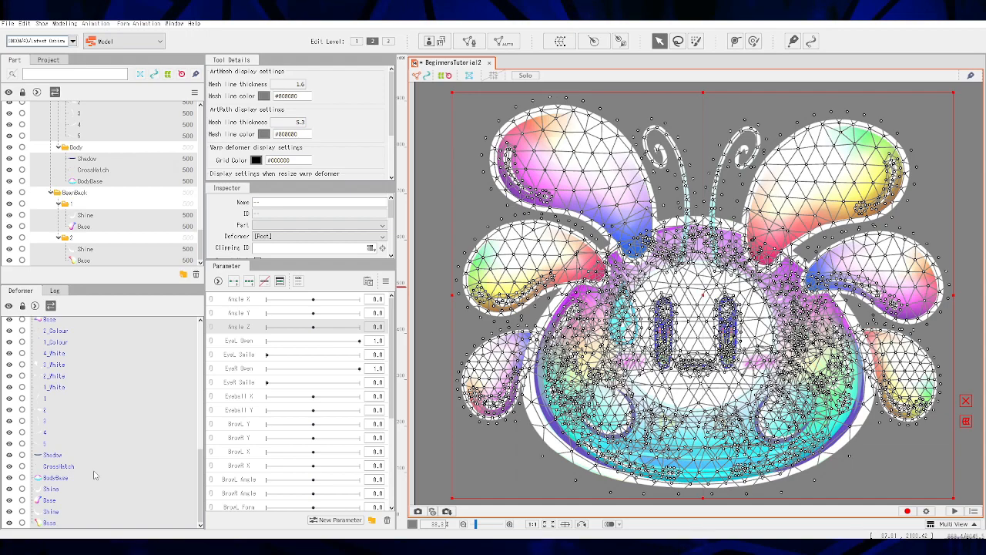
# Create a warp deformer named Rig as the parent of all selected character parts
pyautogui.scroll(10, 185, 346)
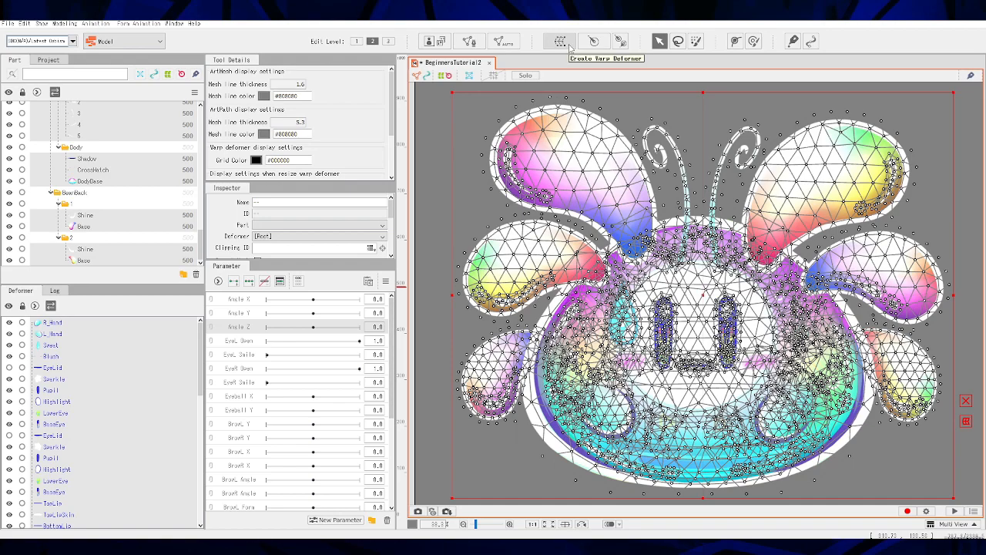
pyautogui.click(569, 46)
pyautogui.moveTo(419, 201); pyautogui.dragTo(330, 203)
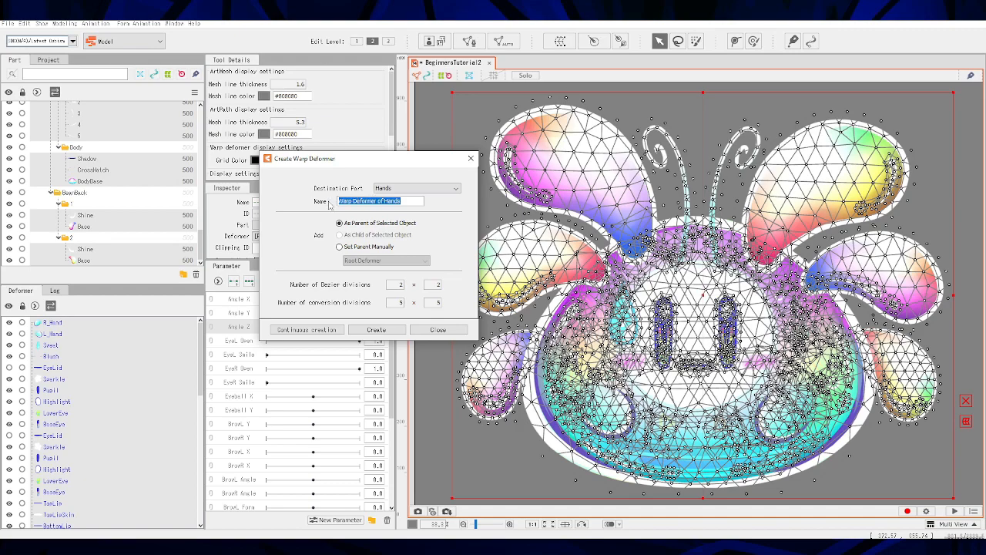
pyautogui.write('R')
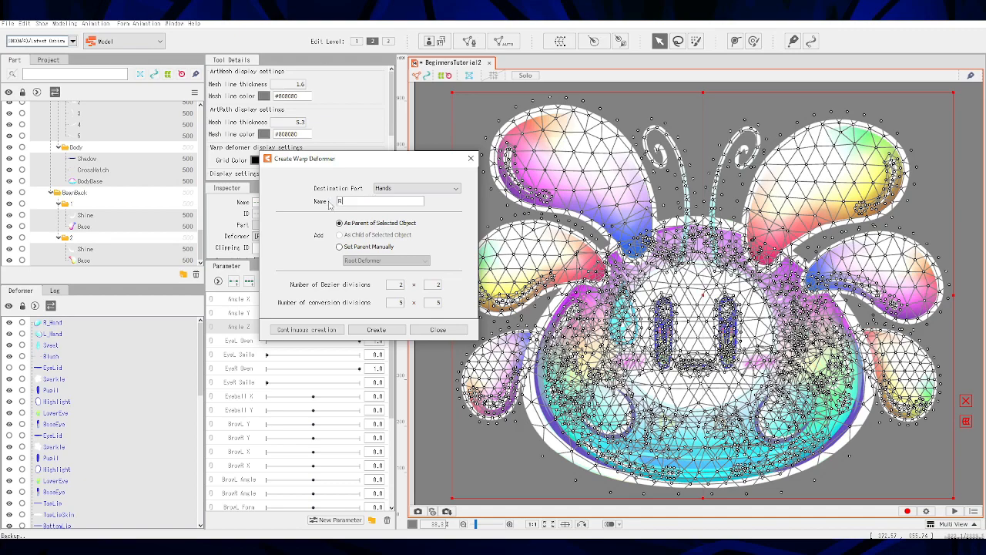
pyautogui.write('ig')
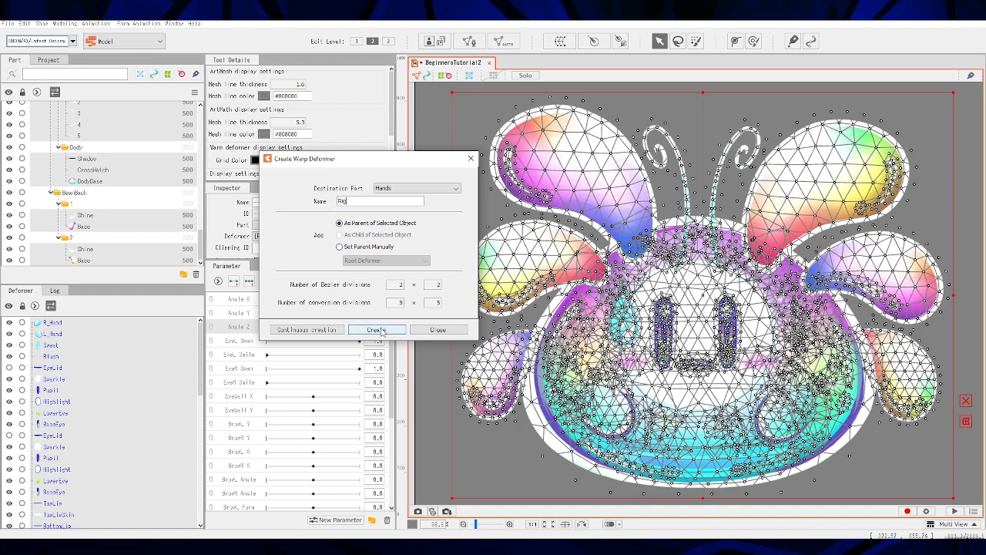
pyautogui.click(376, 329)
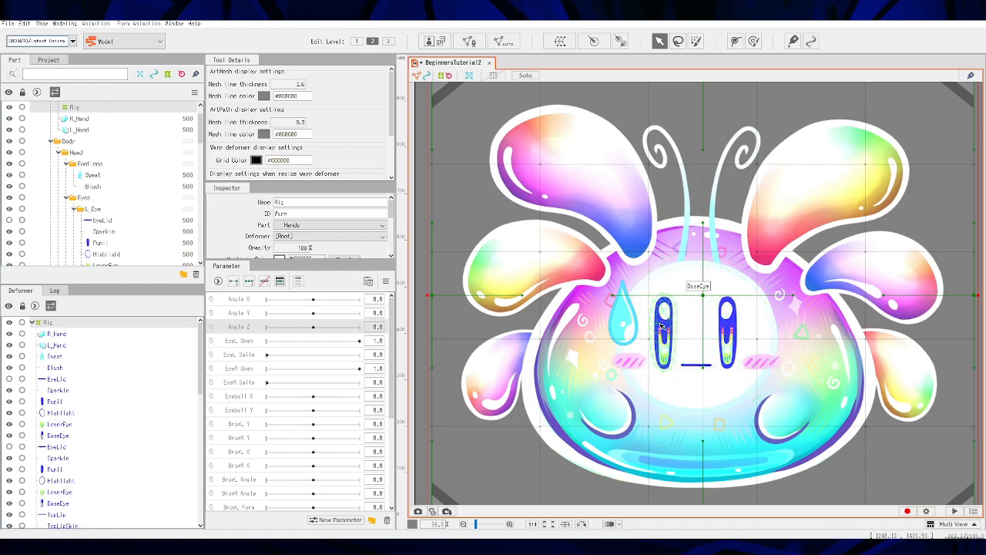
# Try distorting the character by moving the Rig warp deformer's control points, undoing each distortion
pyautogui.moveTo(615, 295); pyautogui.dragTo(623, 283)
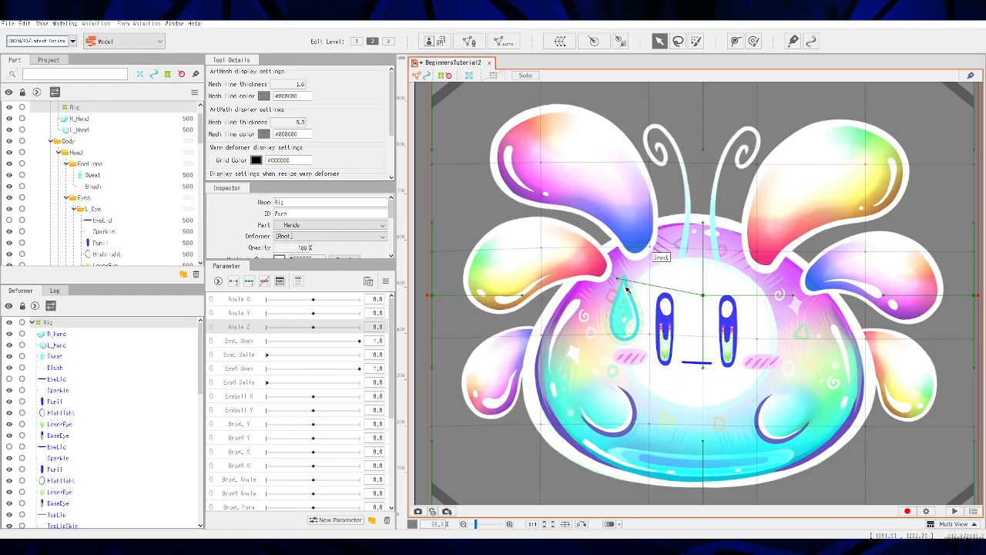
pyautogui.hotkey('ctrl', 'z')
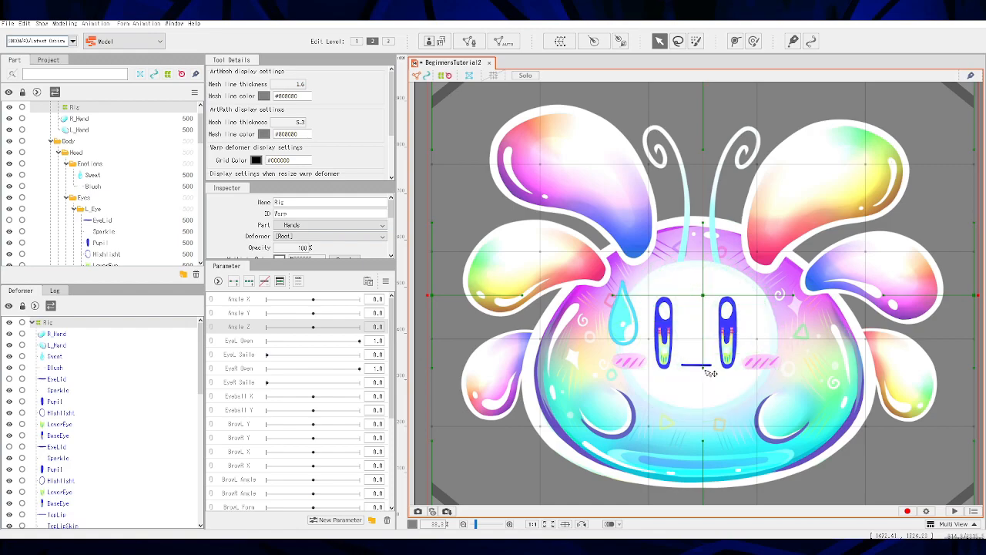
pyautogui.moveTo(713, 368); pyautogui.dragTo(687, 370)
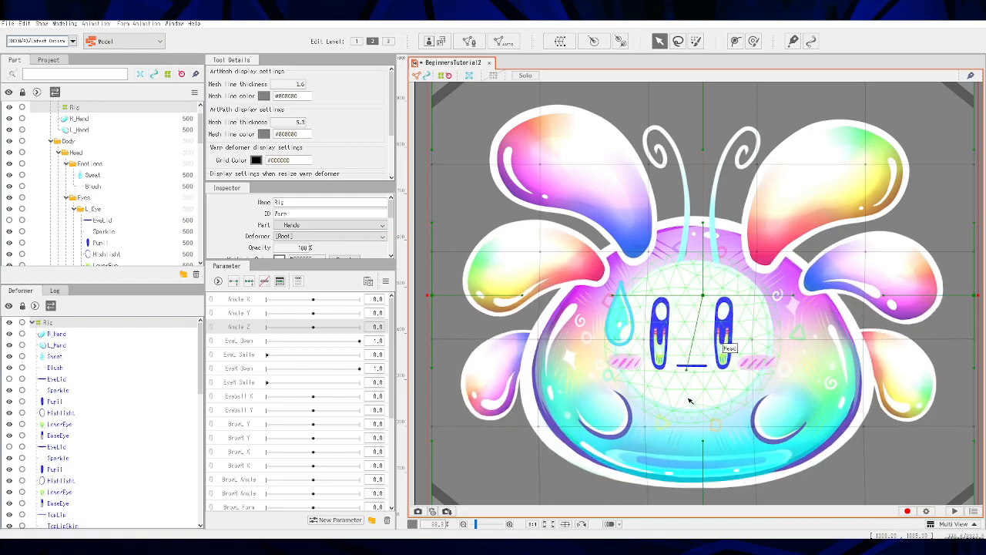
pyautogui.hotkey('ctrl', 'z')
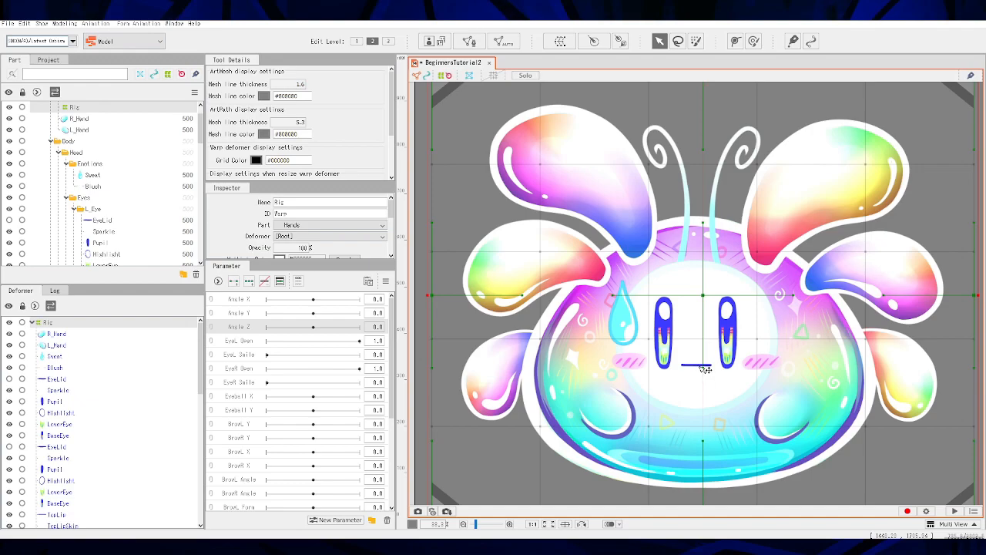
pyautogui.moveTo(707, 372); pyautogui.dragTo(675, 406)
pyautogui.click(31, 323)
pyautogui.click(32, 323)
pyautogui.click(32, 323)
pyautogui.click(32, 323)
pyautogui.click(32, 323)
pyautogui.click(32, 322)
# Create a warp deformer named Hands as the parent of the R_Hand and L_Hand meshes
pyautogui.scroll(1, 118, 168)
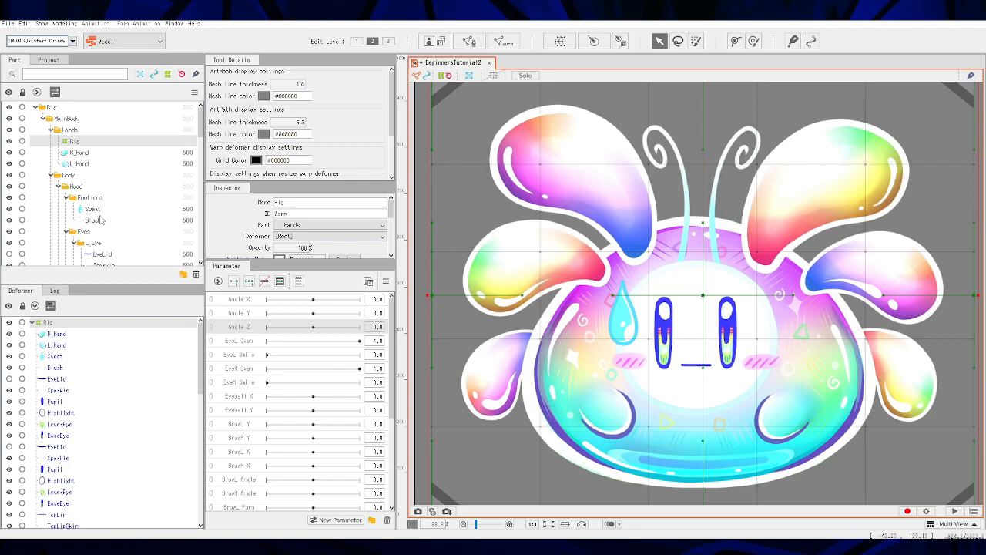
pyautogui.click(75, 152)
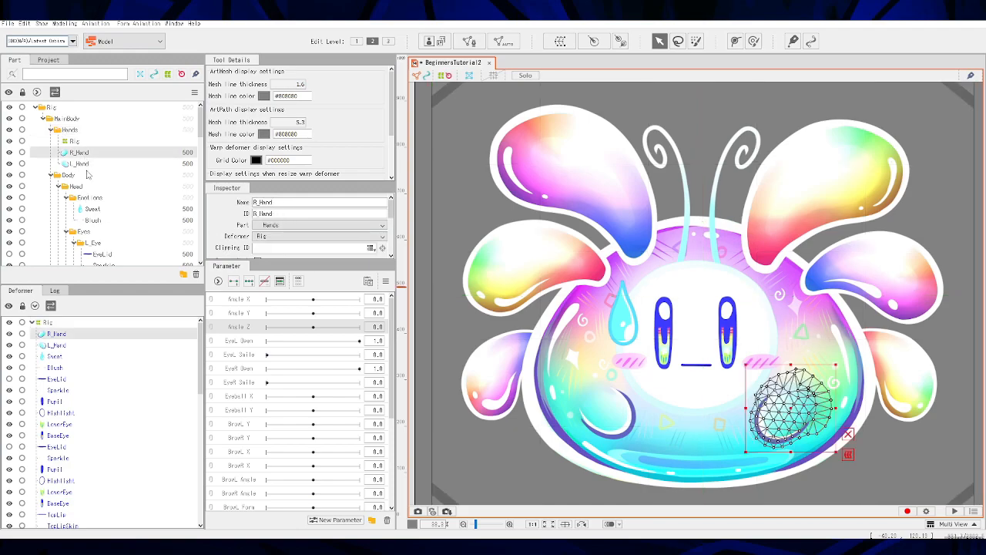
pyautogui.keyDown('ctrl'); pyautogui.click(91, 163); pyautogui.keyUp('ctrl')
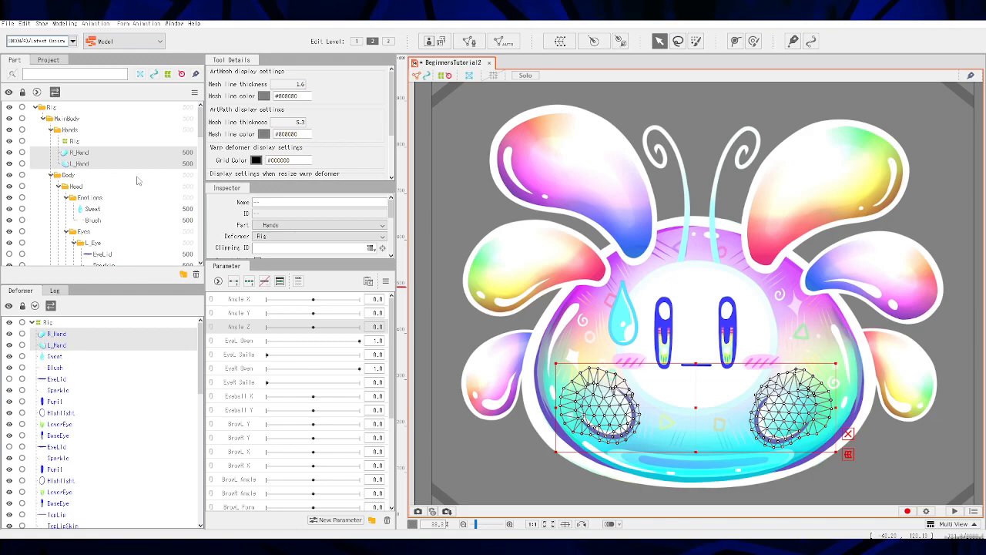
pyautogui.click(561, 41)
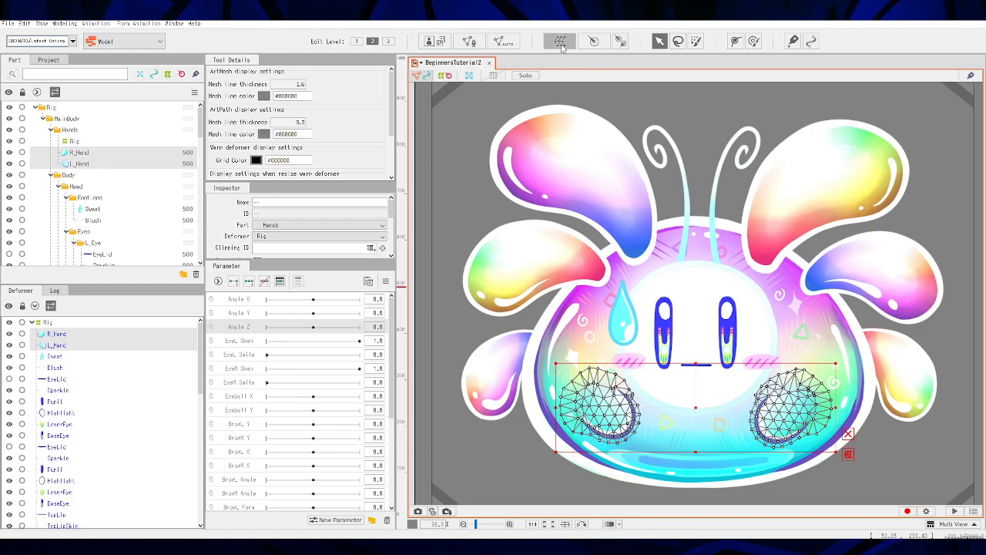
pyautogui.moveTo(383, 200); pyautogui.dragTo(315, 196)
pyautogui.press('BackSpace')
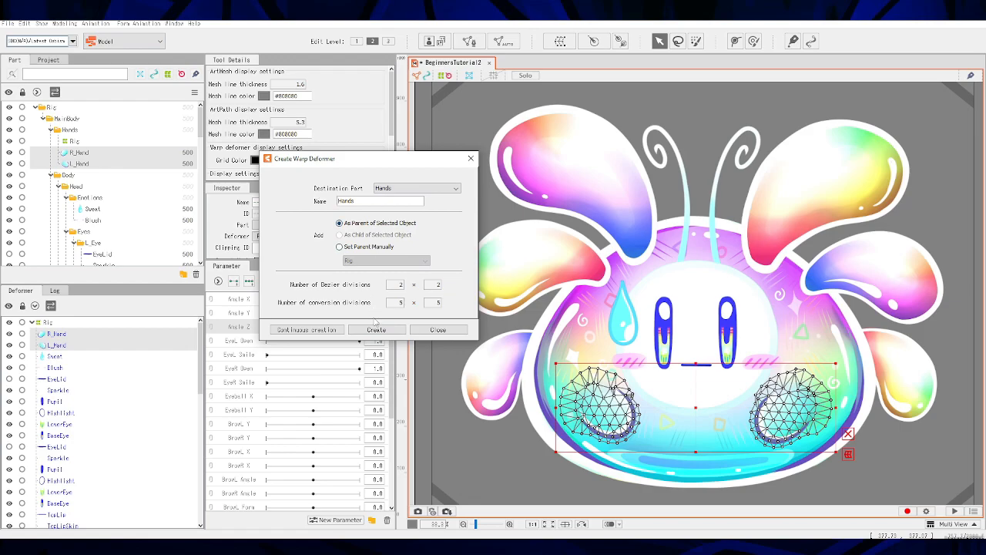
pyautogui.click(376, 329)
# Create a warp deformer named R_Hand as the parent of the R_Hand mesh inside the Hands deformer
pyautogui.moveTo(204, 500); pyautogui.dragTo(203, 513)
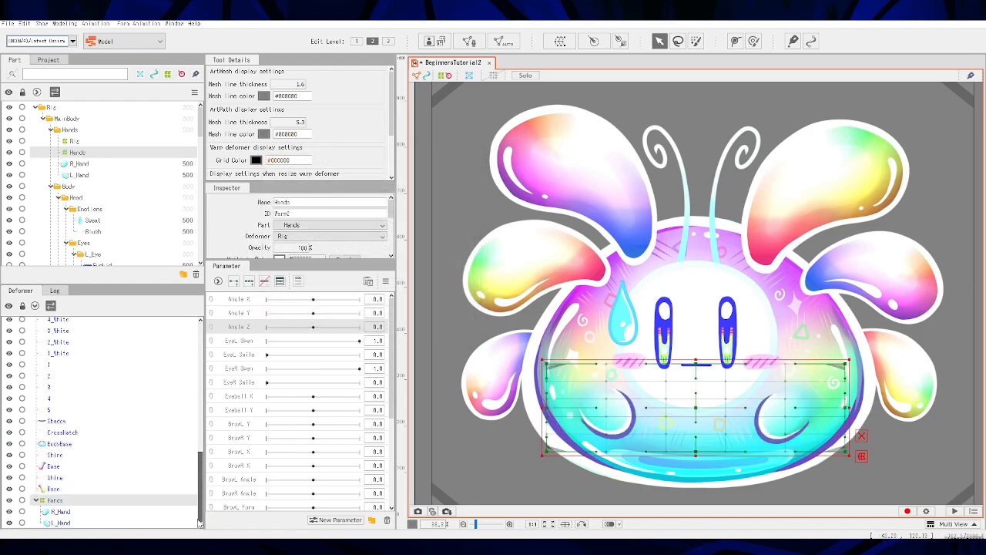
pyautogui.click(56, 513)
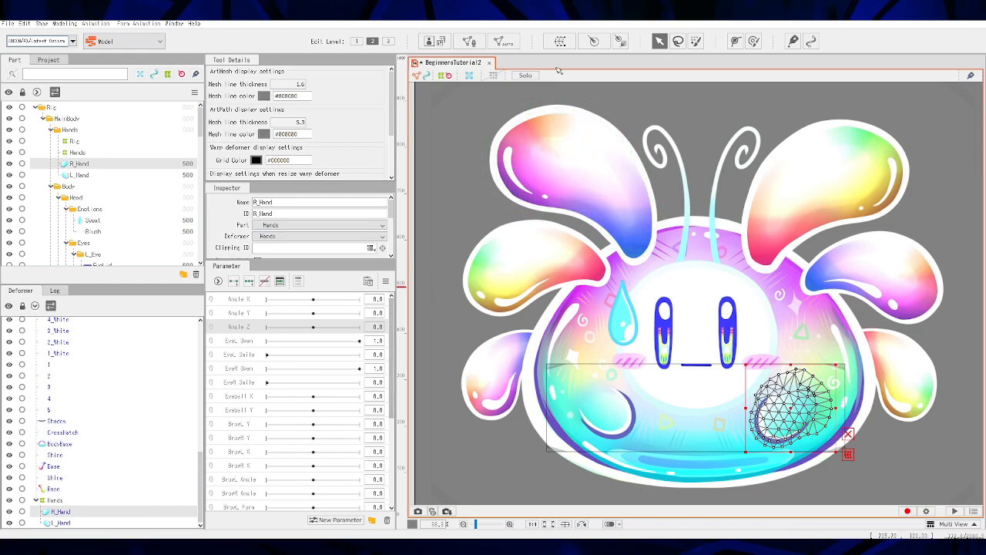
pyautogui.click(558, 43)
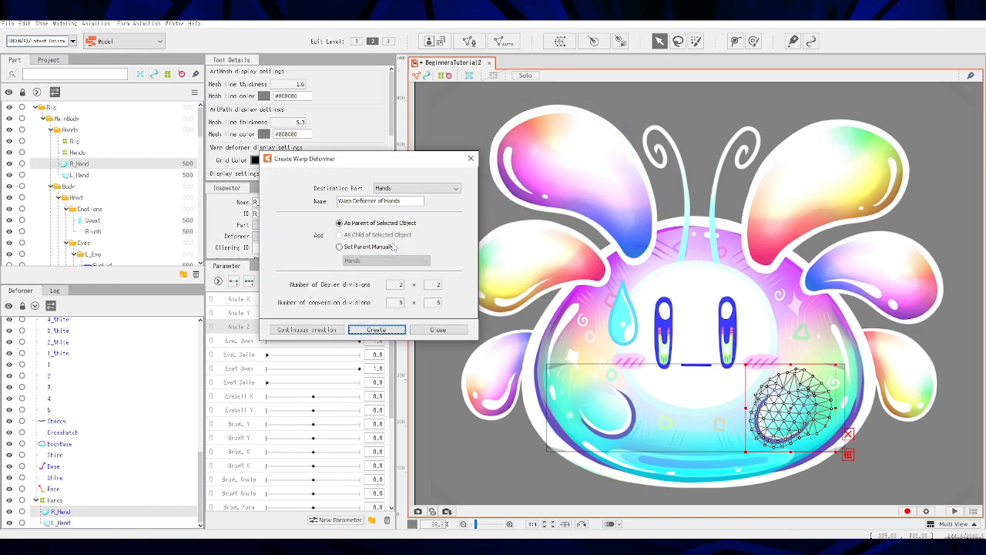
pyautogui.press('BackSpace')
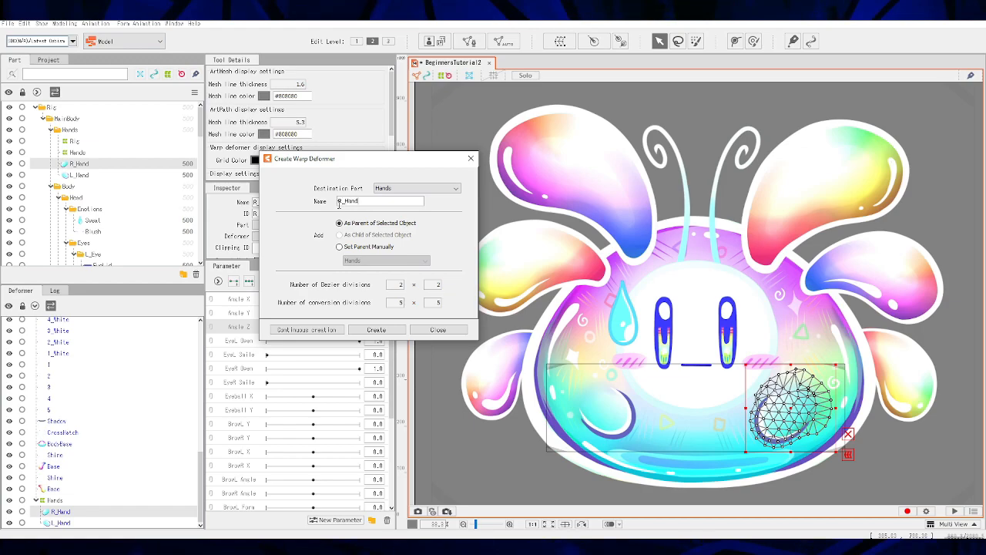
pyautogui.click(373, 330)
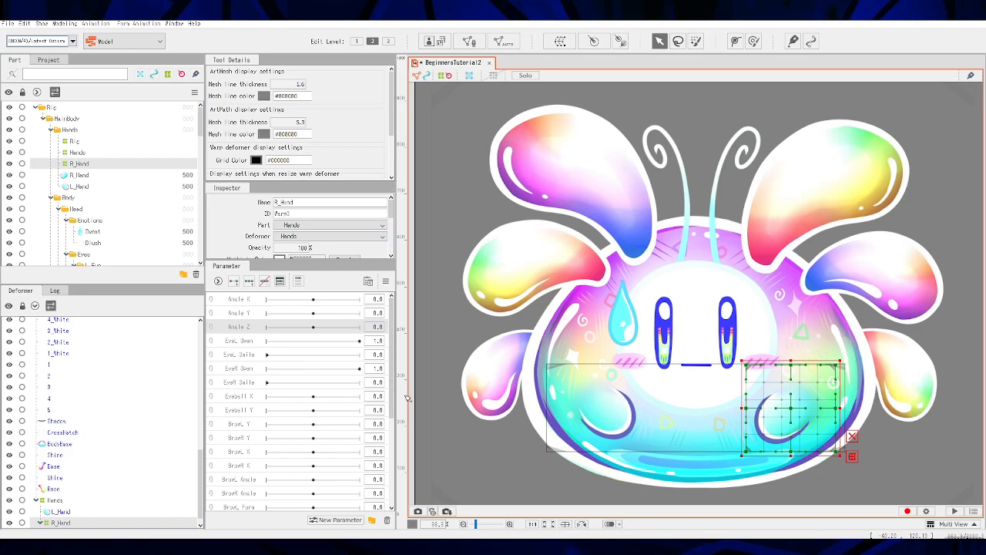
# Review the hierarchy under the Hands deformer, checking the L_Hand mesh and the R_Hand warp deformer
pyautogui.click(52, 502)
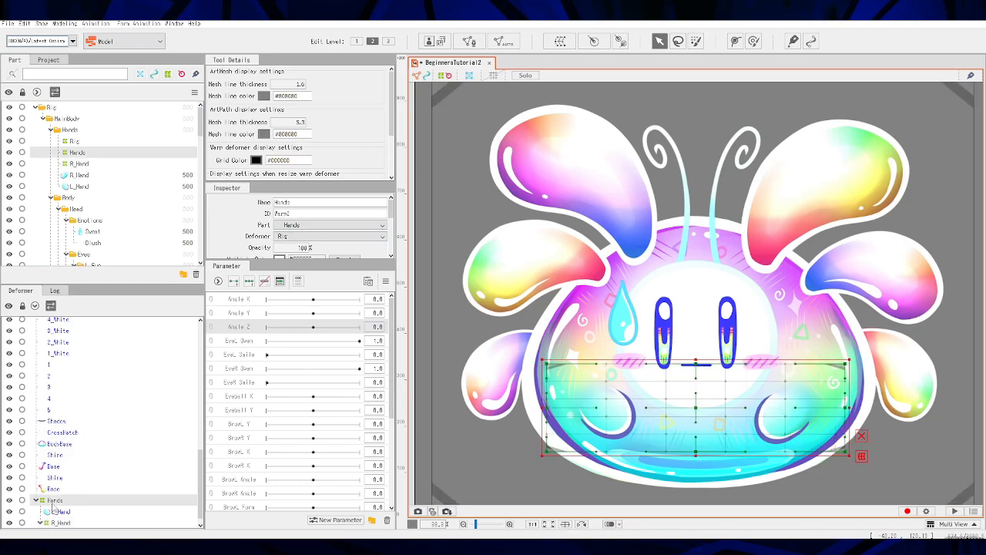
pyautogui.click(61, 513)
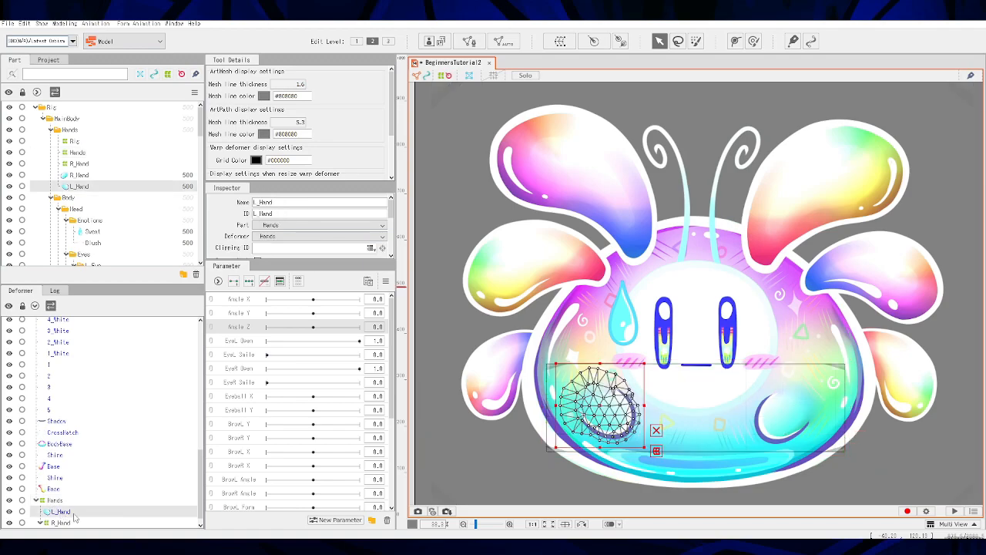
pyautogui.click(61, 524)
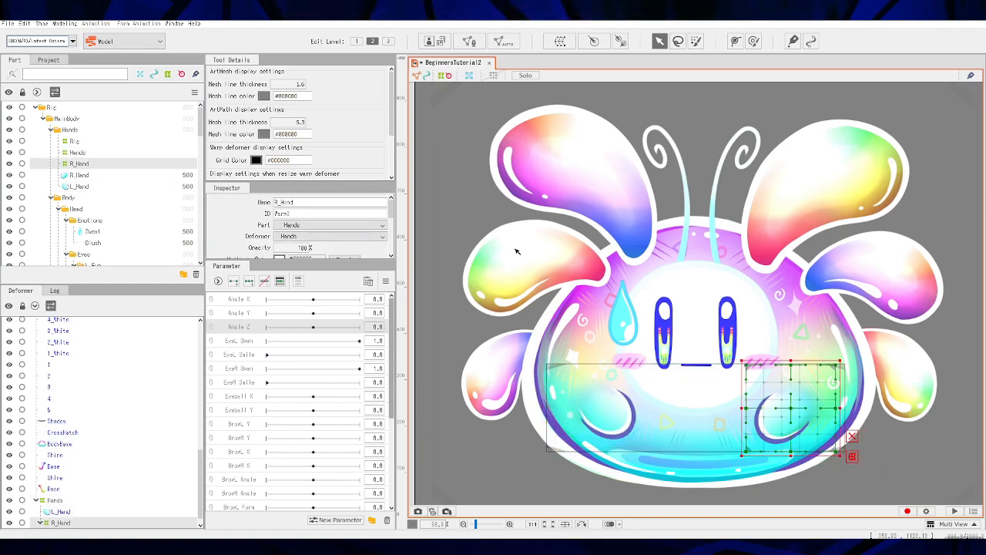
pyautogui.scroll(-1, 183, 415)
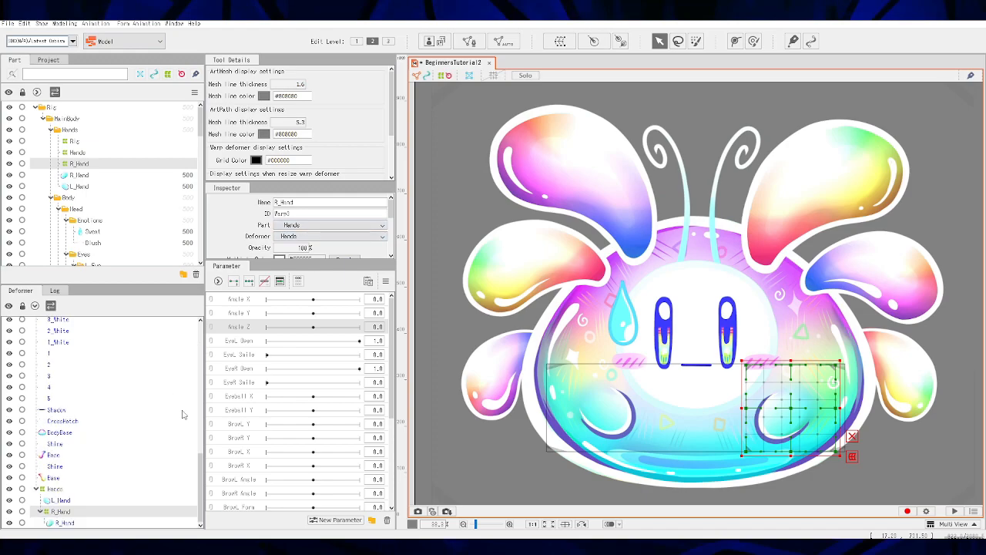
# Create a rotation deformer named R_Hand as the parent of the R_Hand warp deformer
pyautogui.click(41, 512)
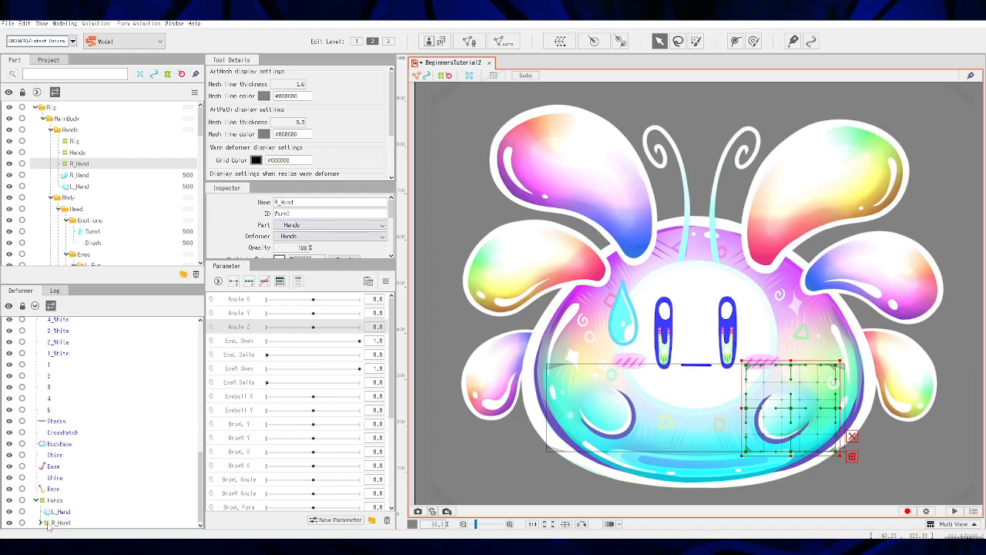
pyautogui.click(46, 524)
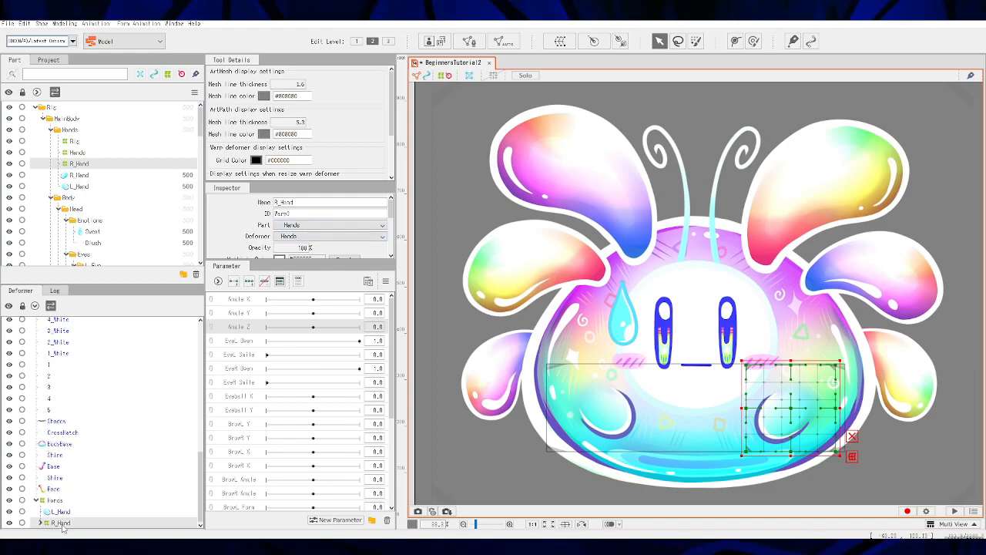
pyautogui.click(594, 43)
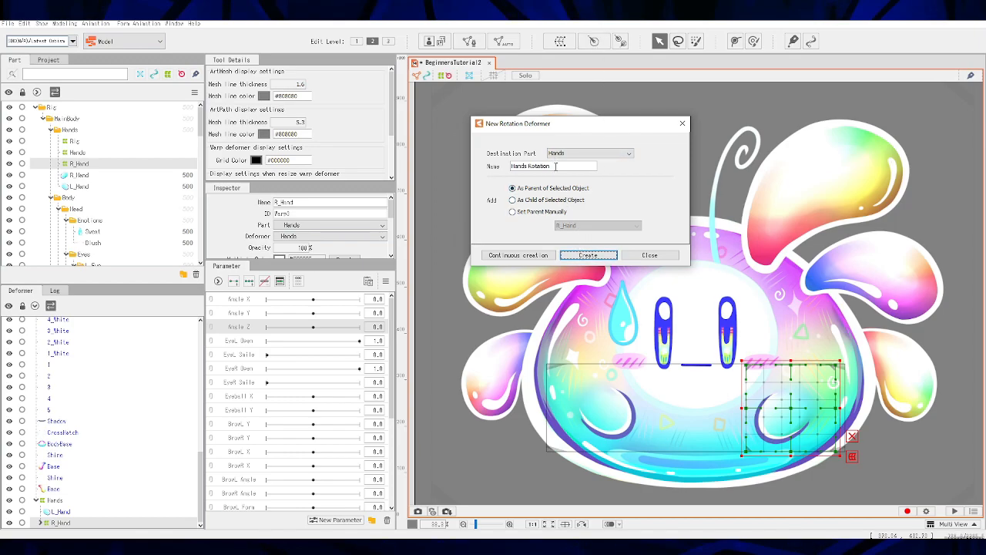
pyautogui.moveTo(556, 166); pyautogui.dragTo(492, 169)
pyautogui.write('R_Hand')
pyautogui.click(588, 255)
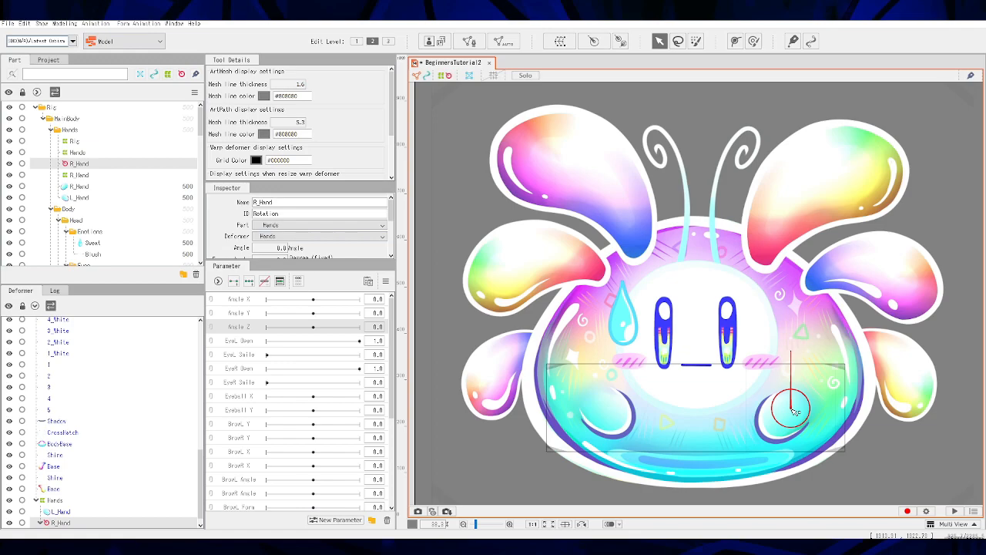
# Place the R_Hand rotation deformer's pivot at the hand's upper outer side and aim its lengthened handle across the hand at about -135.4°
pyautogui.moveTo(796, 413); pyautogui.dragTo(809, 401)
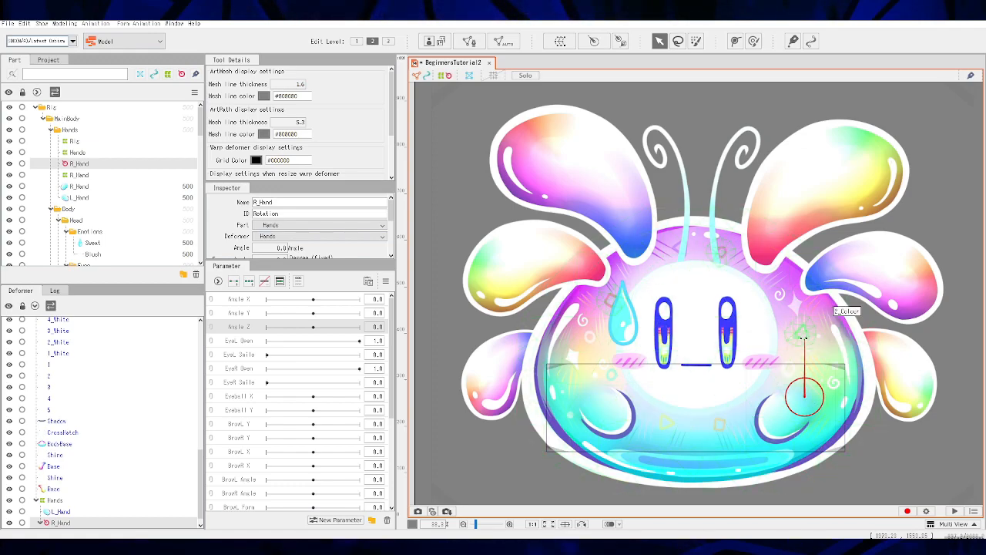
pyautogui.moveTo(804, 337); pyautogui.dragTo(818, 248)
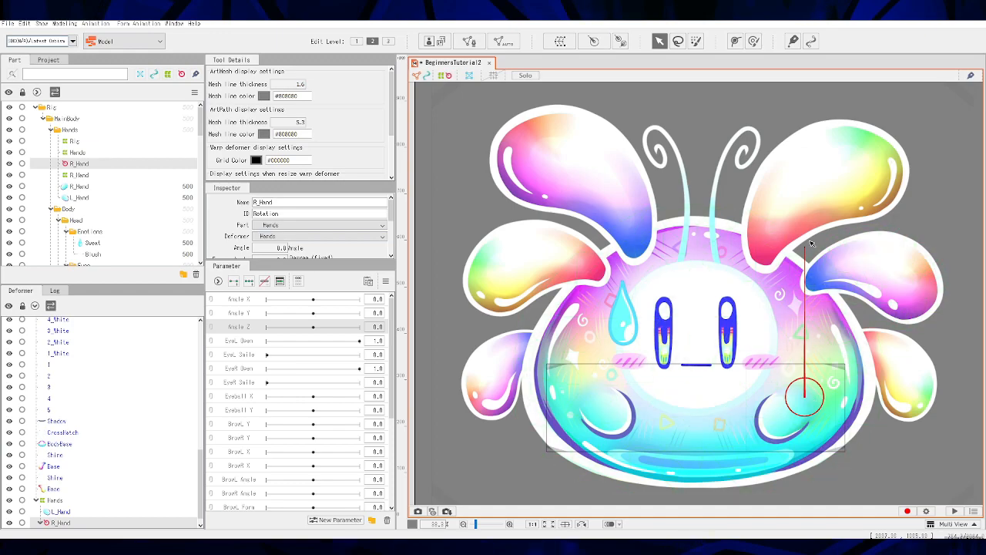
pyautogui.moveTo(805, 247); pyautogui.dragTo(700, 500)
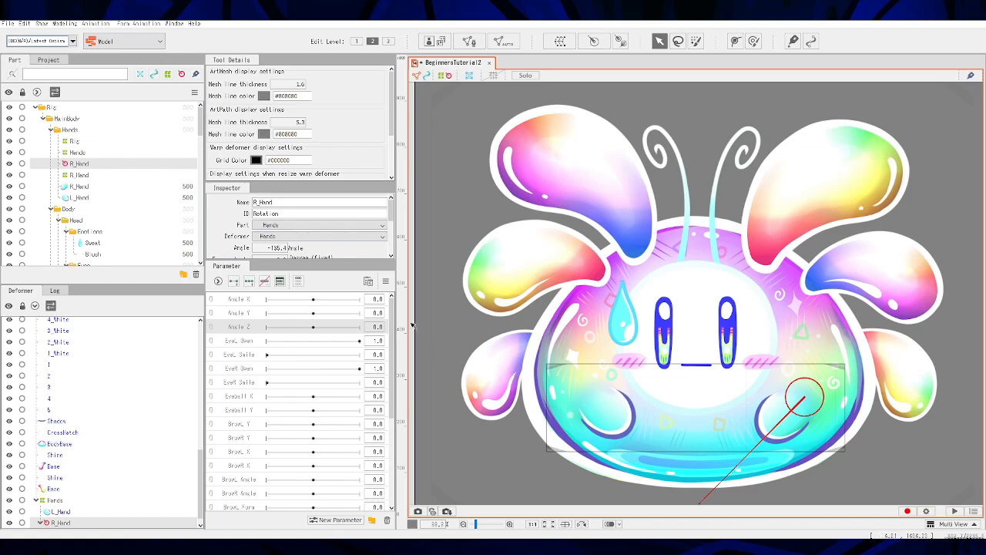
# Enlarge the Inspector area to expose the R_Hand rotation deformer's angle, freeze angle, scale and opacity properties
pyautogui.scroll(-1, 393, 218)
pyautogui.scroll(-1, 393, 219)
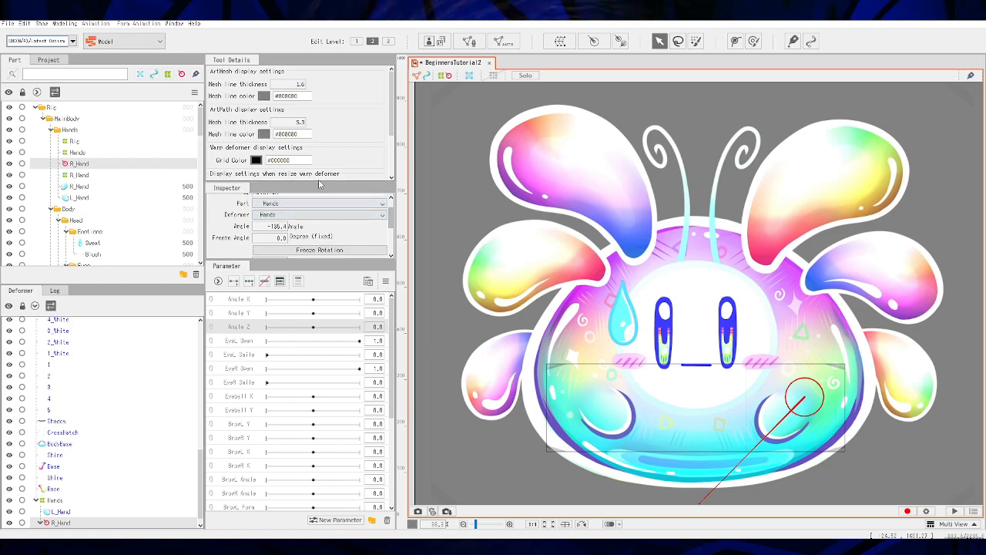
pyautogui.moveTo(321, 181); pyautogui.dragTo(328, 128)
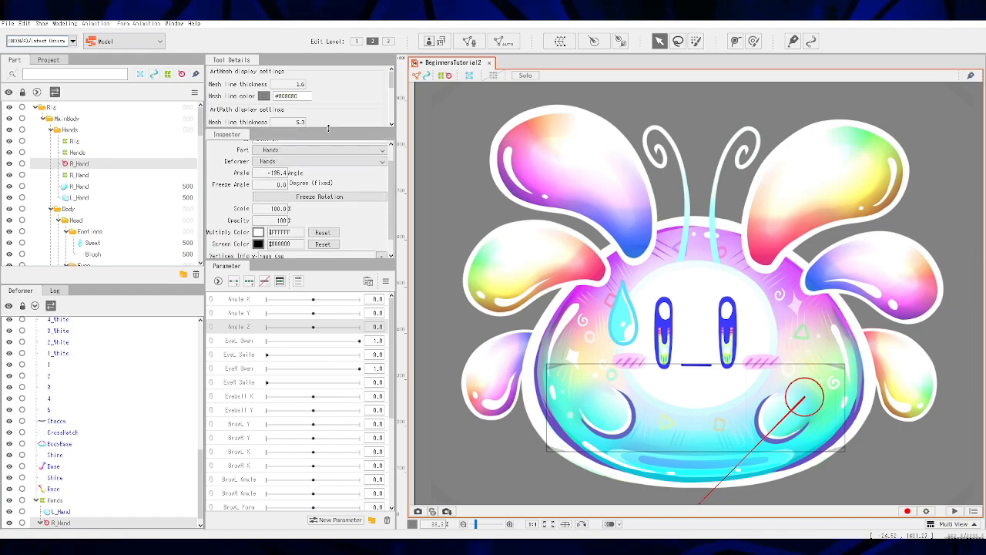
# Freeze the R_Hand rotation deformer's current rotation as its zero angle, and undo a trial swing of its handle
pyautogui.click(352, 198)
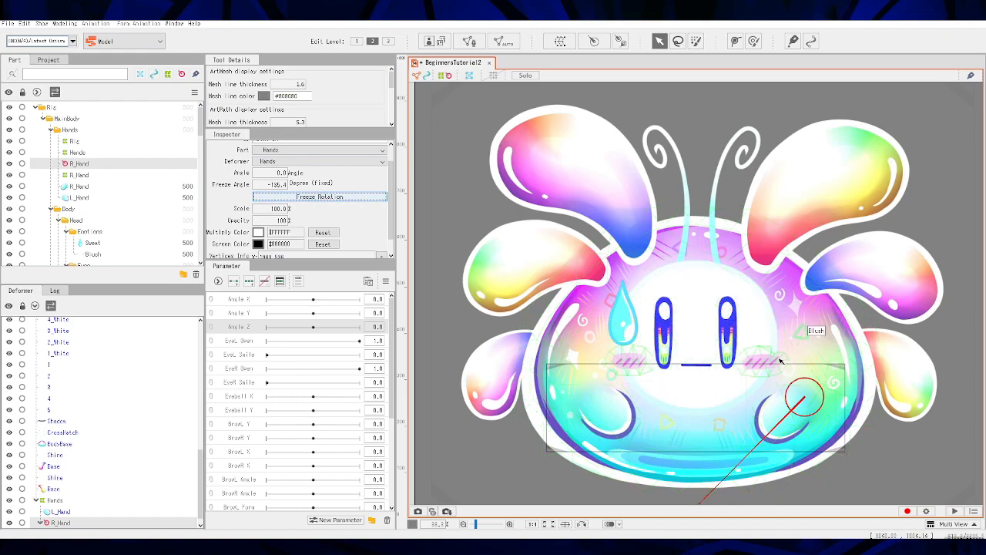
pyautogui.moveTo(762, 399); pyautogui.dragTo(750, 356)
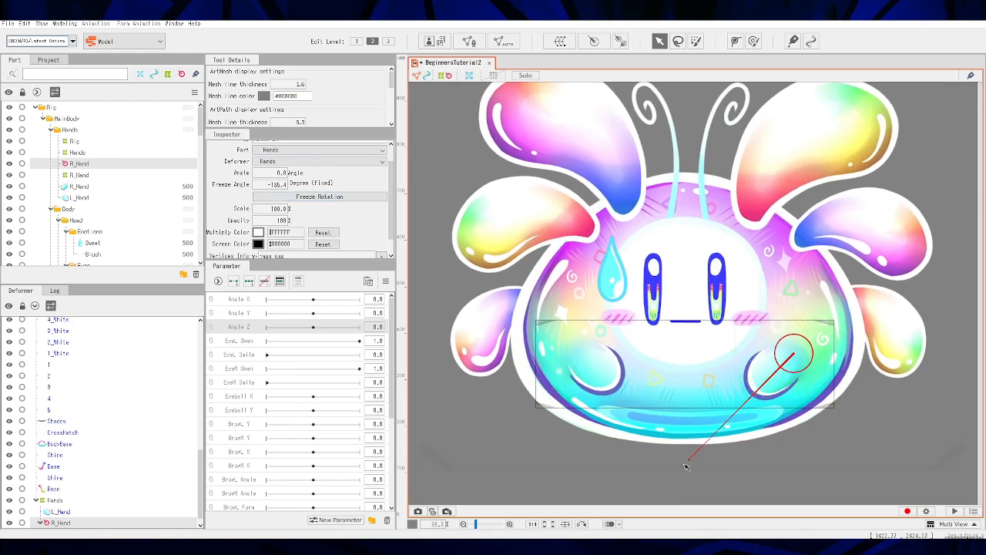
pyautogui.moveTo(690, 462)
pyautogui.mouseDown()
pyautogui.moveTo(675, 447)
pyautogui.moveTo(693, 467)
pyautogui.moveTo(679, 460)
pyautogui.mouseUp()
pyautogui.hotkey('ctrl', 'z')
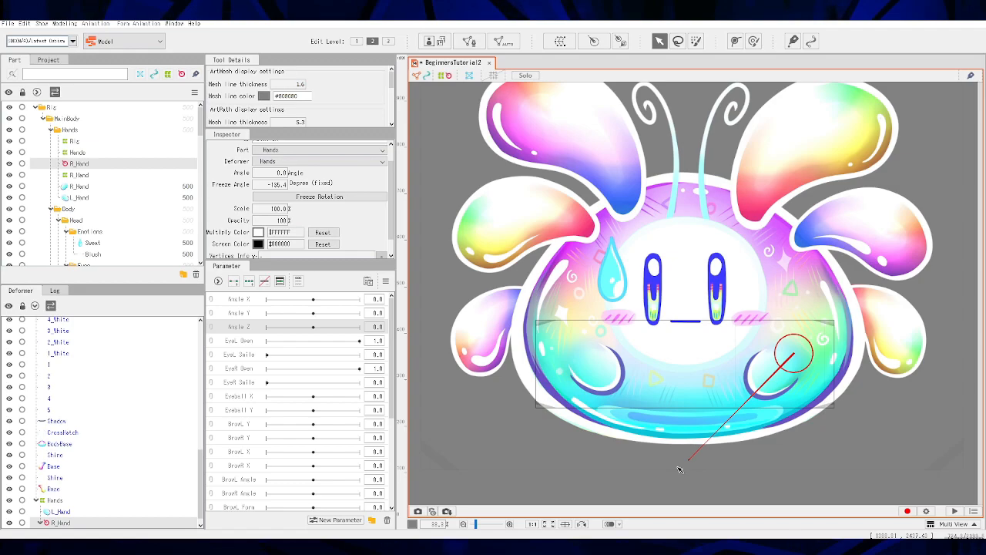
# Examine how the R_Hand rotation deformer, warp deformer and mesh are nested by selecting each one in the hierarchy
pyautogui.scroll(-1, 100, 482)
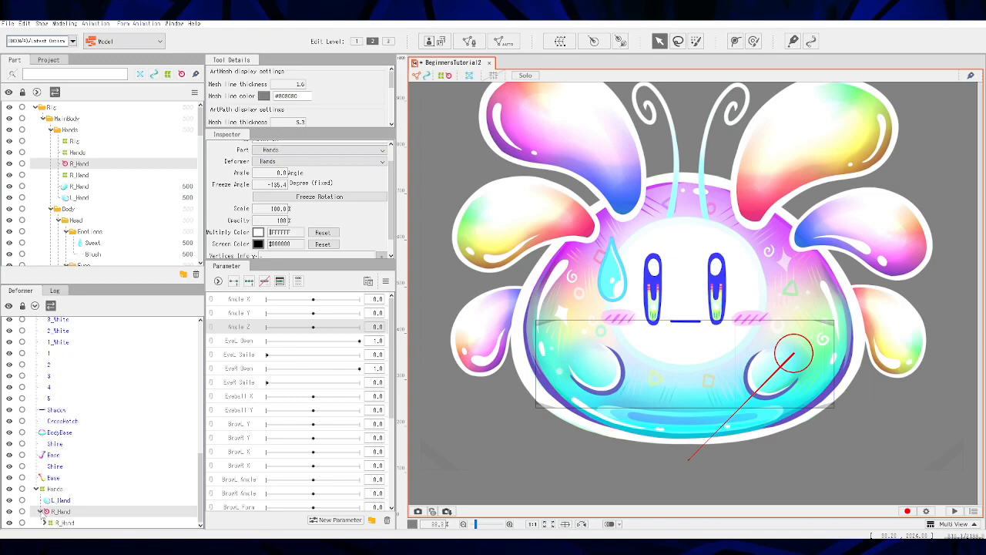
pyautogui.click(44, 523)
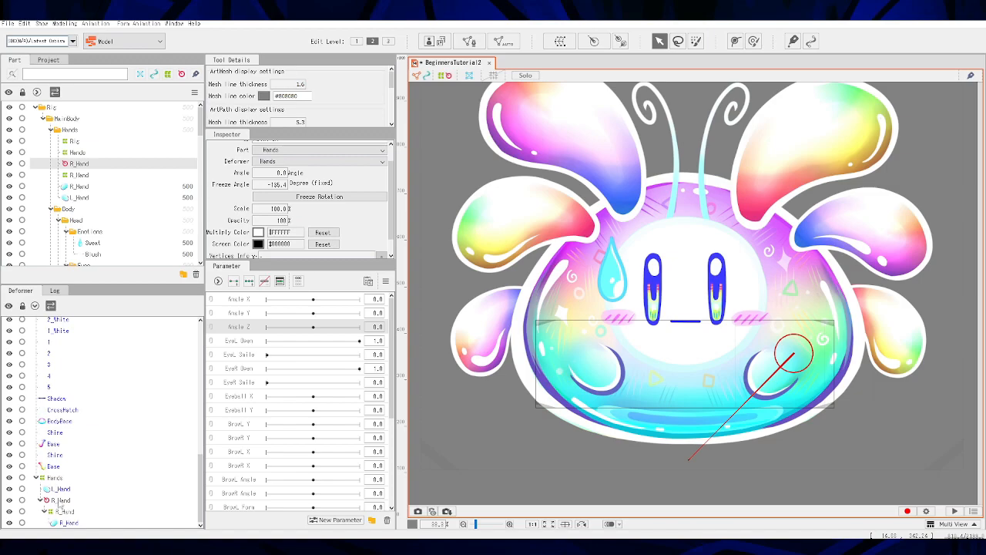
pyautogui.click(65, 513)
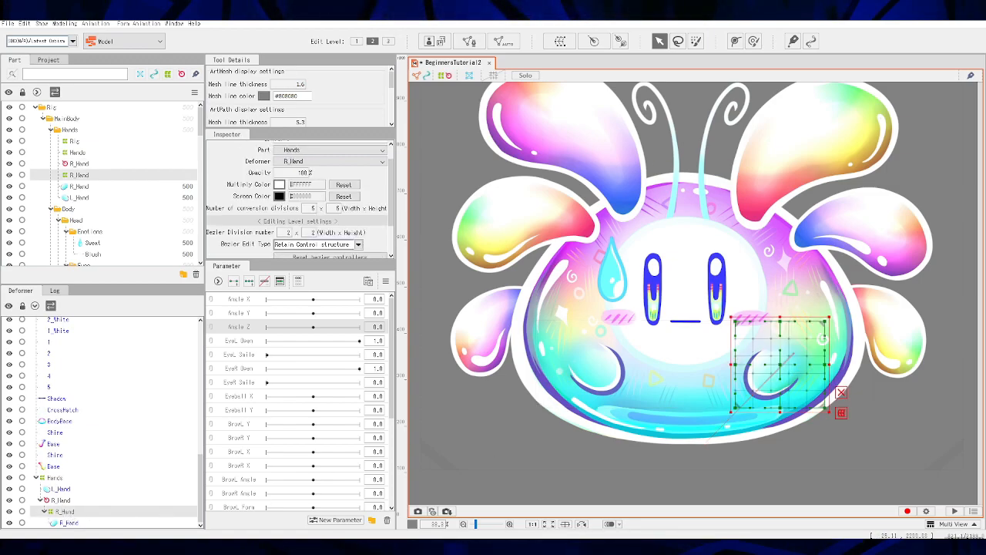
pyautogui.click(64, 501)
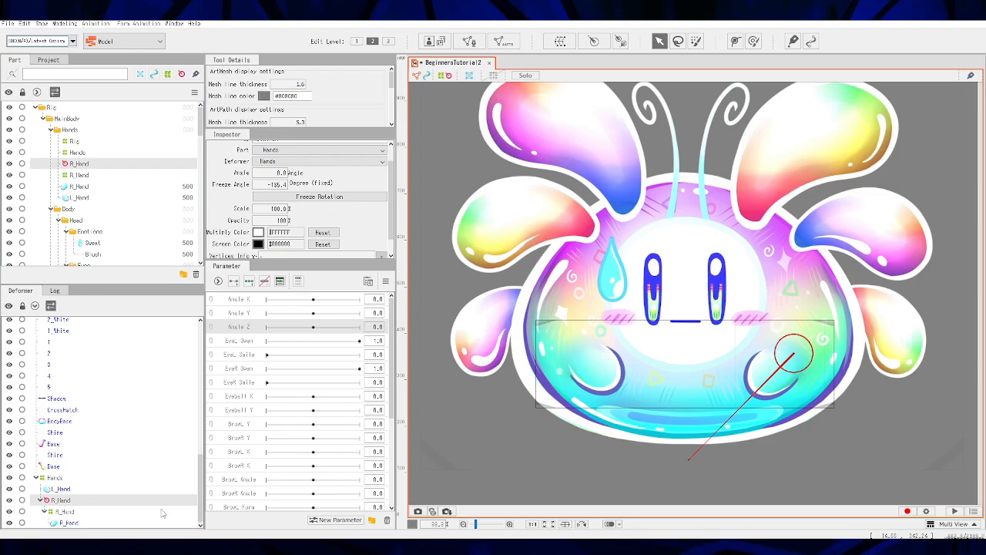
pyautogui.click(66, 514)
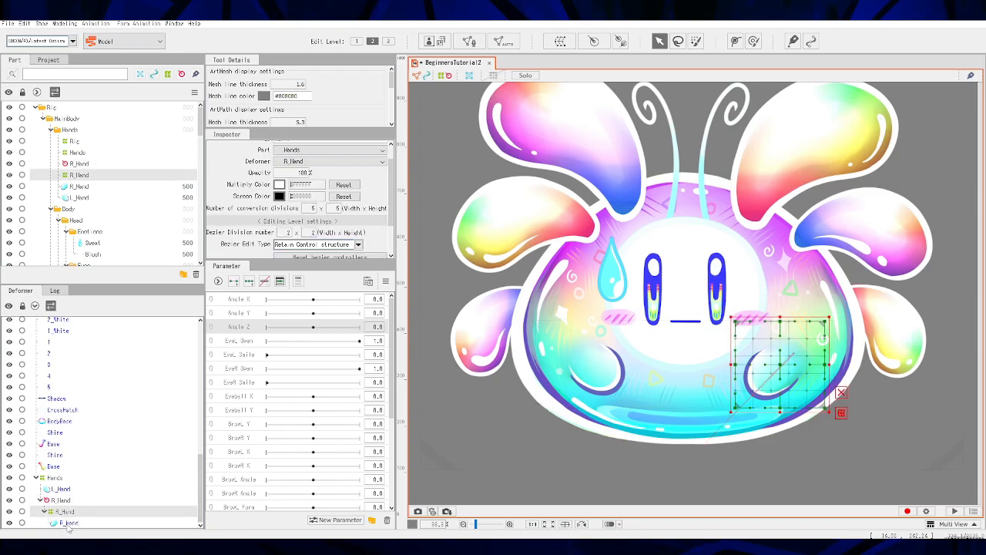
pyautogui.click(69, 523)
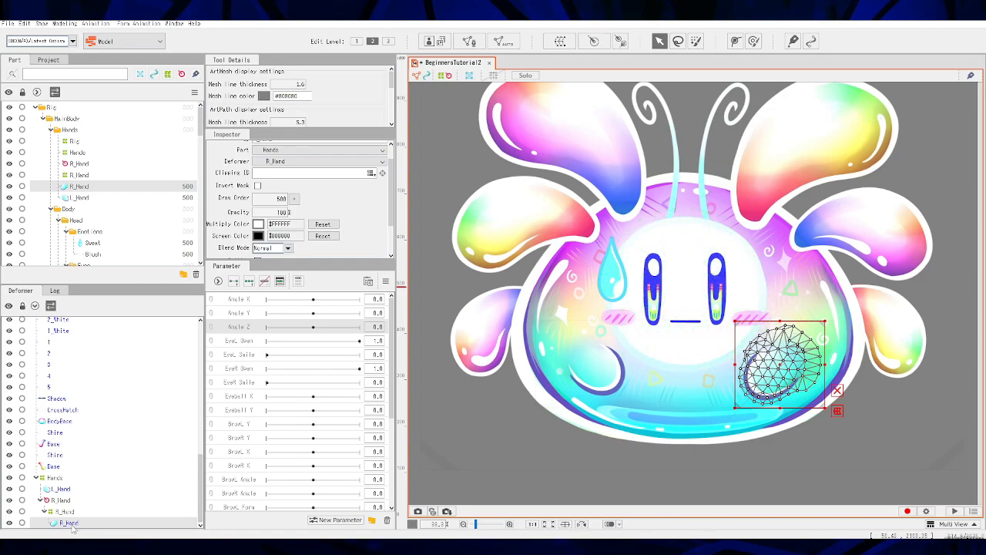
pyautogui.click(65, 511)
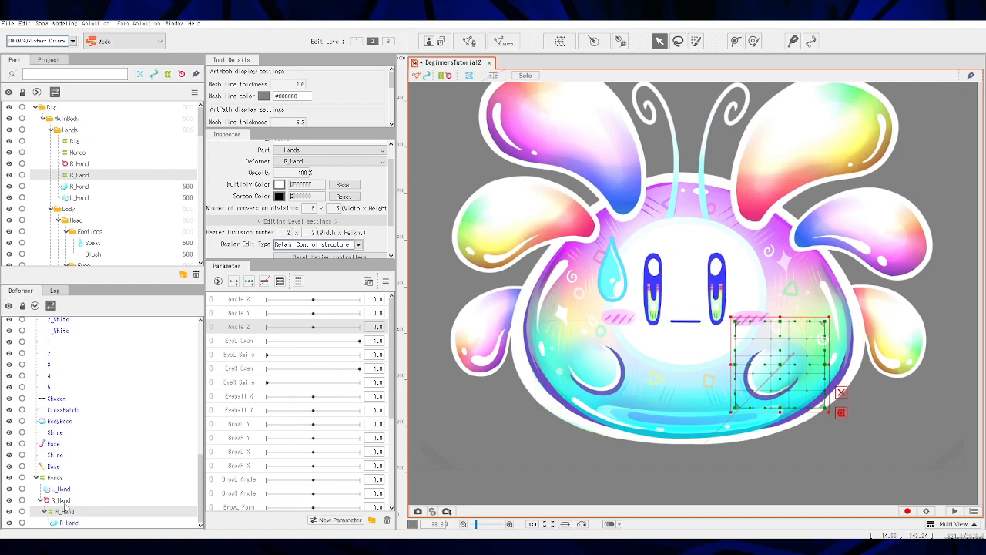
pyautogui.click(63, 502)
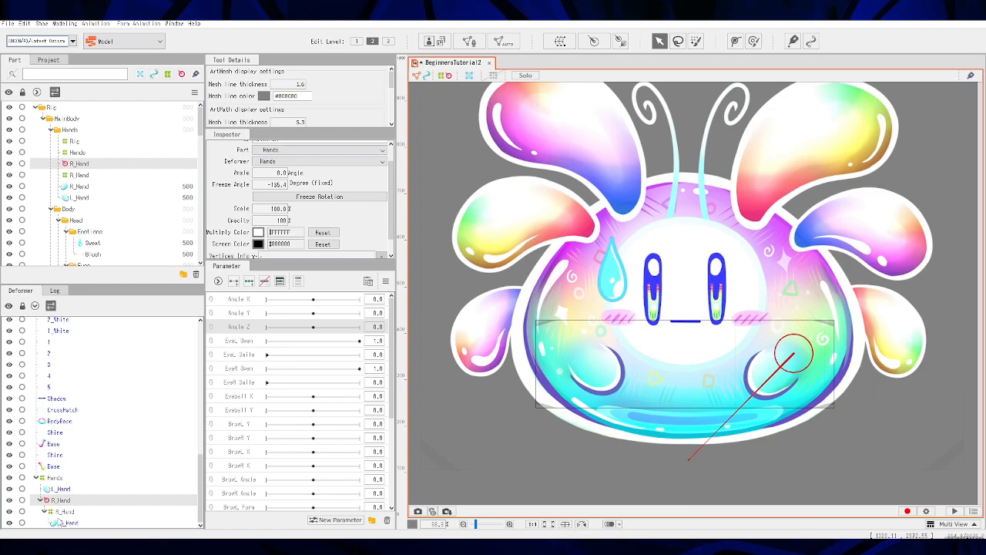
# Try inserting a rotation deformer with the default name between the R_Hand warp deformer and its mesh, and swing its handle
pyautogui.click(776, 368)
pyautogui.scroll(2, 775, 368)
pyautogui.scroll(3, 776, 371)
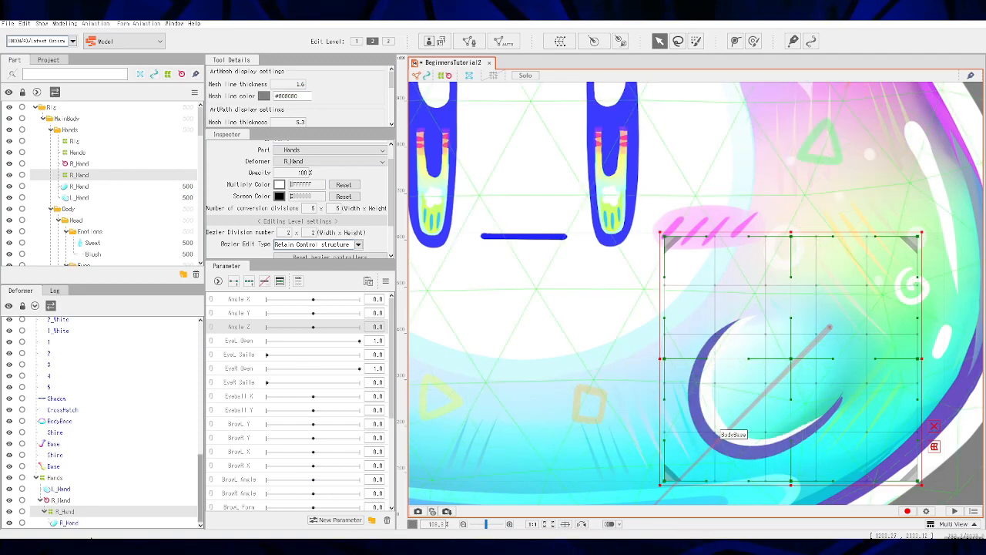
pyautogui.click(77, 525)
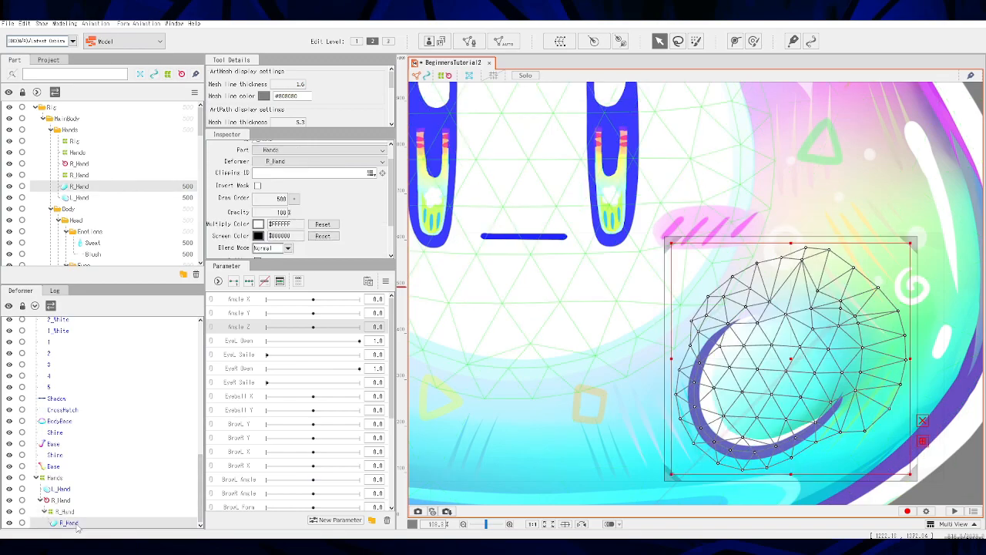
pyautogui.click(594, 41)
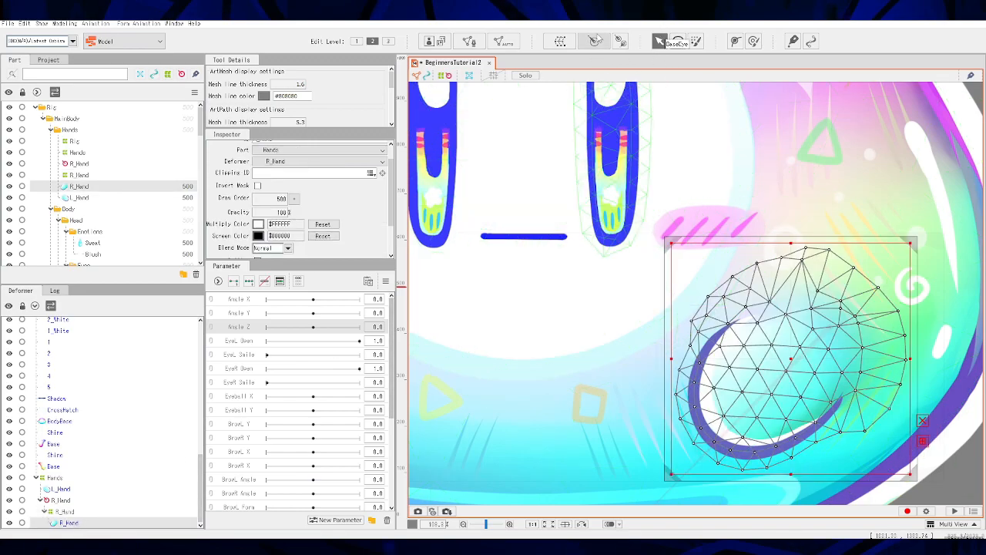
pyautogui.click(591, 258)
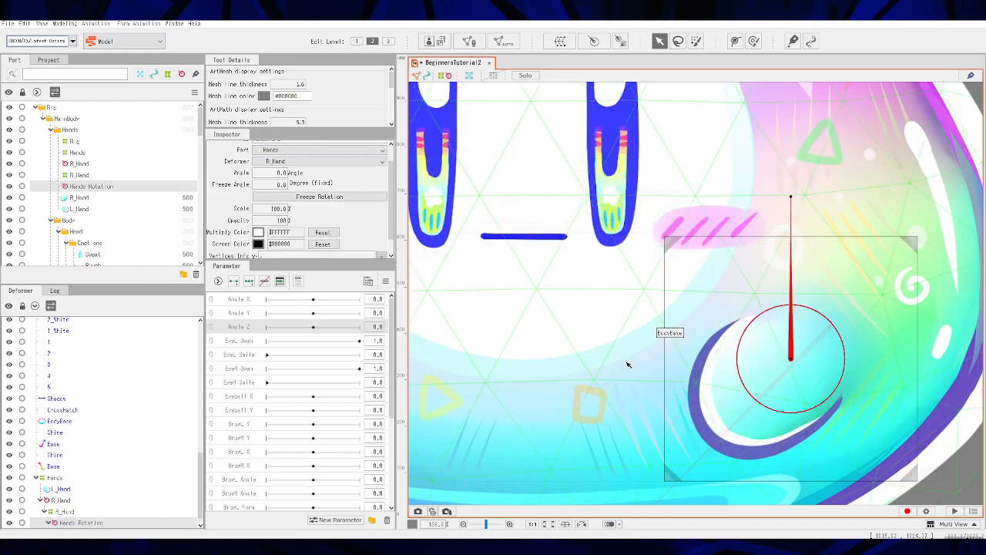
pyautogui.moveTo(791, 202); pyautogui.dragTo(770, 209)
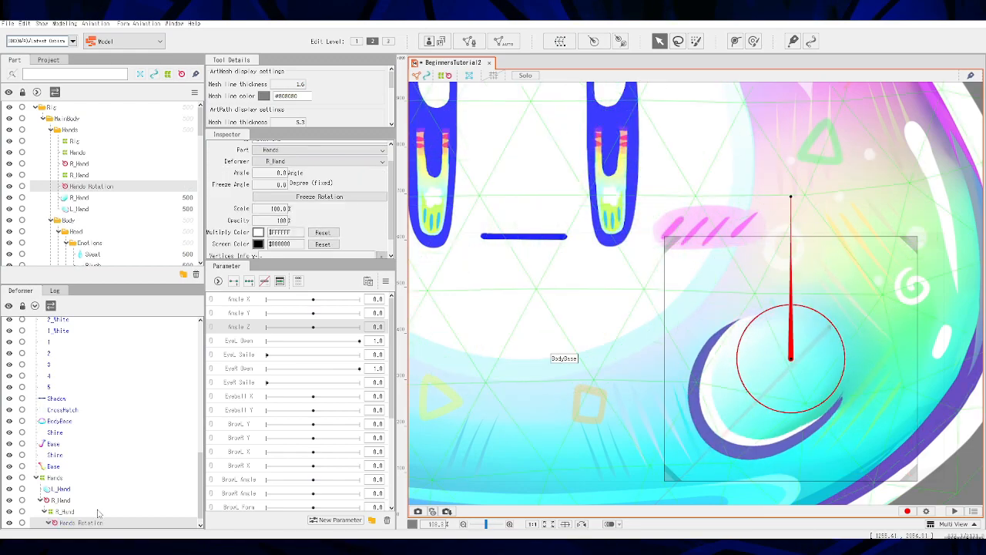
# Try bending the R_Hand warp deformer's lower inner corner, and undo the changes including the nested rotation deformer
pyautogui.scroll(-1, 73, 512)
pyautogui.click(70, 502)
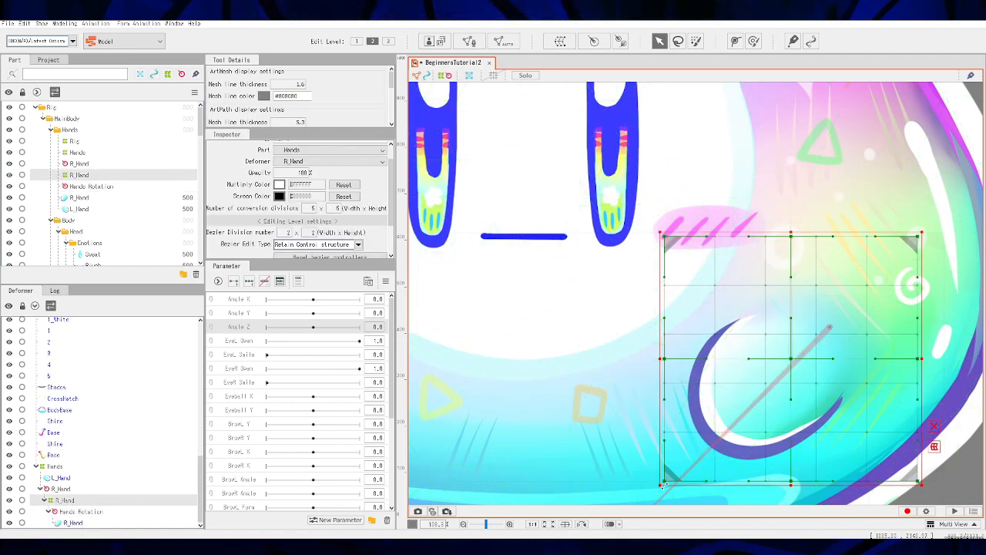
pyautogui.moveTo(664, 479)
pyautogui.mouseDown()
pyautogui.moveTo(707, 339)
pyautogui.moveTo(668, 418)
pyautogui.moveTo(675, 474)
pyautogui.mouseUp()
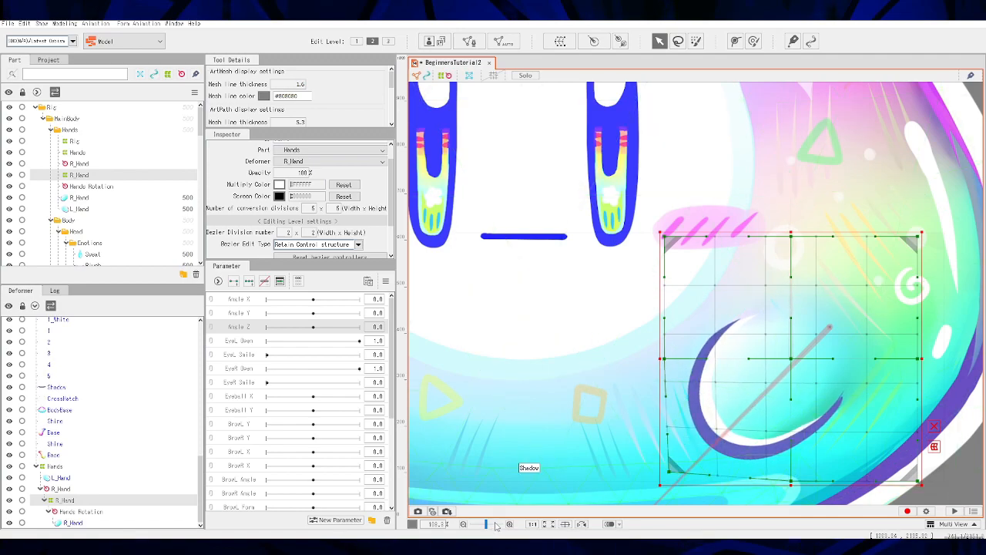
pyautogui.moveTo(671, 472); pyautogui.dragTo(664, 425)
pyautogui.hotkey('ctrl', 'z')
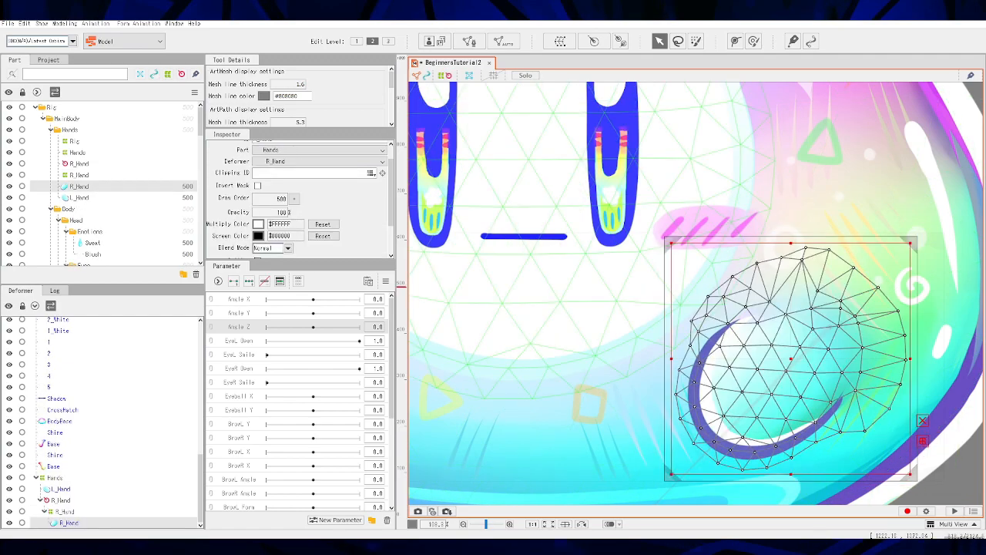
# Create a warp deformer named L_Hand as the parent of the L_Hand mesh, with 2 × 2 Bezier and 5 × 5 conversion divisions
pyautogui.click(168, 490)
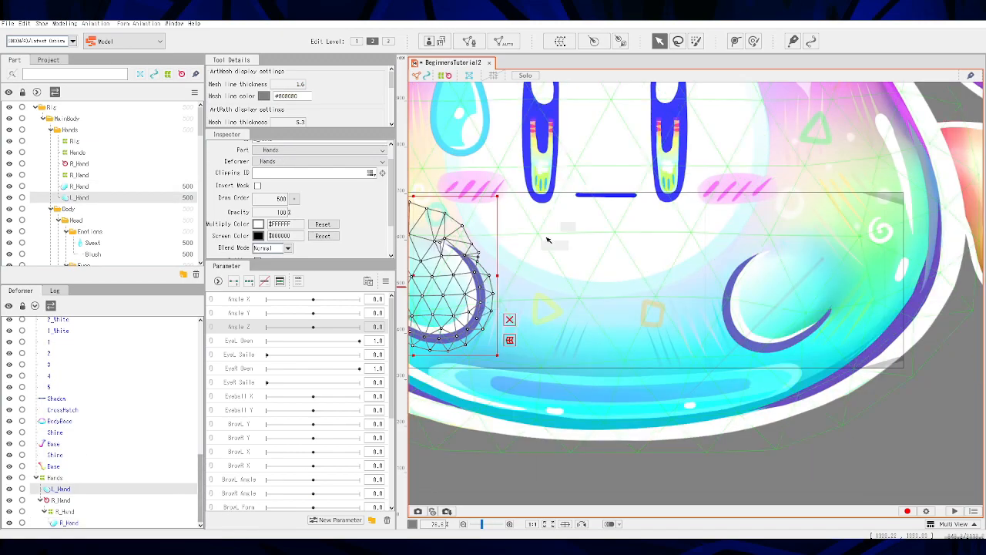
pyautogui.moveTo(518, 272); pyautogui.dragTo(672, 304)
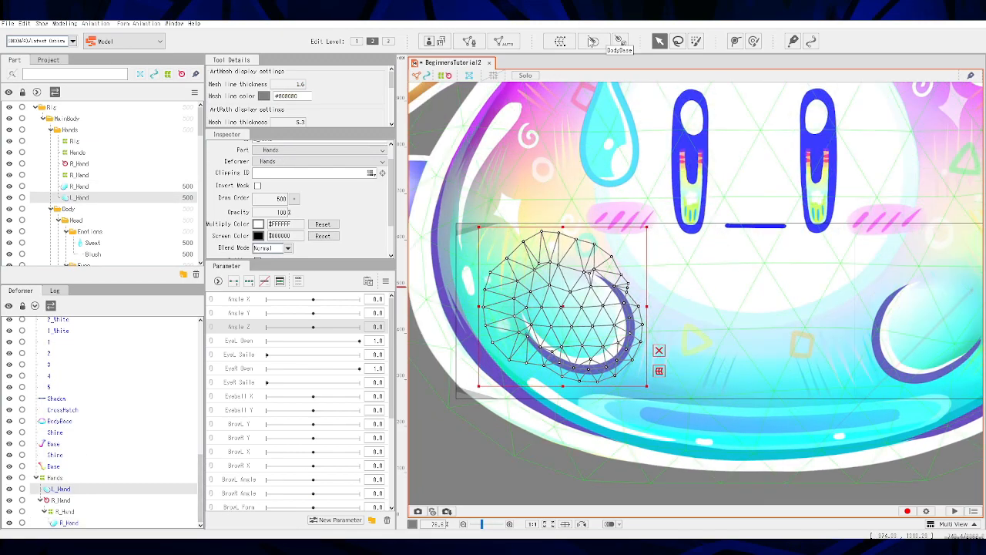
pyautogui.click(561, 41)
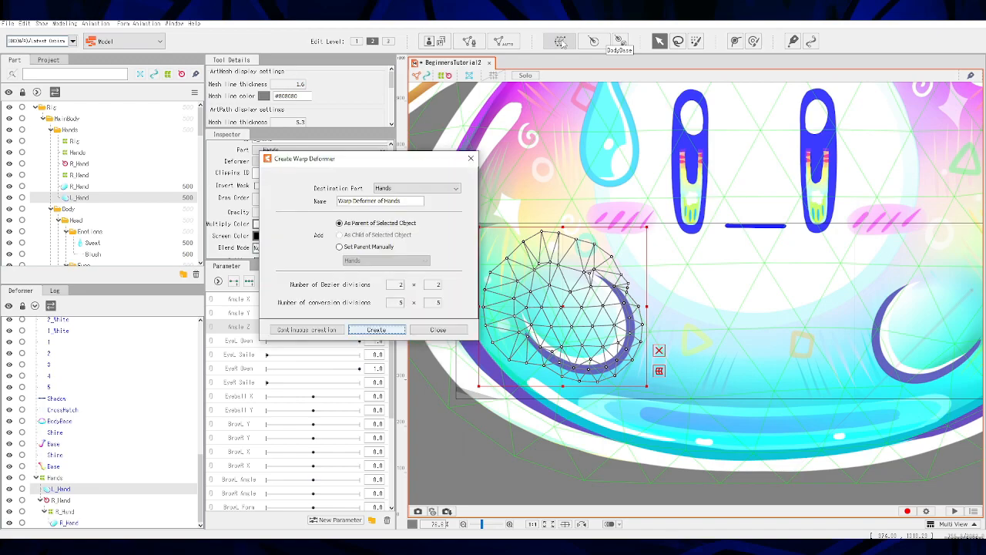
pyautogui.write('L')
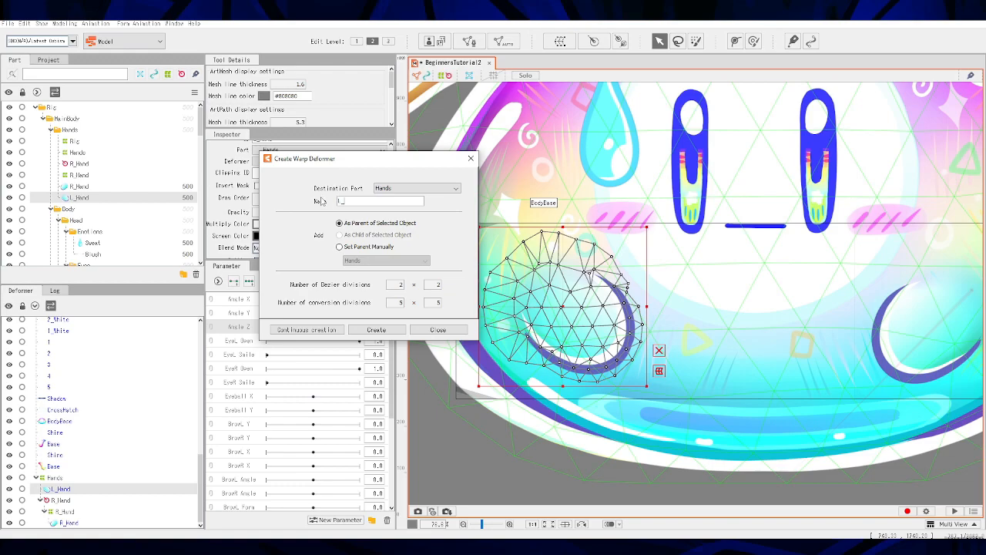
pyautogui.write('_Hand')
pyautogui.click(394, 330)
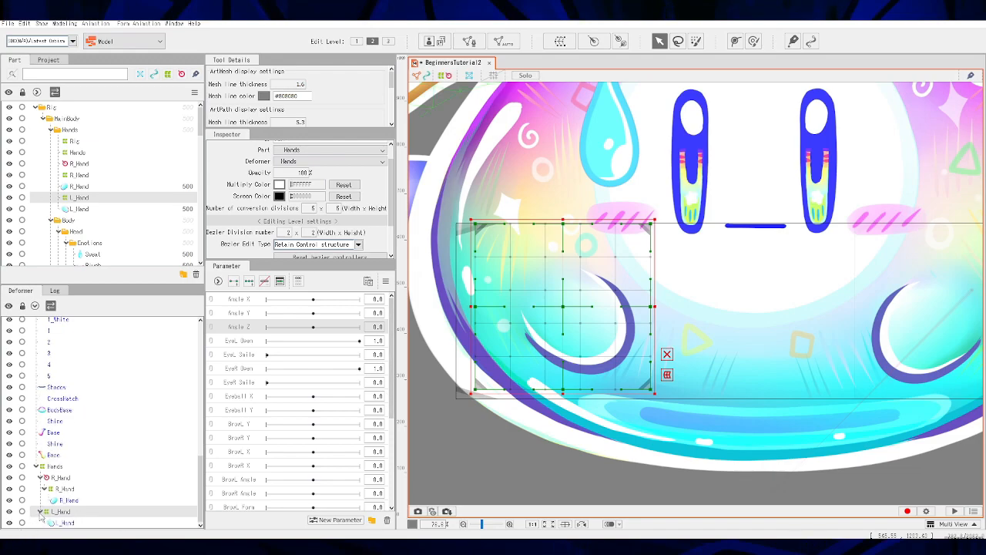
# Create a rotation deformer named L_Hand as the parent of the L_Hand warp deformer
pyautogui.click(40, 511)
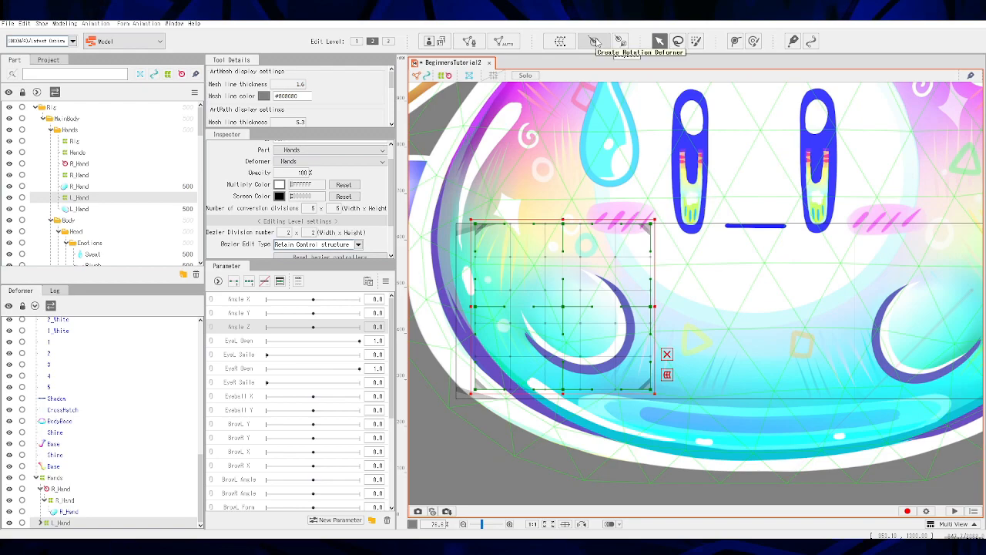
pyautogui.click(595, 42)
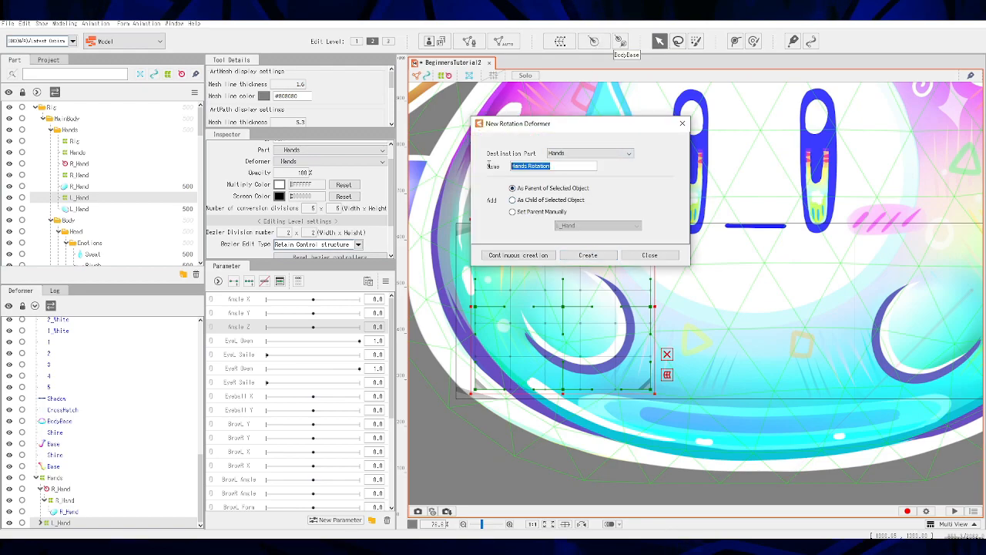
pyautogui.write('L_Hand')
pyautogui.click(587, 255)
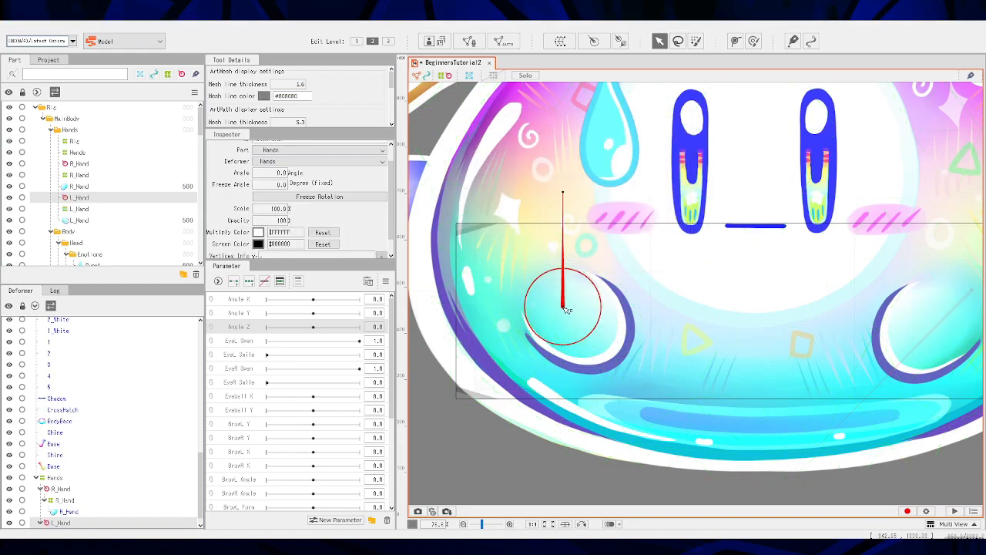
# Place the L_Hand rotation deformer's pivot at the hand's upper outer side and aim its lengthened handle across the hand at about 130°
pyautogui.moveTo(566, 308); pyautogui.dragTo(537, 290)
pyautogui.moveTo(530, 176); pyautogui.dragTo(635, 378)
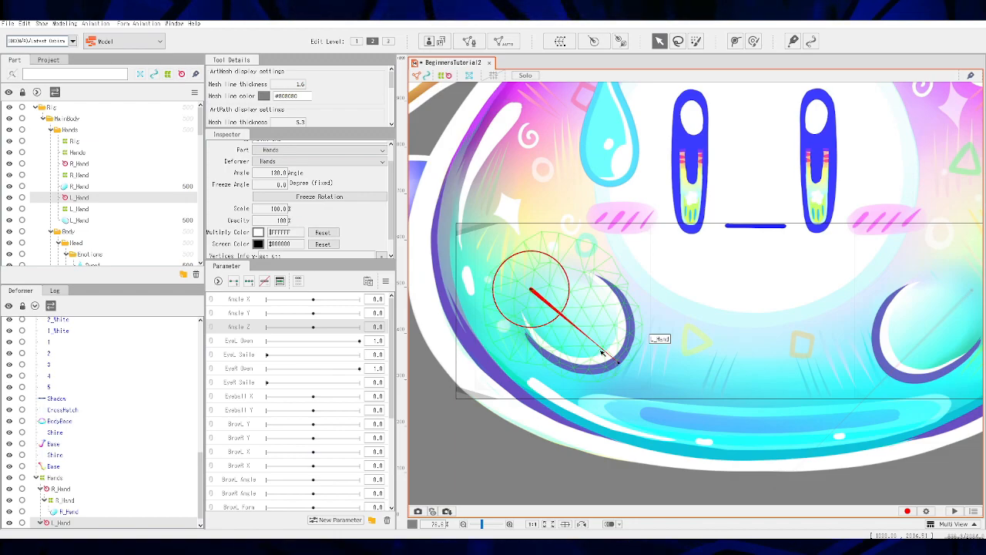
pyautogui.moveTo(653, 395); pyautogui.dragTo(764, 485)
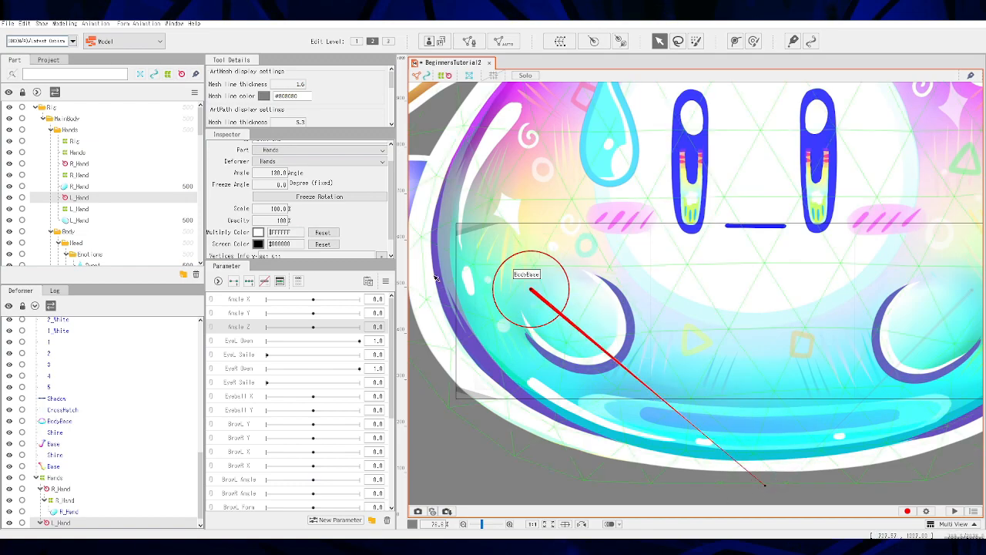
# Freeze the L_Hand rotation deformer's current rotation as its zero angle and slightly enlarge its pivot circle
pyautogui.click(319, 199)
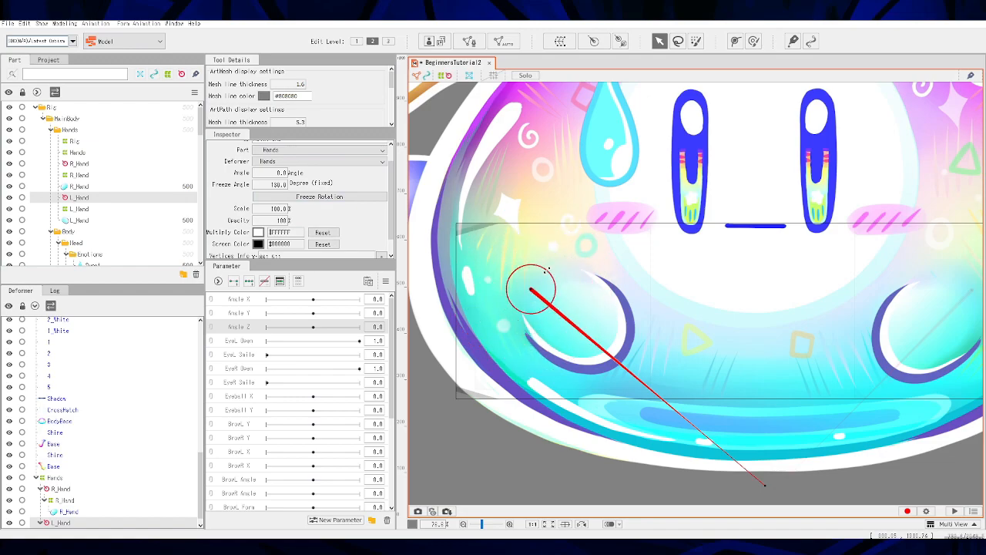
pyautogui.moveTo(557, 260); pyautogui.dragTo(598, 222)
pyautogui.hotkey('ctrl', 'z')
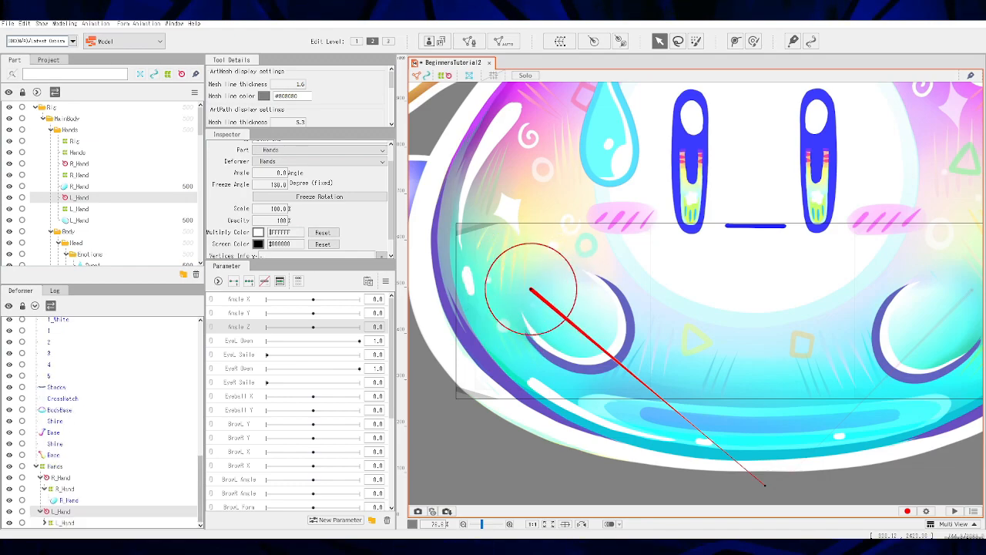
# Try pulling the L_Hand warp deformer's lower inner corner toward the hand, and undo the bend
pyautogui.click(48, 524)
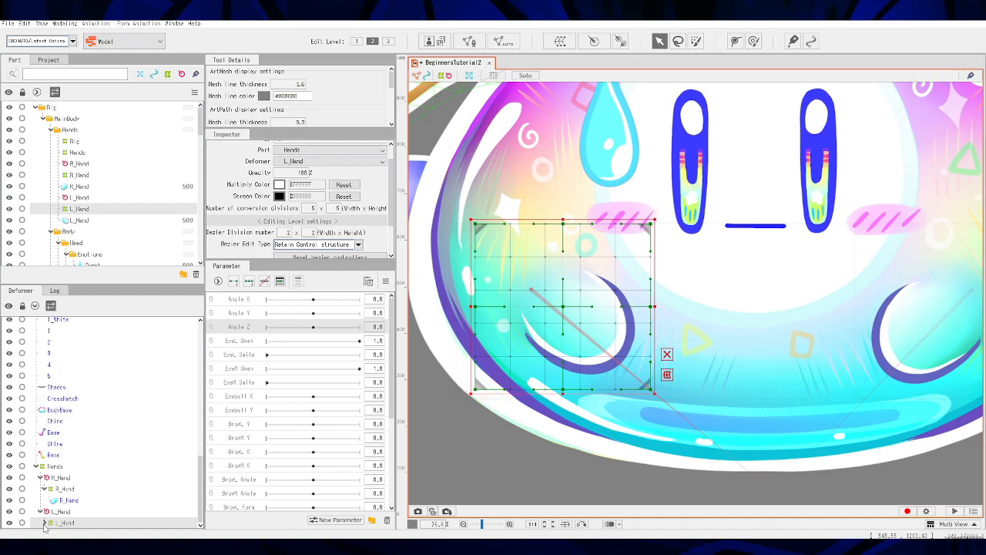
pyautogui.click(44, 523)
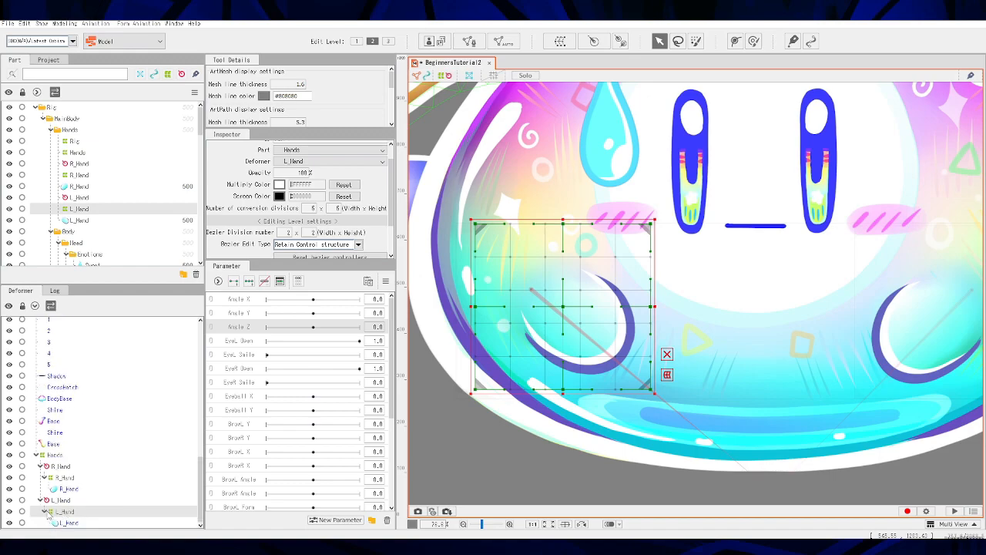
pyautogui.moveTo(652, 390); pyautogui.dragTo(623, 371)
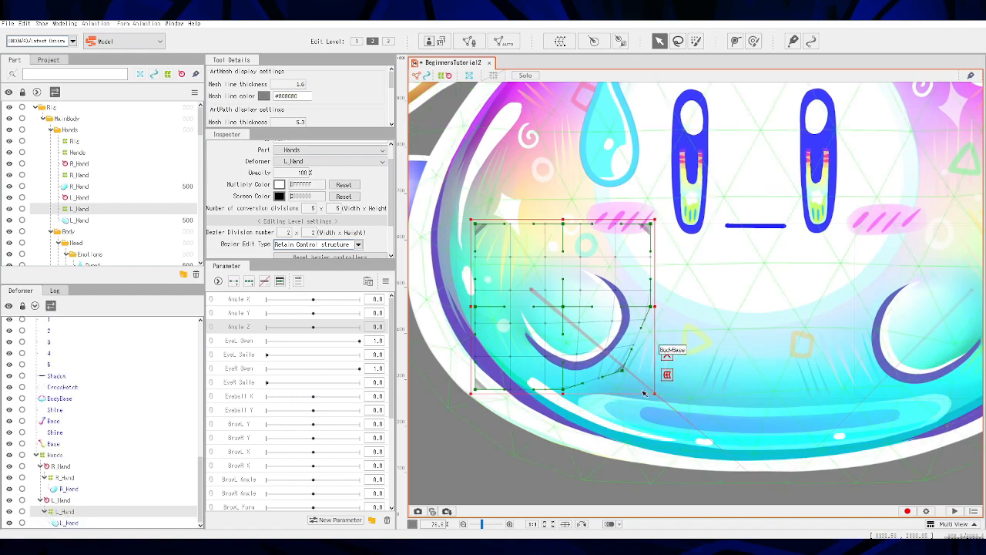
pyautogui.hotkey('ctrl', 'z')
pyautogui.click(44, 511)
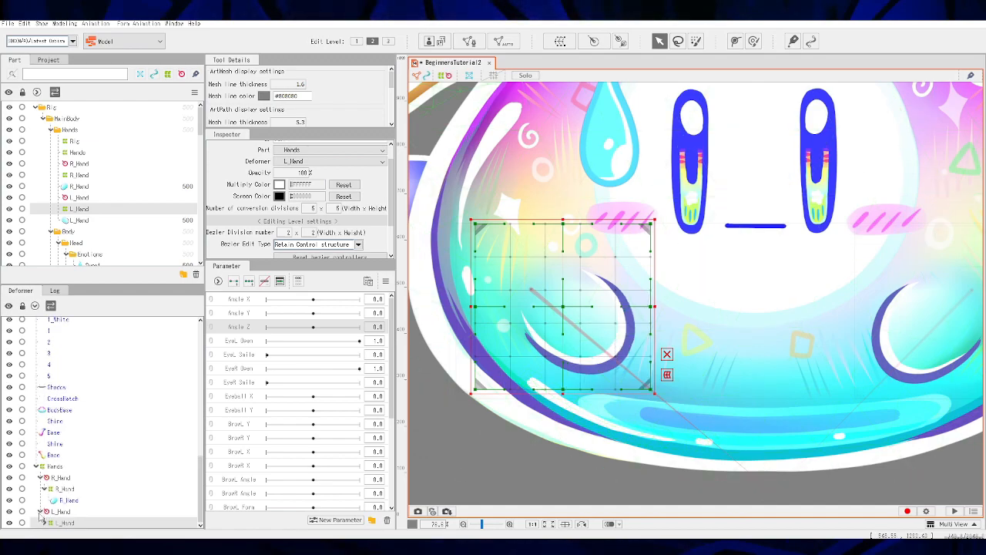
# Collapse the L_Hand and R_Hand rotation deformers and their parent Hands warp deformer in the deformer hierarchy
pyautogui.click(39, 513)
pyautogui.click(44, 501)
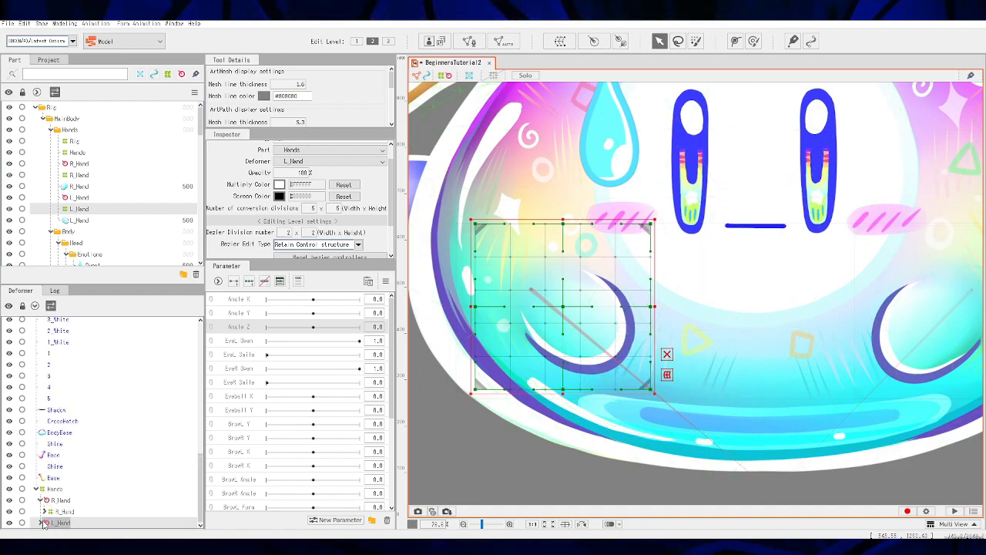
pyautogui.click(41, 501)
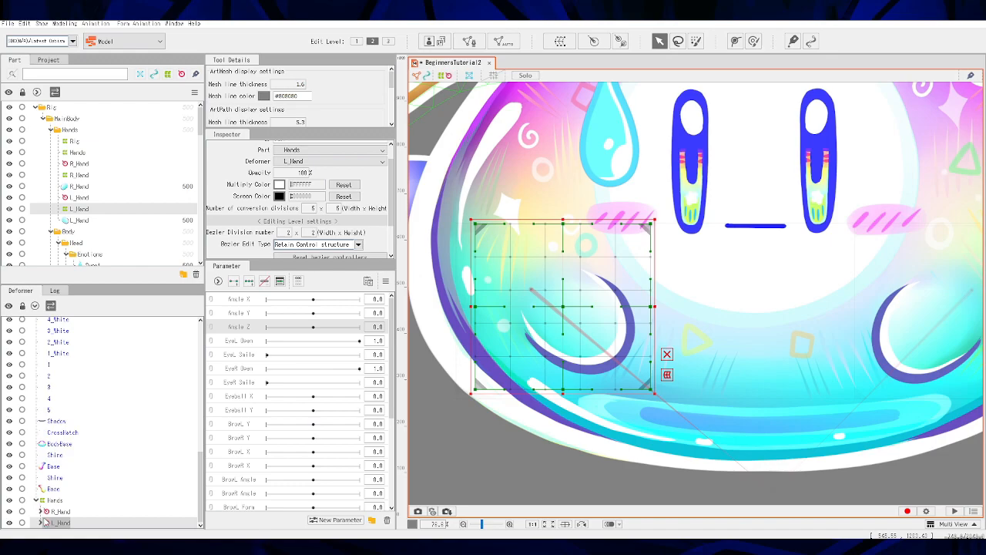
pyautogui.click(36, 501)
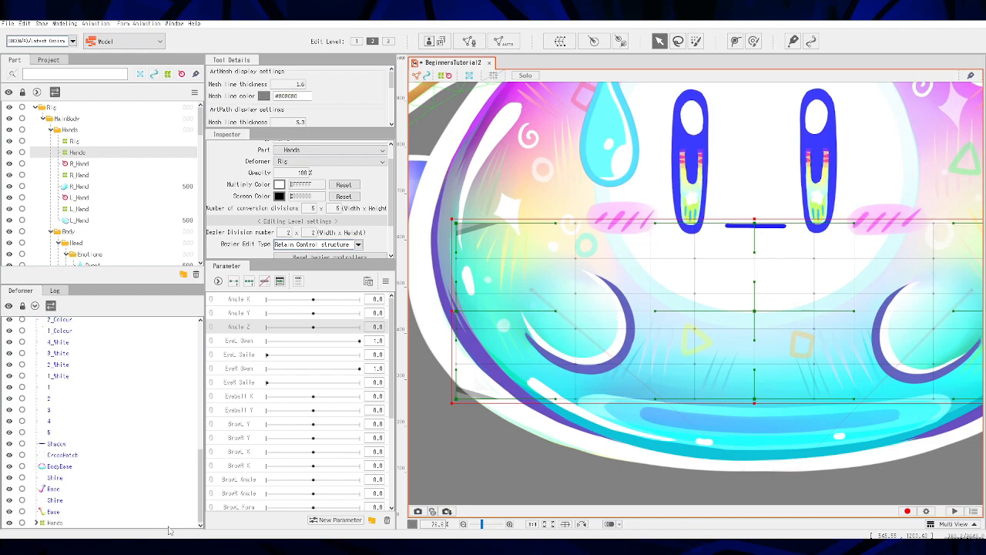
pyautogui.moveTo(200, 486); pyautogui.dragTo(185, 357)
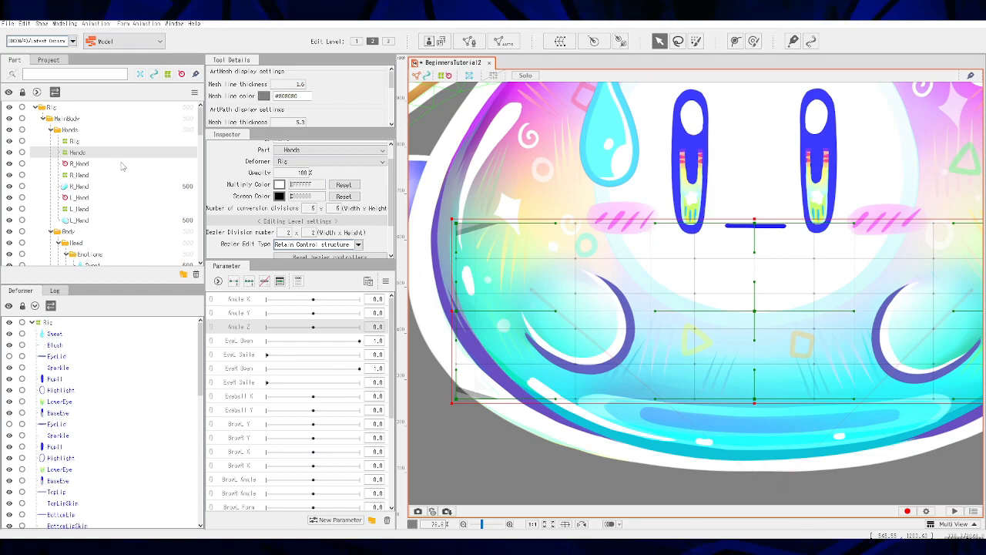
# Examine the Sweat and Blush art meshes in the Emotions part, both together and individually
pyautogui.scroll(-4, 106, 225)
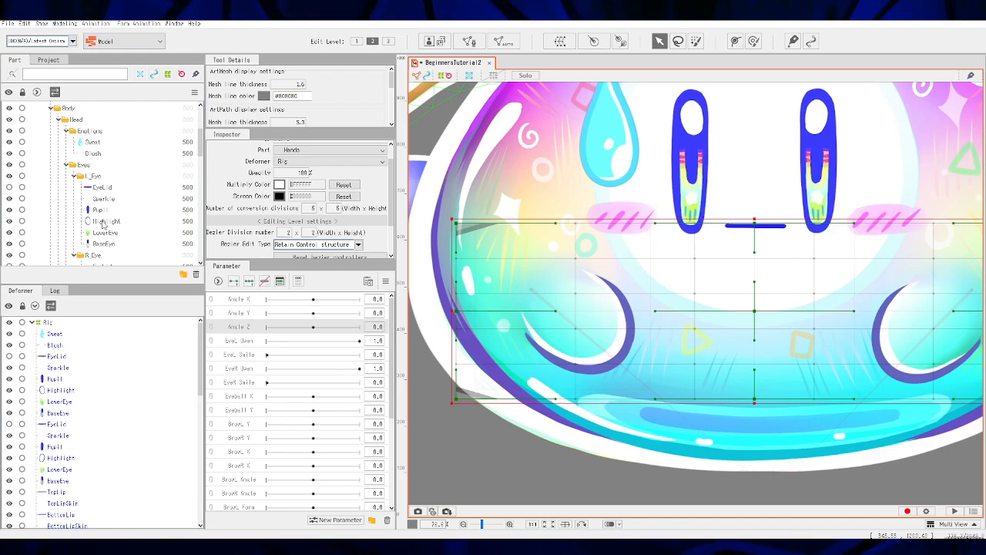
pyautogui.scroll(4, 137, 242)
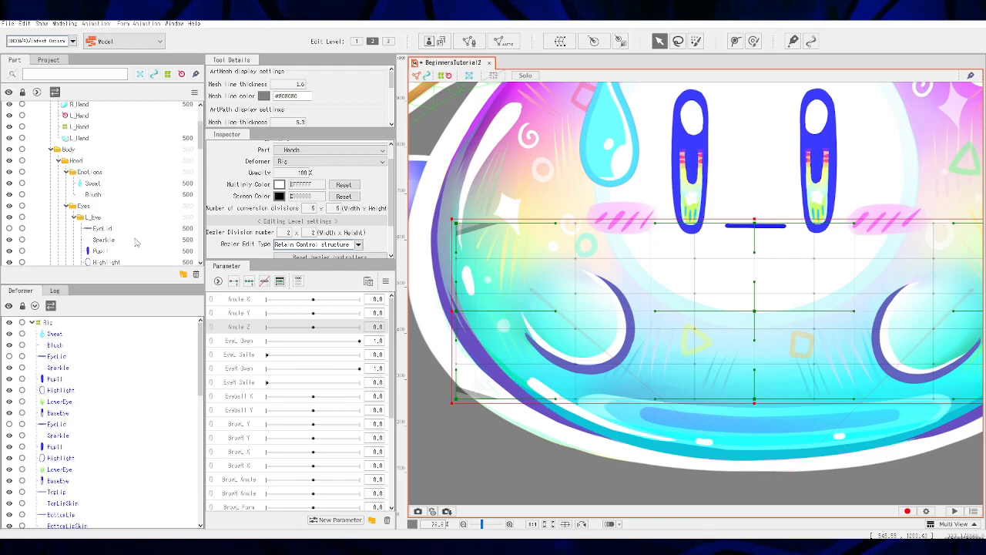
pyautogui.click(97, 224)
pyautogui.keyDown('ctrl'); pyautogui.click(101, 235); pyautogui.keyUp('ctrl')
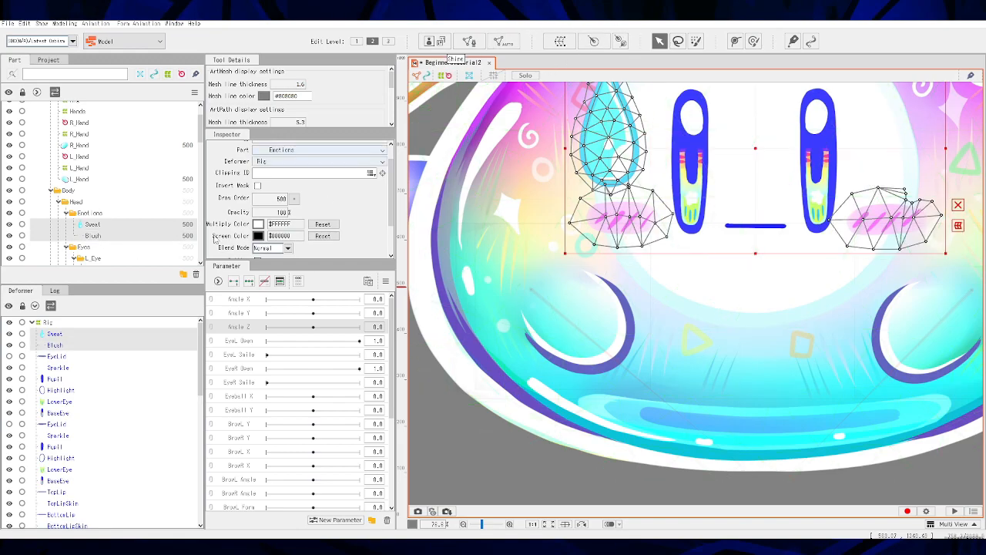
pyautogui.click(109, 228)
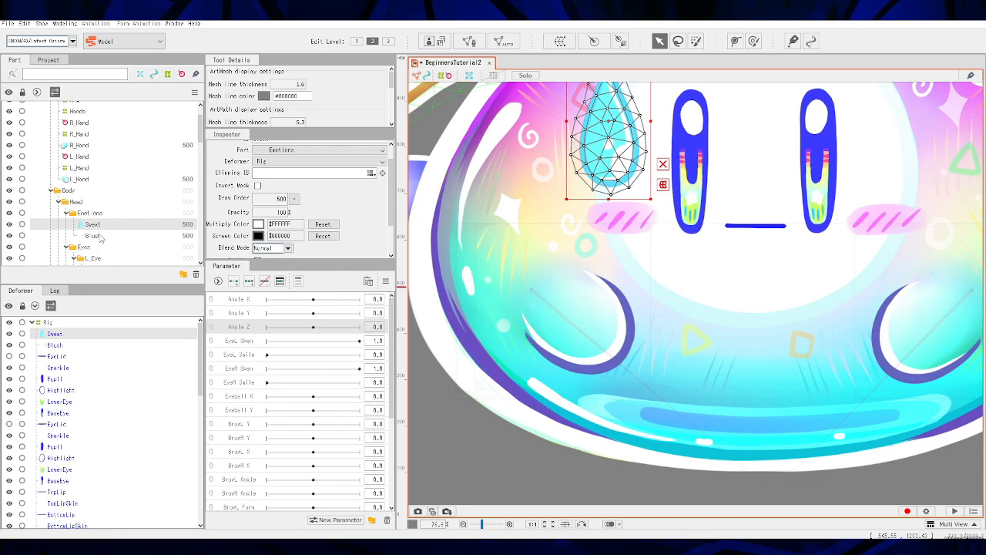
pyautogui.click(100, 237)
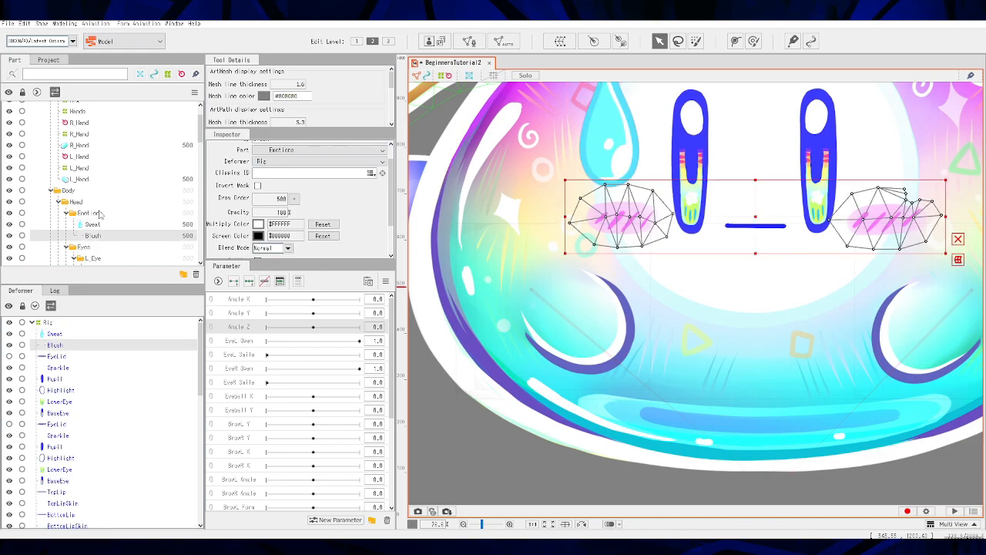
# Select everything in the Hands part from the Rig deformer through the L_Hand art mesh as one range
pyautogui.click(83, 113)
pyautogui.scroll(1, 96, 146)
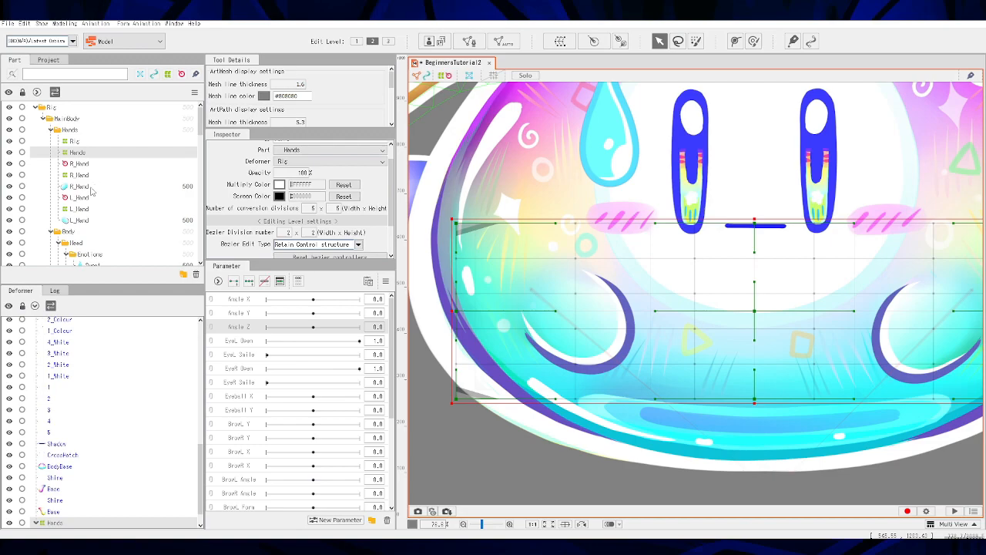
pyautogui.click(73, 141)
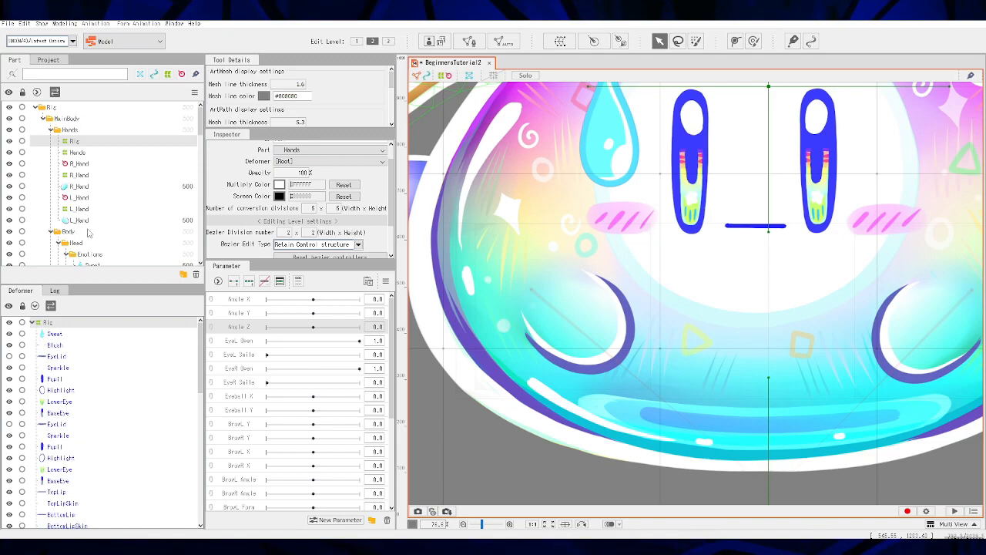
pyautogui.keyDown('shift'); pyautogui.click(85, 222); pyautogui.keyUp('shift')
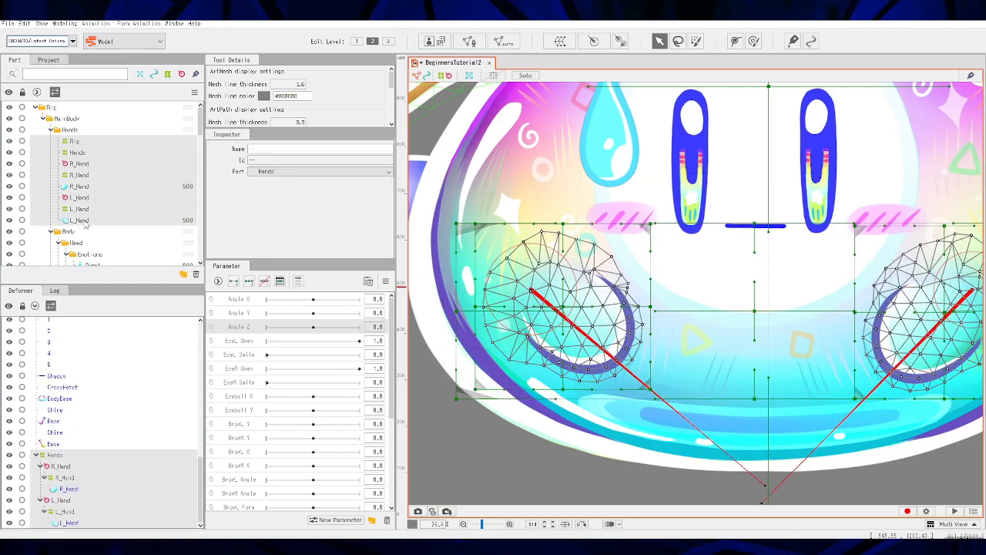
pyautogui.click(76, 141)
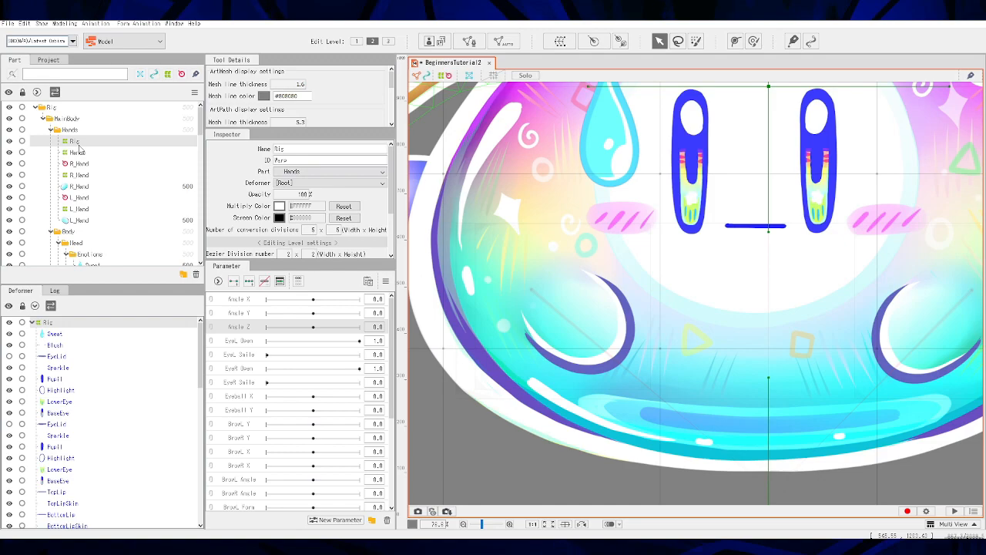
pyautogui.click(79, 221)
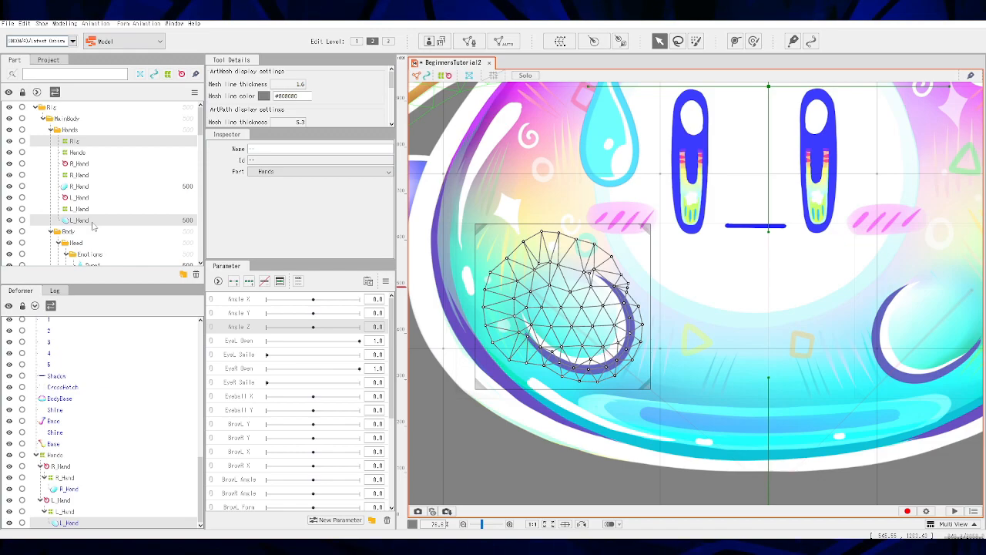
pyautogui.click(79, 141)
pyautogui.keyDown('shift'); pyautogui.click(80, 219); pyautogui.keyUp('shift')
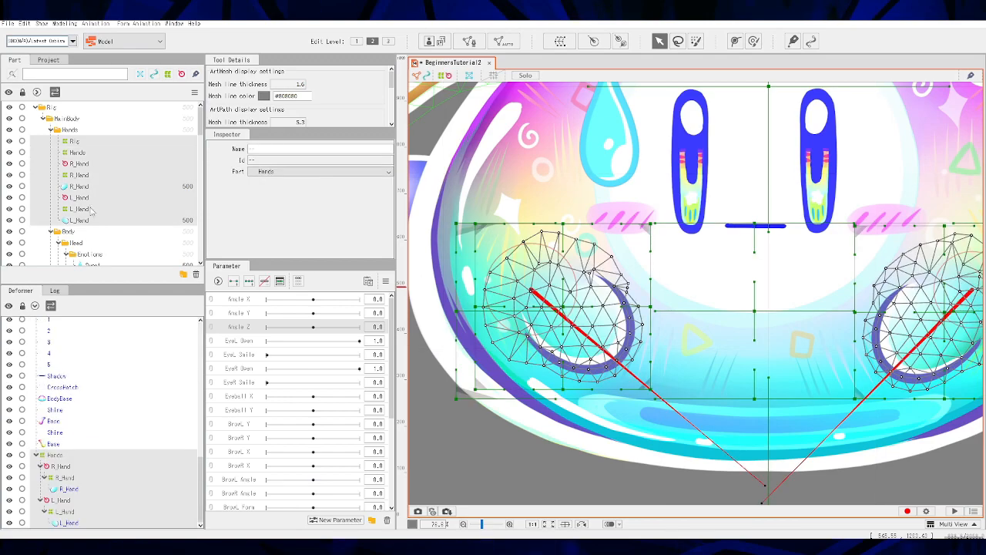
# Remove the L_Hand deformers, the R_Hand art mesh and the R_Hand deformers from the selection one at a time
pyautogui.keyDown('ctrl'); pyautogui.click(80, 208); pyautogui.keyUp('ctrl')
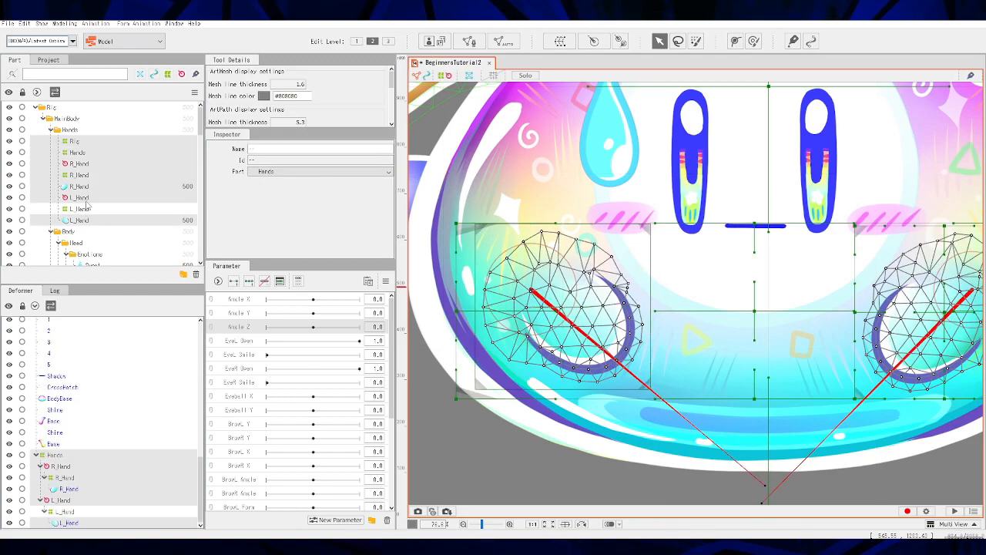
pyautogui.keyDown('ctrl'); pyautogui.click(81, 197); pyautogui.keyUp('ctrl')
pyautogui.keyDown('ctrl'); pyautogui.click(80, 185); pyautogui.keyUp('ctrl')
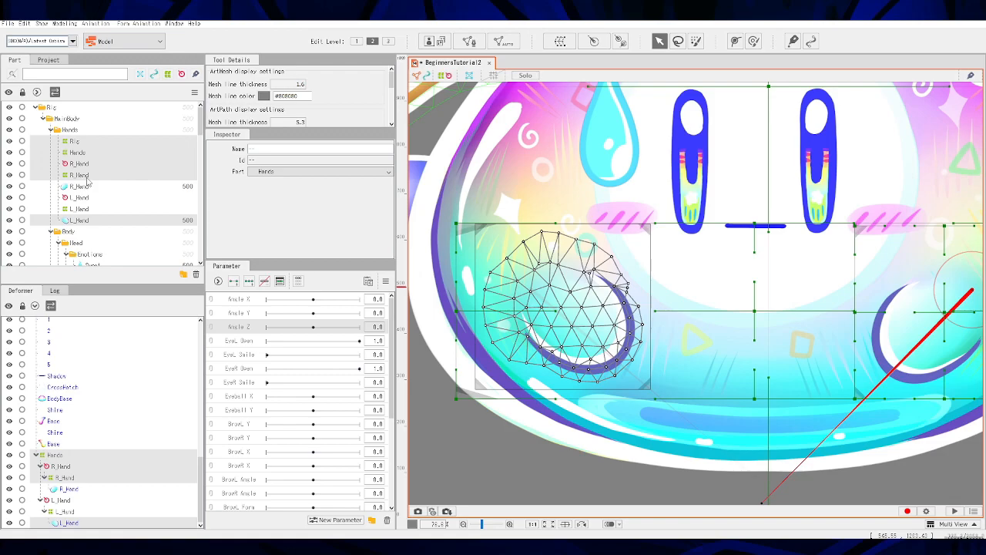
pyautogui.keyDown('ctrl'); pyautogui.click(87, 175); pyautogui.keyUp('ctrl')
pyautogui.keyDown('ctrl'); pyautogui.click(86, 163); pyautogui.keyUp('ctrl')
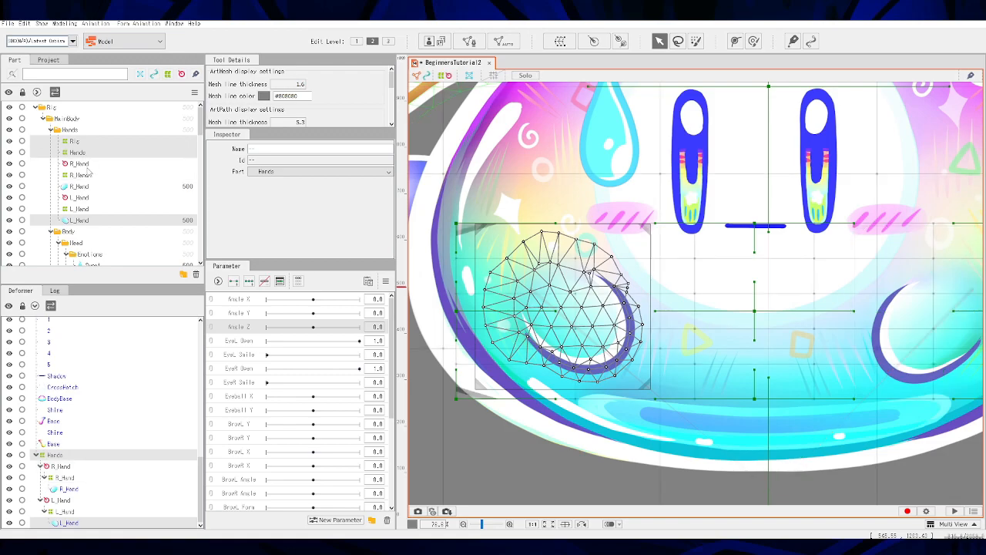
# Add the R_Hand deformers, the R_Hand art mesh and the L_Hand deformers back to the selection individually
pyautogui.keyDown('ctrl'); pyautogui.click(87, 164); pyautogui.keyUp('ctrl')
pyautogui.keyDown('ctrl'); pyautogui.click(87, 187); pyautogui.keyUp('ctrl')
pyautogui.keyDown('ctrl'); pyautogui.click(86, 208); pyautogui.keyUp('ctrl')
pyautogui.keyDown('ctrl'); pyautogui.click(87, 175); pyautogui.keyUp('ctrl')
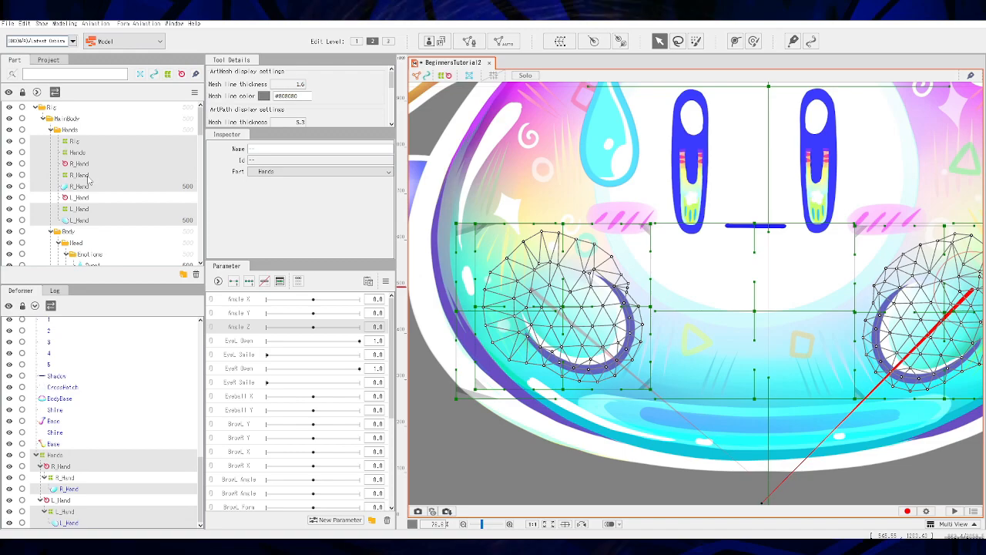
pyautogui.keyDown('ctrl'); pyautogui.click(89, 198); pyautogui.keyUp('ctrl')
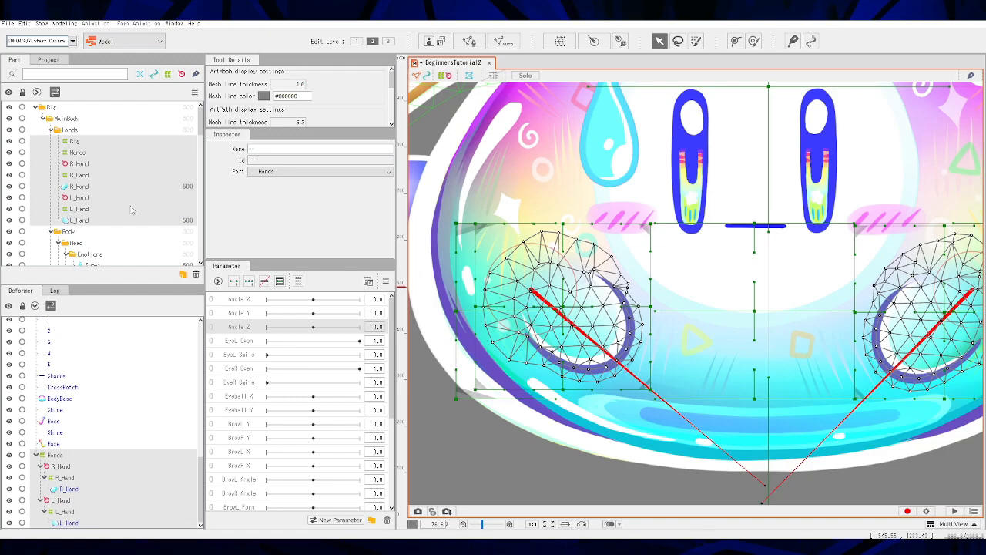
# Try to create a warp deformer named Emotions as the parent of the L_Hand, Sweat and Blush art meshes
pyautogui.click(92, 220)
pyautogui.scroll(-2, 99, 196)
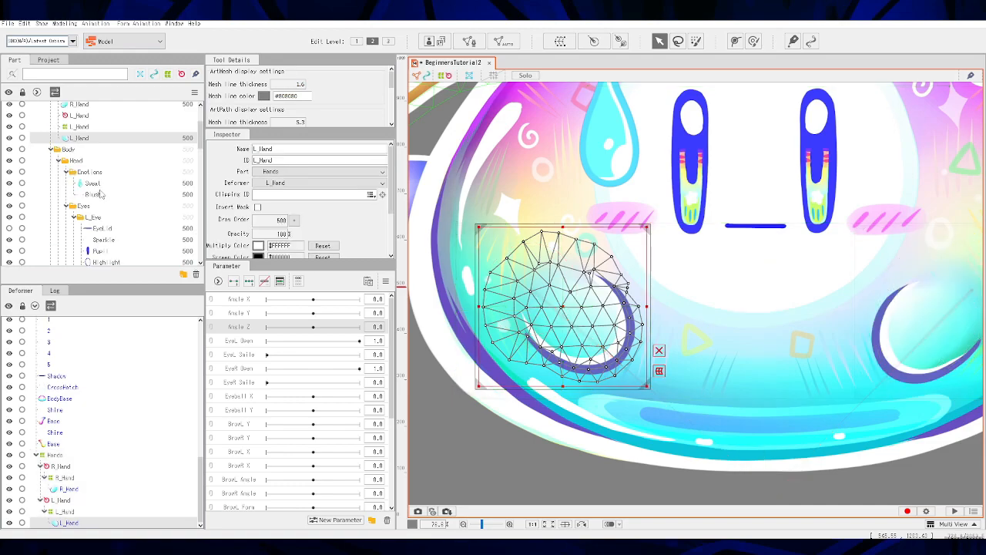
pyautogui.keyDown('ctrl'); pyautogui.click(93, 185); pyautogui.keyUp('ctrl')
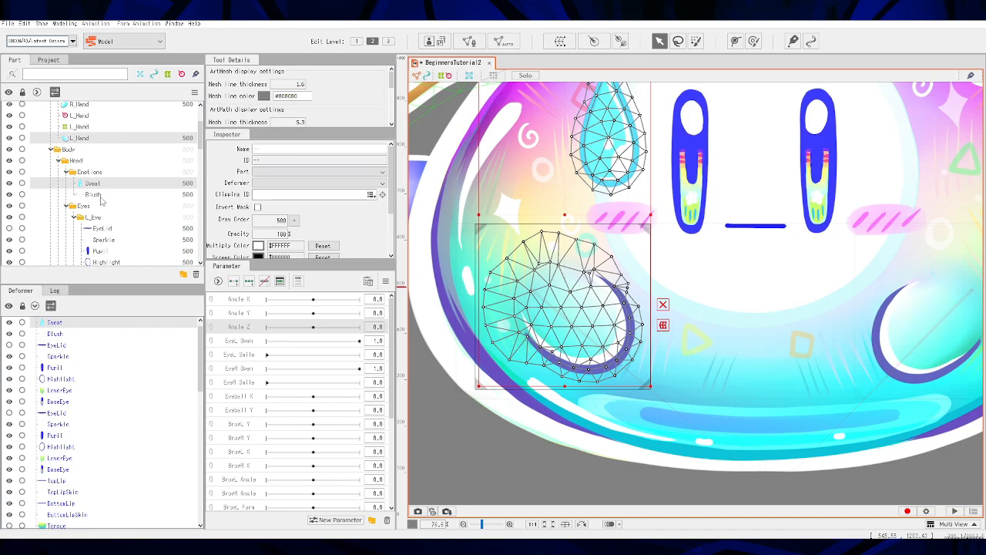
pyautogui.keyDown('ctrl'); pyautogui.click(100, 196); pyautogui.keyUp('ctrl')
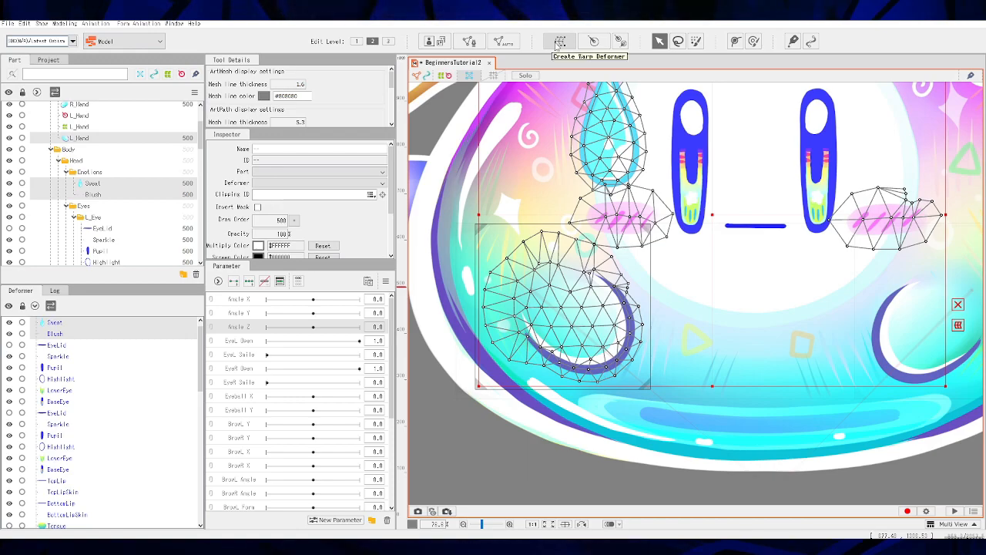
pyautogui.click(557, 47)
pyautogui.moveTo(407, 201); pyautogui.dragTo(310, 201)
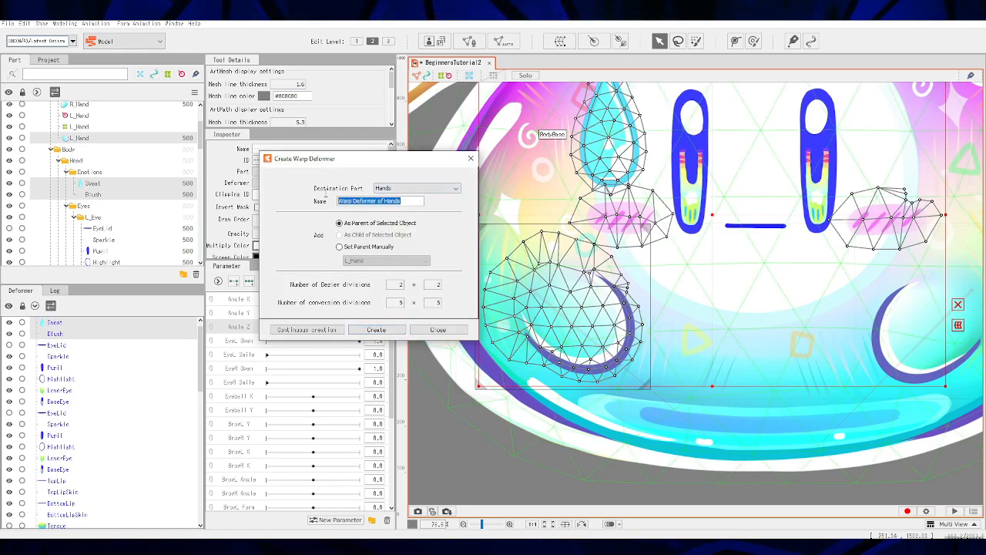
pyautogui.write('F')
pyautogui.write('motions')
pyautogui.click(384, 331)
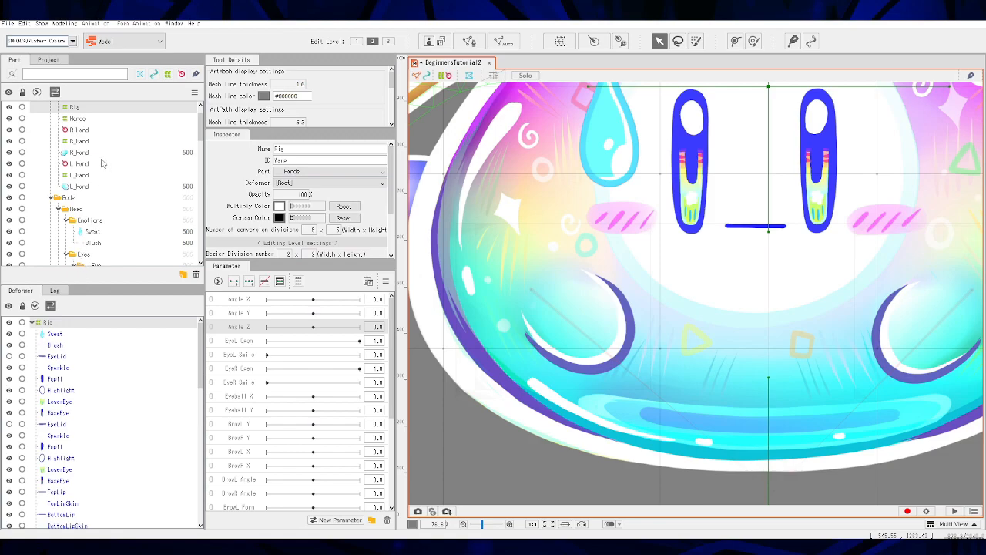
# Examine where the Sweat, Blush and L_Hand art meshes sit relative to each other in the deformer hierarchy
pyautogui.scroll(-1, 97, 181)
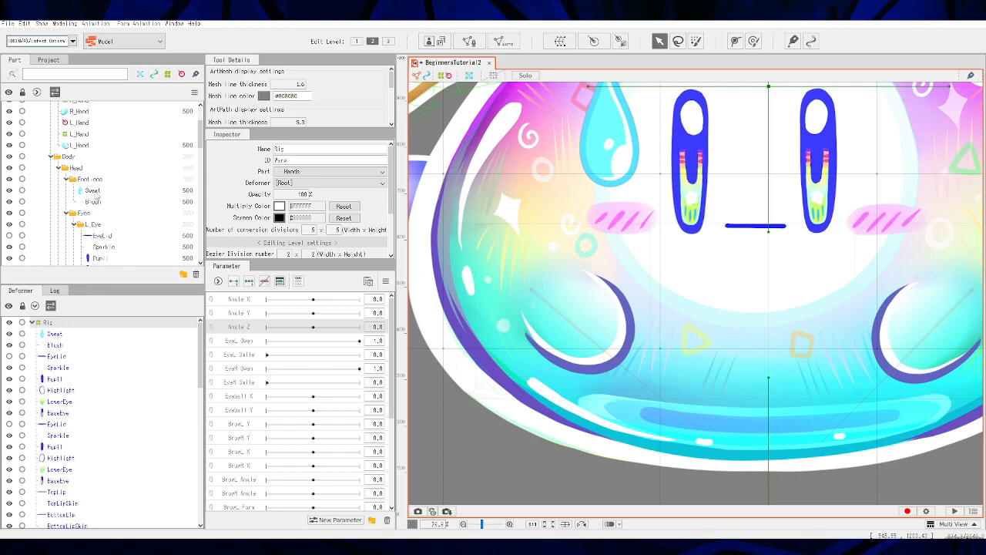
pyautogui.click(93, 191)
pyautogui.keyDown('ctrl'); pyautogui.click(97, 205); pyautogui.keyUp('ctrl')
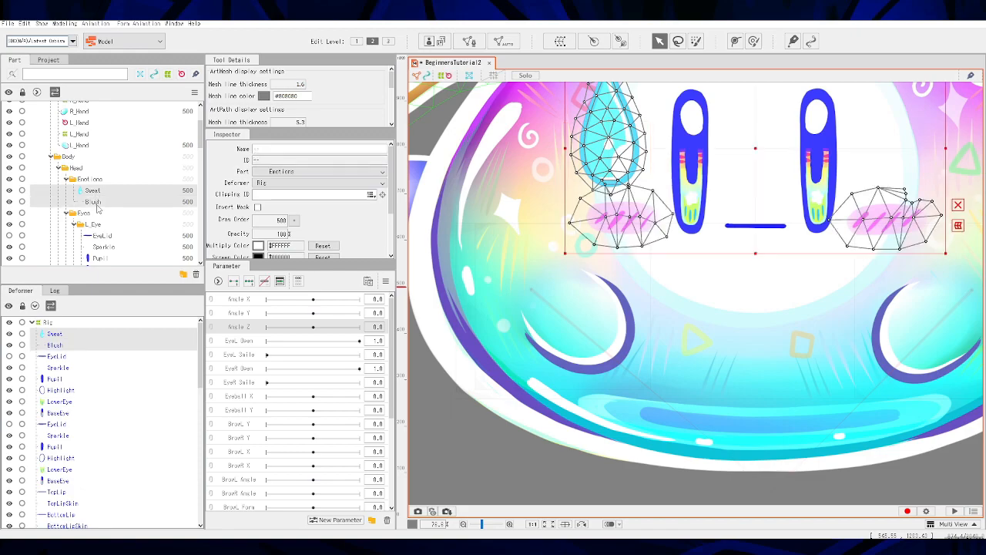
pyautogui.keyDown('ctrl'); pyautogui.click(78, 146); pyautogui.keyUp('ctrl')
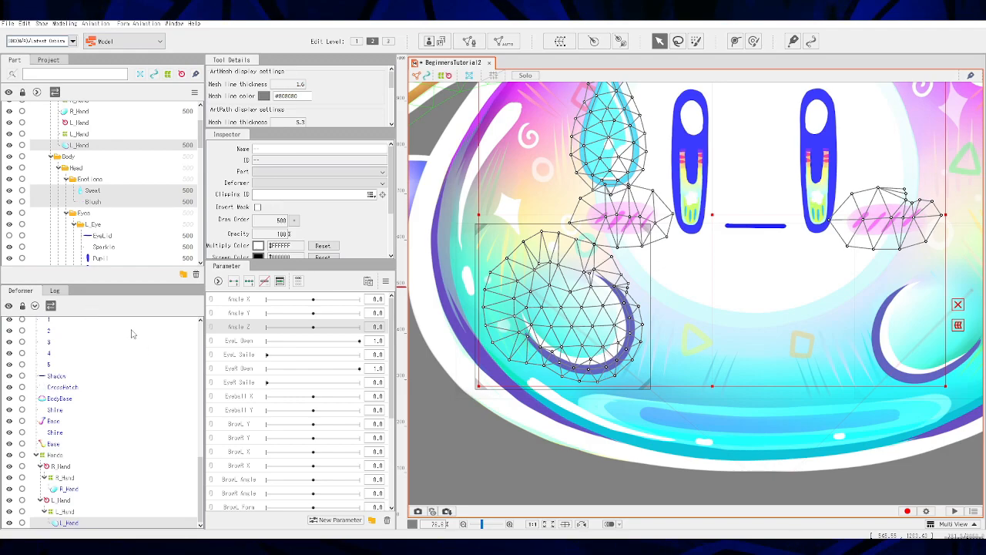
pyautogui.scroll(10, 103, 403)
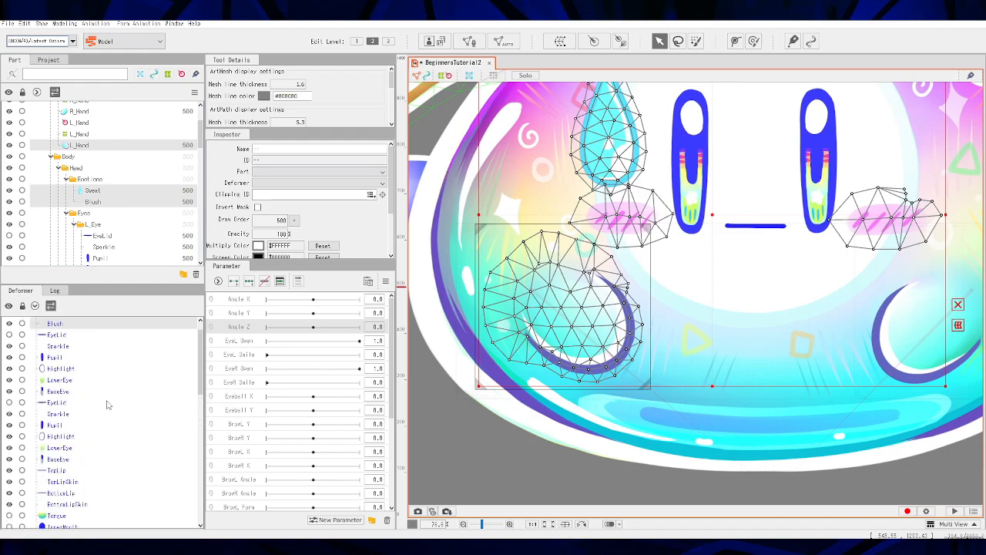
pyautogui.click(80, 344)
# Create a warp deformer named Emotions in the Emotions part as the parent of the Sweat and Blush art meshes
pyautogui.click(84, 334)
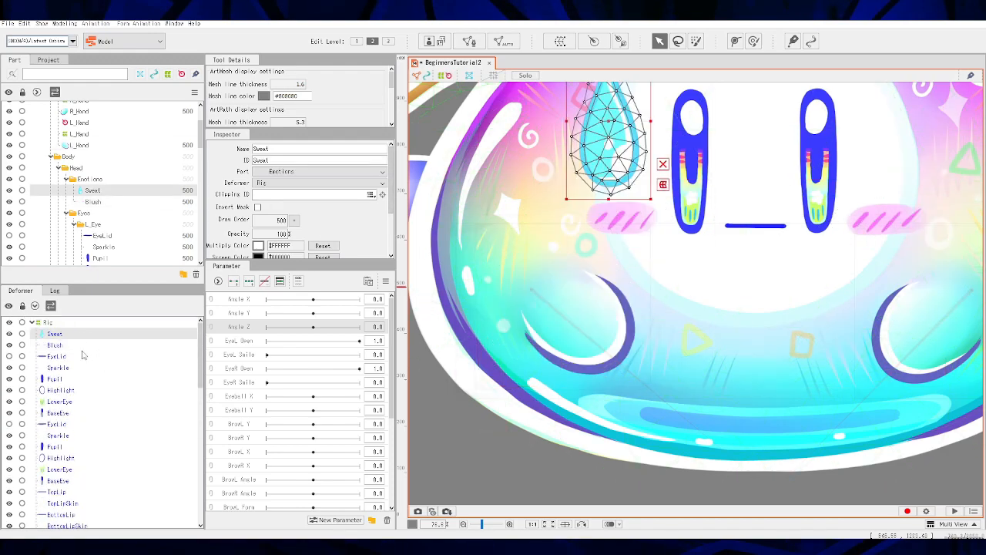
pyautogui.keyDown('ctrl'); pyautogui.click(95, 202); pyautogui.keyUp('ctrl')
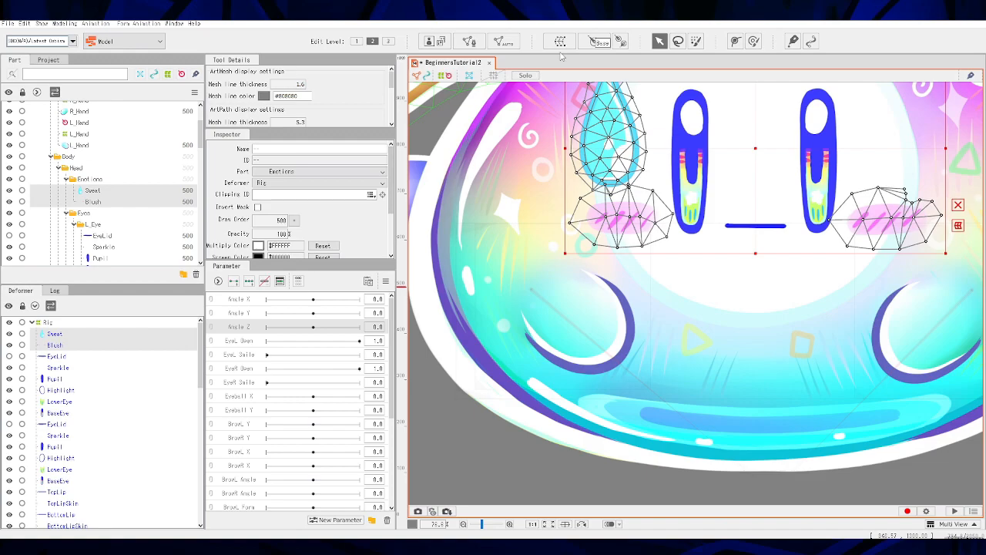
pyautogui.click(594, 41)
pyautogui.moveTo(384, 201); pyautogui.dragTo(301, 195)
pyautogui.press('BackSpace')
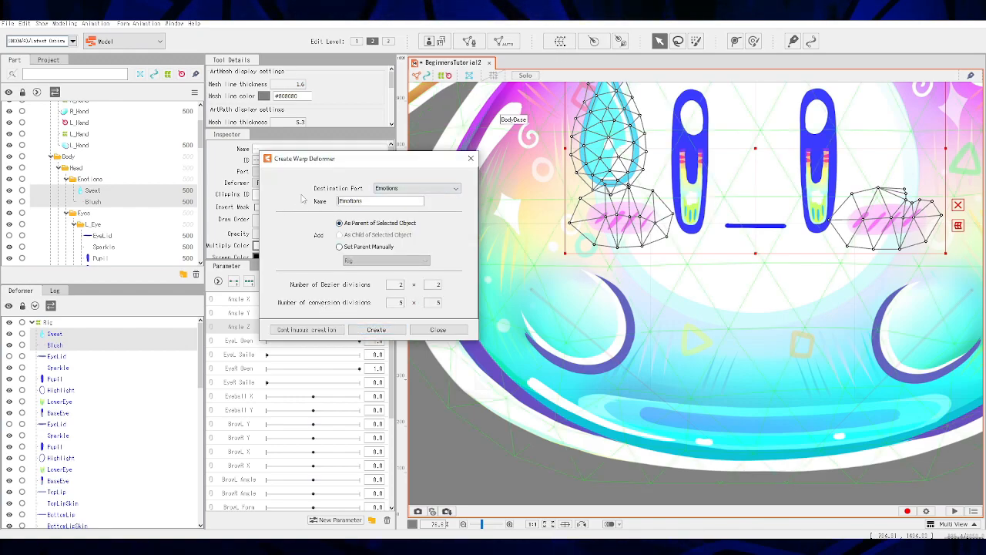
pyautogui.click(393, 329)
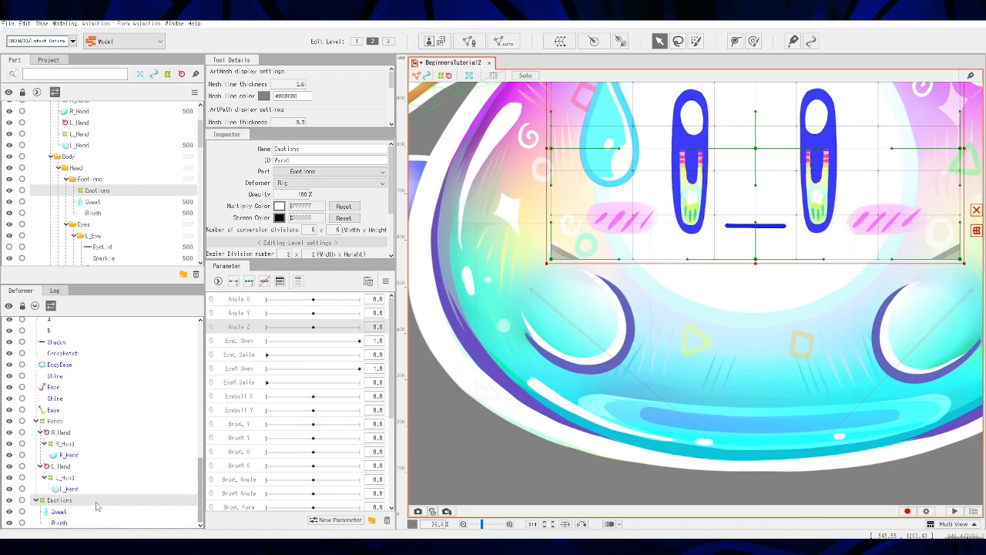
# Collapse the Hands branch in the deformer hierarchy while keeping the Emotions warp deformer selected
pyautogui.click(37, 422)
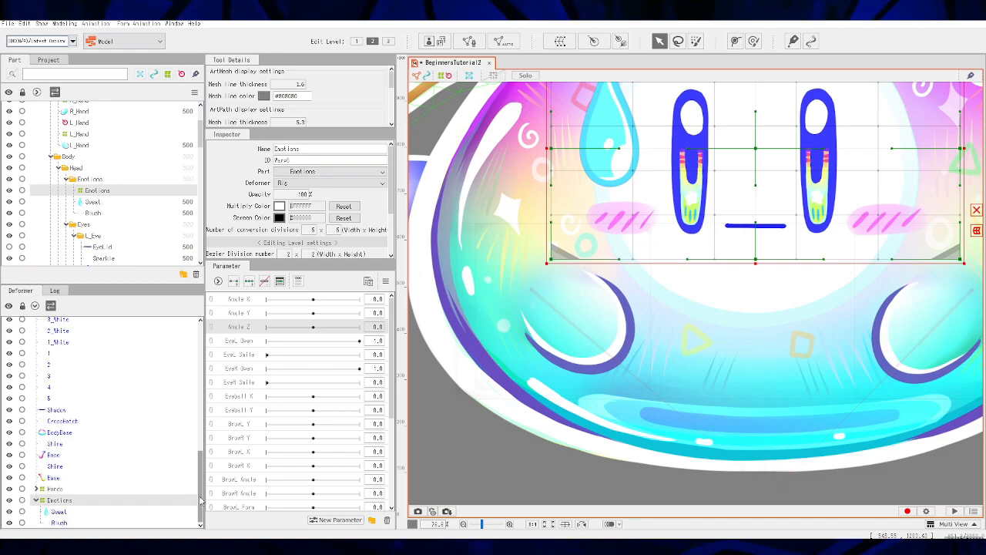
pyautogui.moveTo(200, 501); pyautogui.dragTo(199, 347)
pyautogui.scroll(-2, 118, 261)
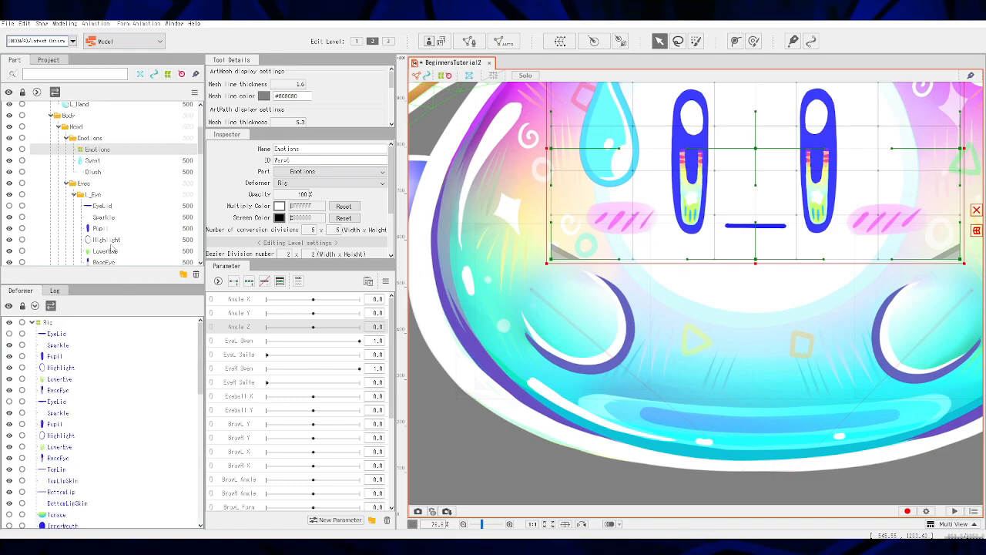
# Create a warp deformer named L_Eye as the parent of the L_Eye part's art meshes, EyeLid through BaseEye
pyautogui.scroll(-2, 112, 249)
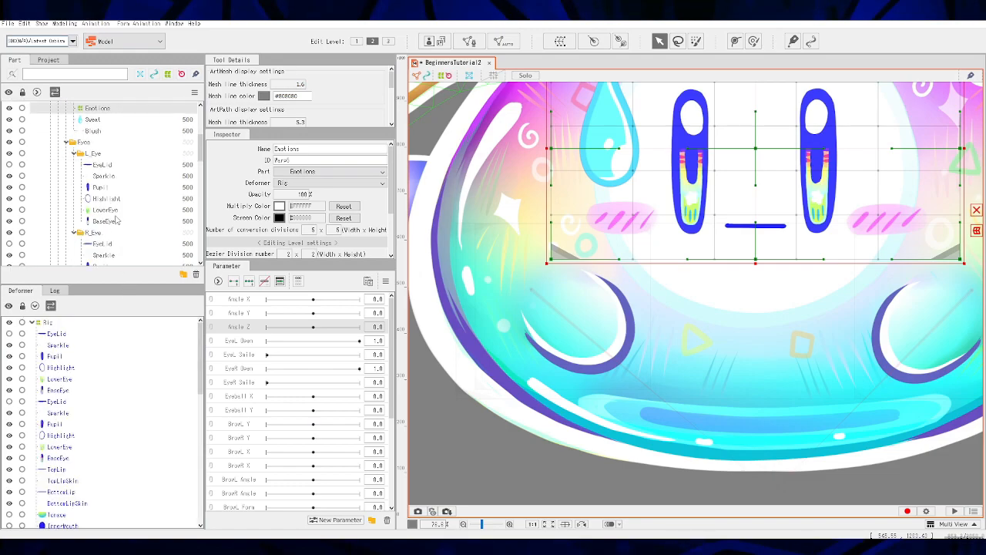
pyautogui.click(102, 165)
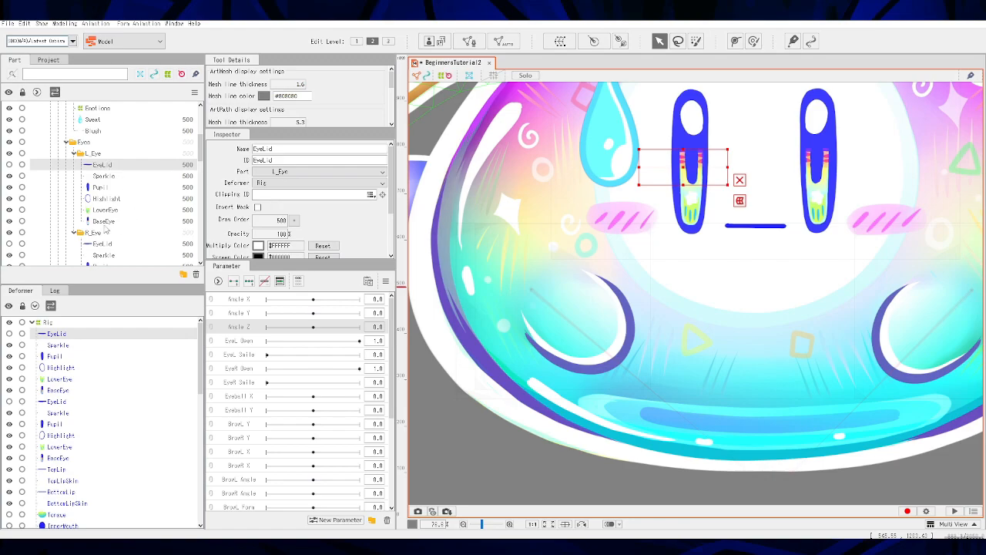
pyautogui.keyDown('shift'); pyautogui.click(113, 222); pyautogui.keyUp('shift')
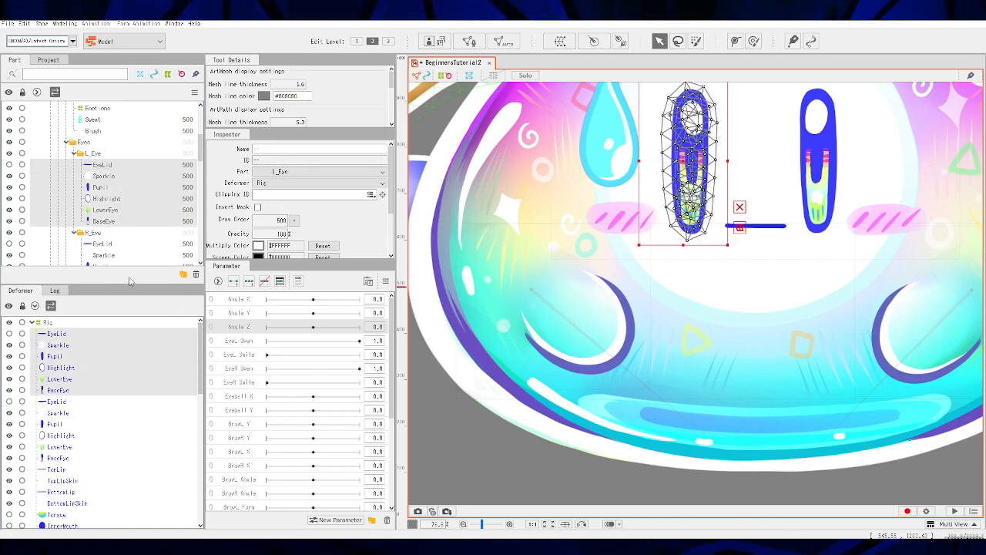
pyautogui.click(561, 45)
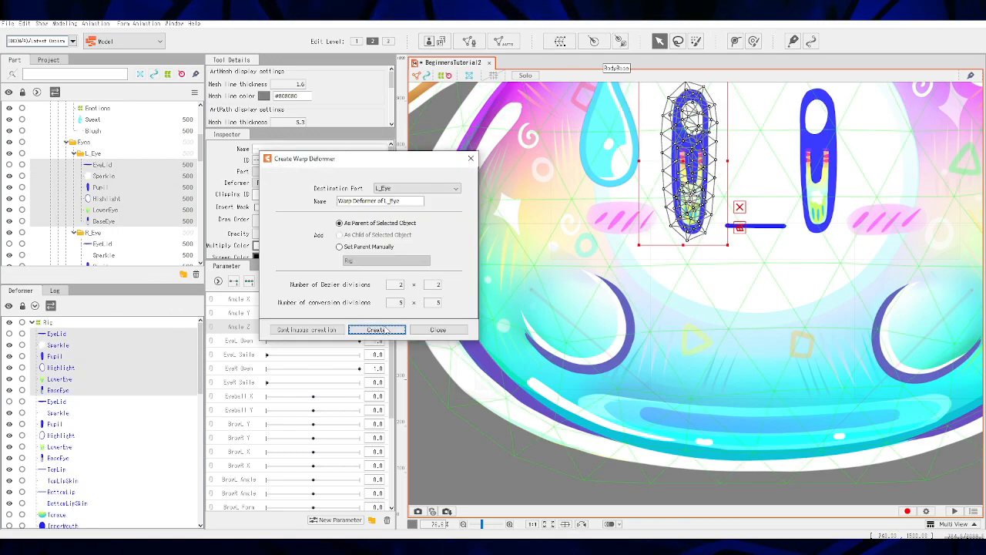
pyautogui.moveTo(380, 200); pyautogui.dragTo(319, 202)
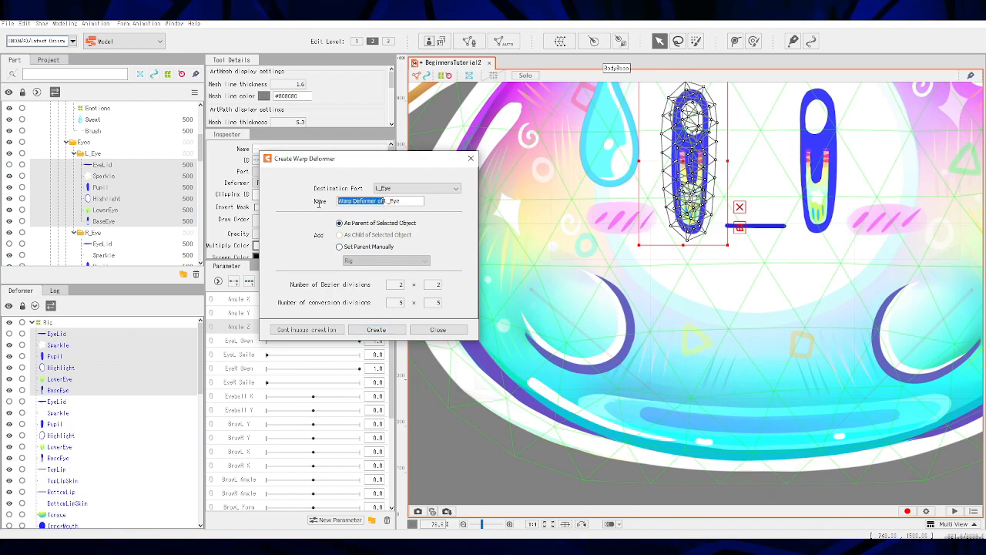
pyautogui.press('BackSpace')
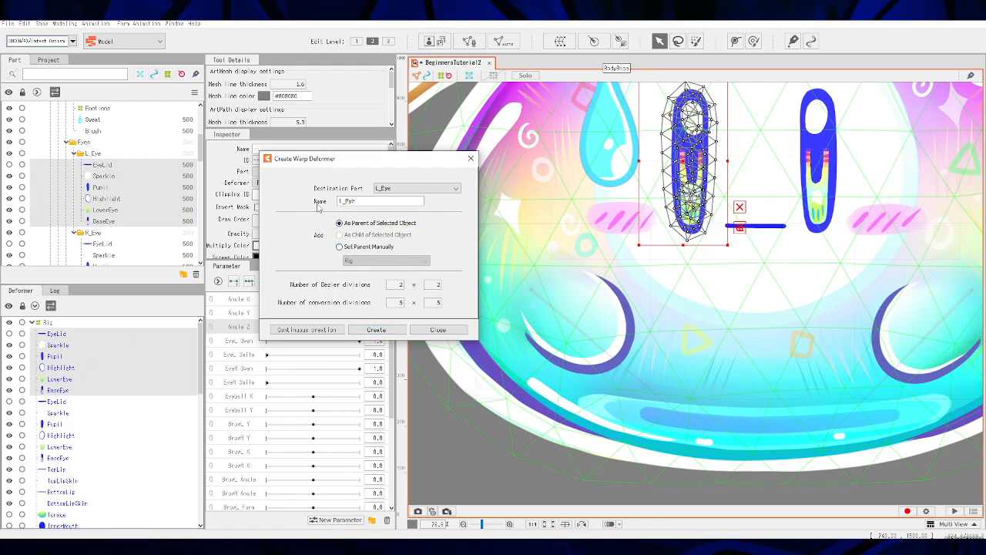
pyautogui.click(377, 330)
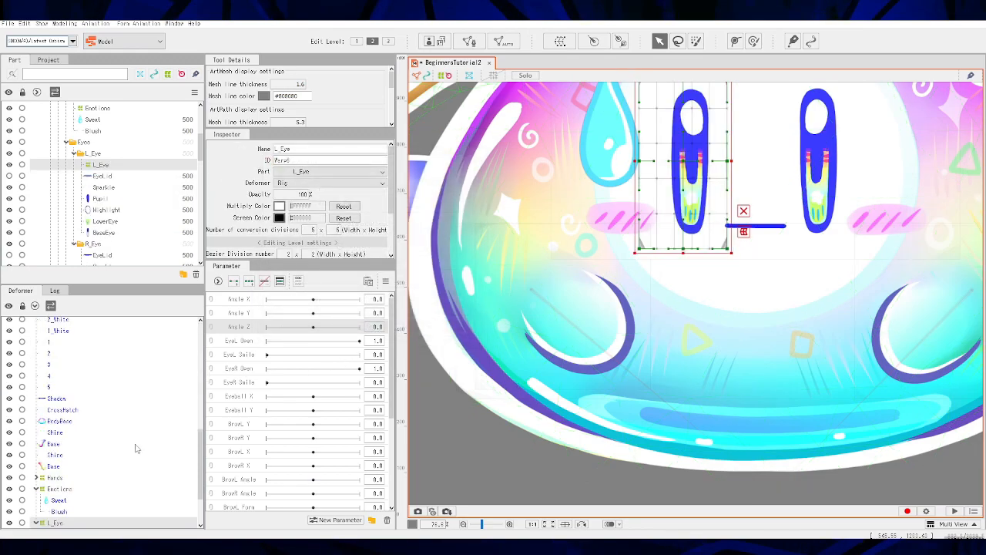
# Create a warp deformer named R_Eye as the parent of the R_Eye part's art meshes, EyeLid through BaseEye
pyautogui.scroll(-6, 168, 453)
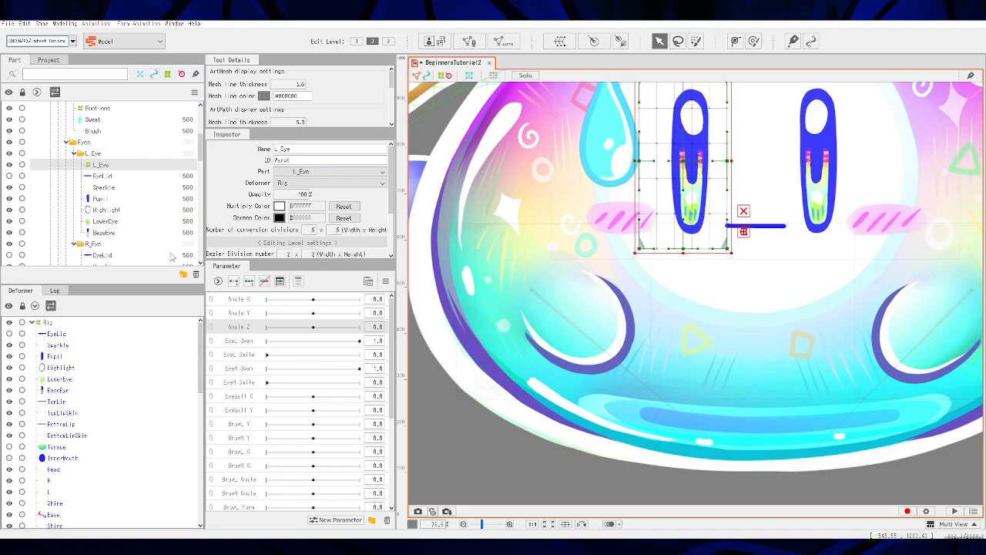
pyautogui.scroll(-2, 125, 227)
pyautogui.scroll(-2, 121, 228)
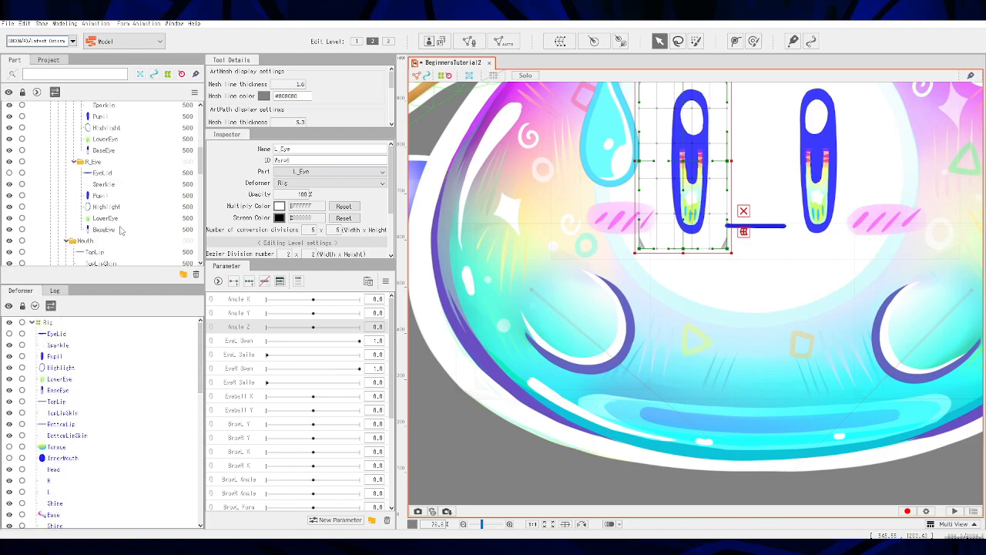
pyautogui.click(104, 174)
pyautogui.keyDown('shift'); pyautogui.click(105, 231); pyautogui.keyUp('shift')
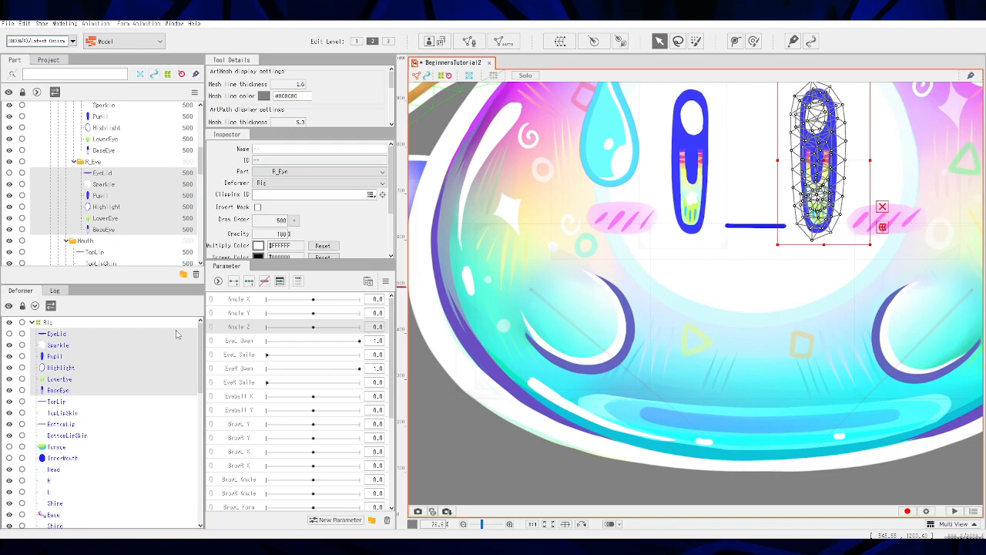
pyautogui.click(569, 42)
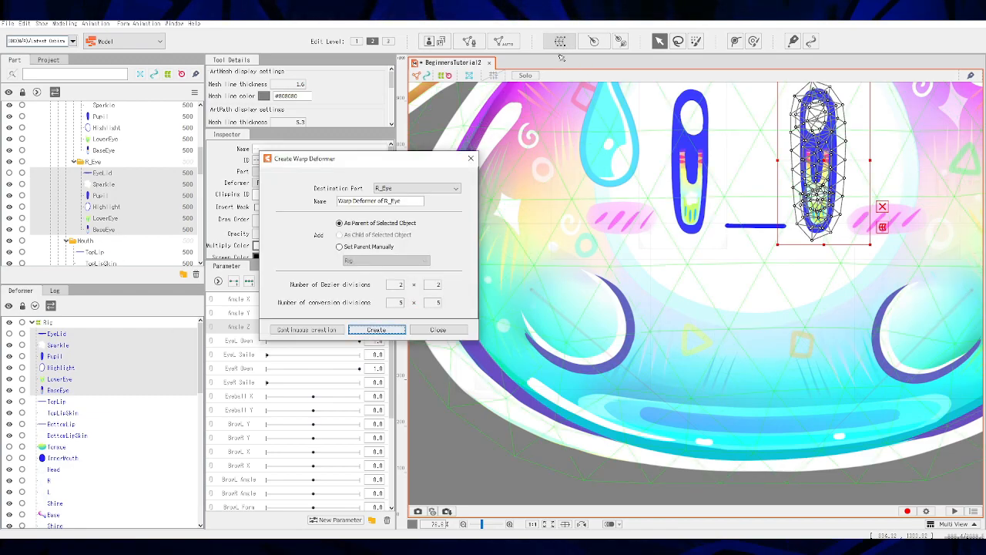
pyautogui.moveTo(382, 200); pyautogui.dragTo(311, 196)
pyautogui.write('F')
pyautogui.press('BackSpace')
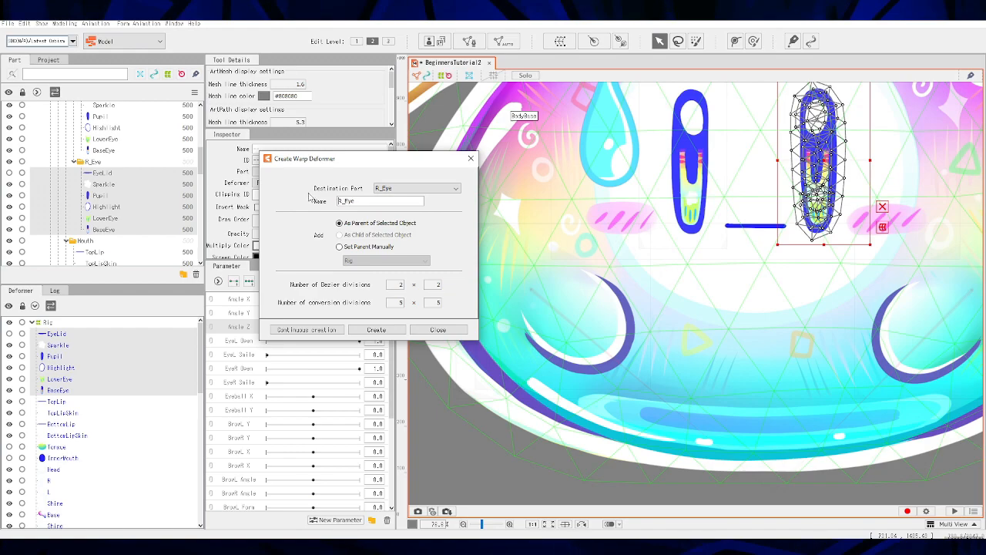
pyautogui.click(377, 329)
# Create a warp deformer named Mouth as the parent of the Mouth part's art meshes, TopLip through InnerMouth
pyautogui.scroll(10, 135, 374)
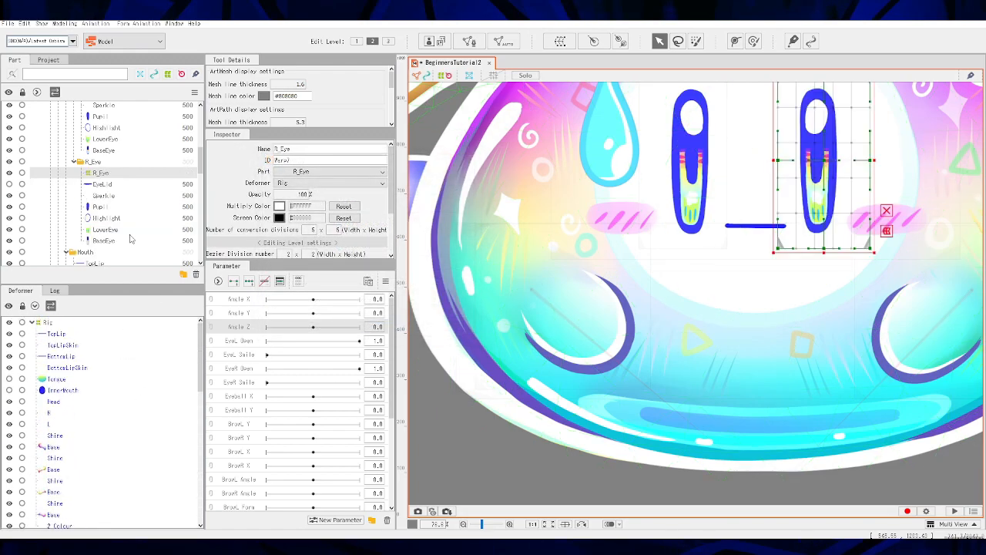
pyautogui.scroll(-4, 129, 239)
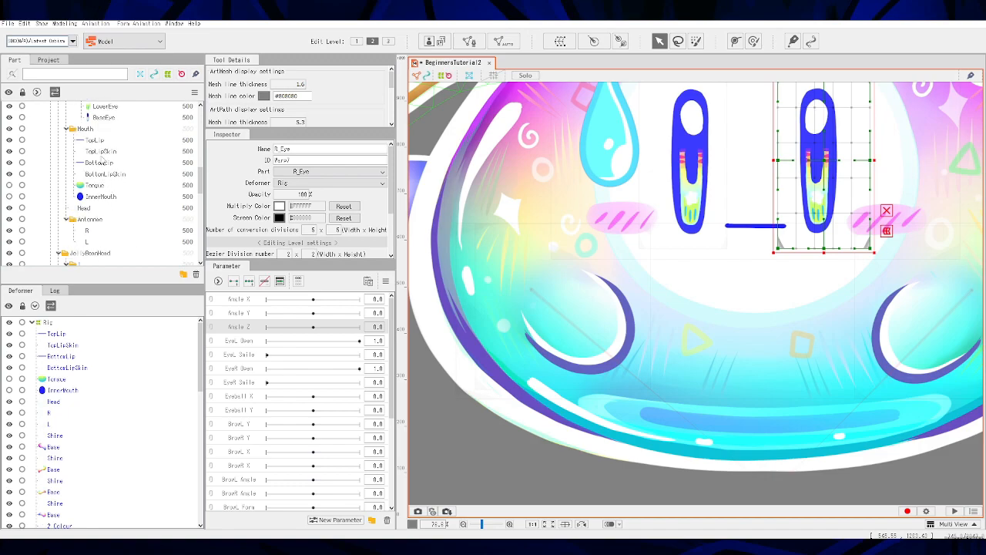
pyautogui.click(98, 141)
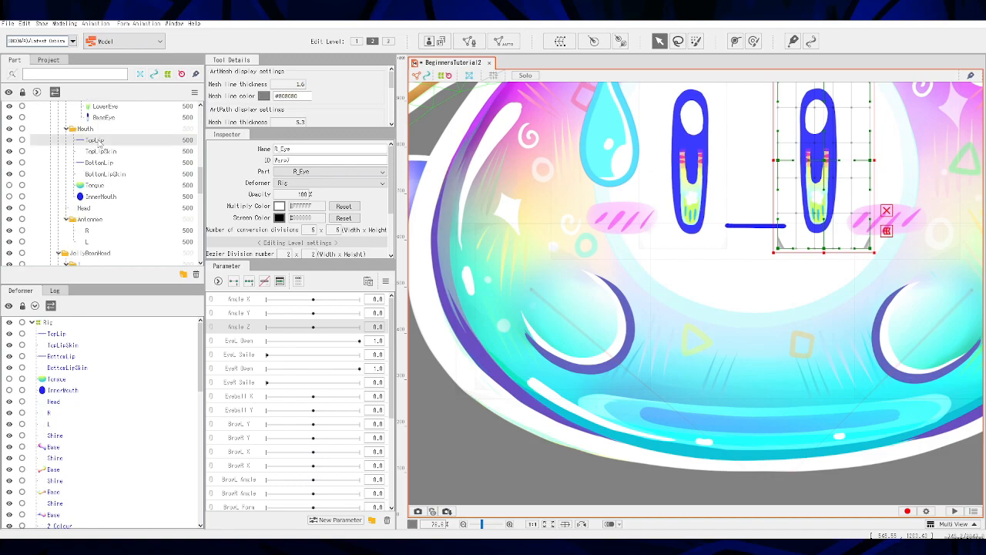
pyautogui.keyDown('shift'); pyautogui.click(101, 199); pyautogui.keyUp('shift')
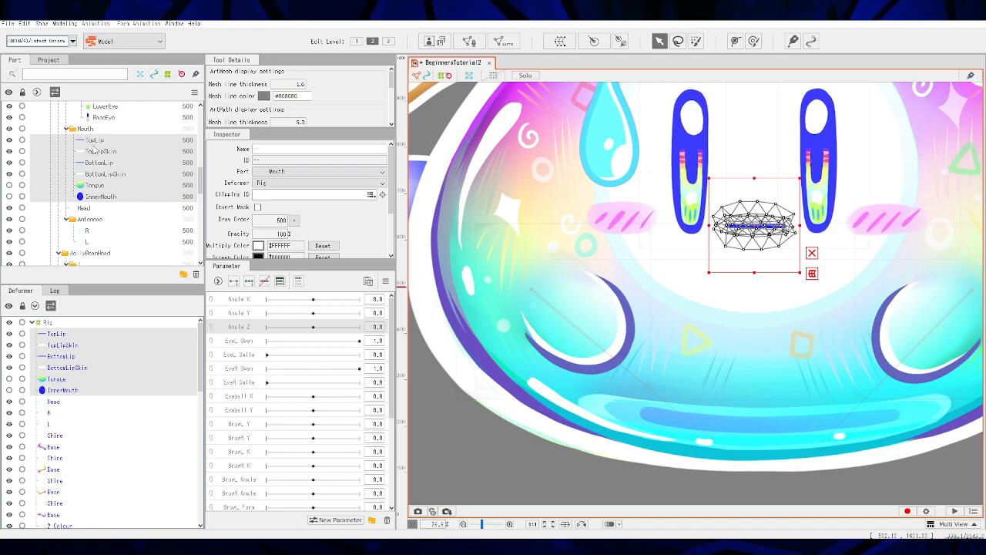
pyautogui.click(560, 41)
pyautogui.moveTo(385, 201); pyautogui.dragTo(315, 192)
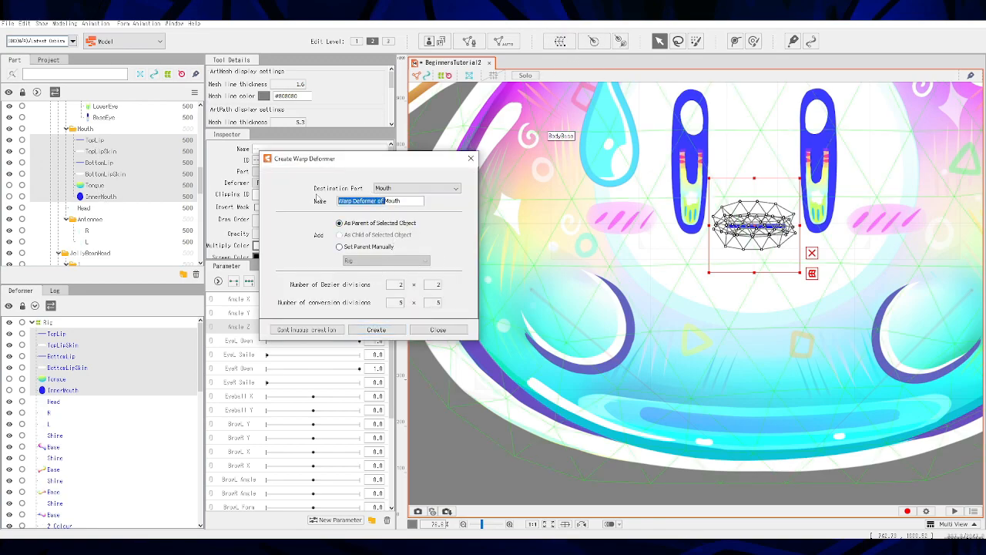
pyautogui.press('BackSpace')
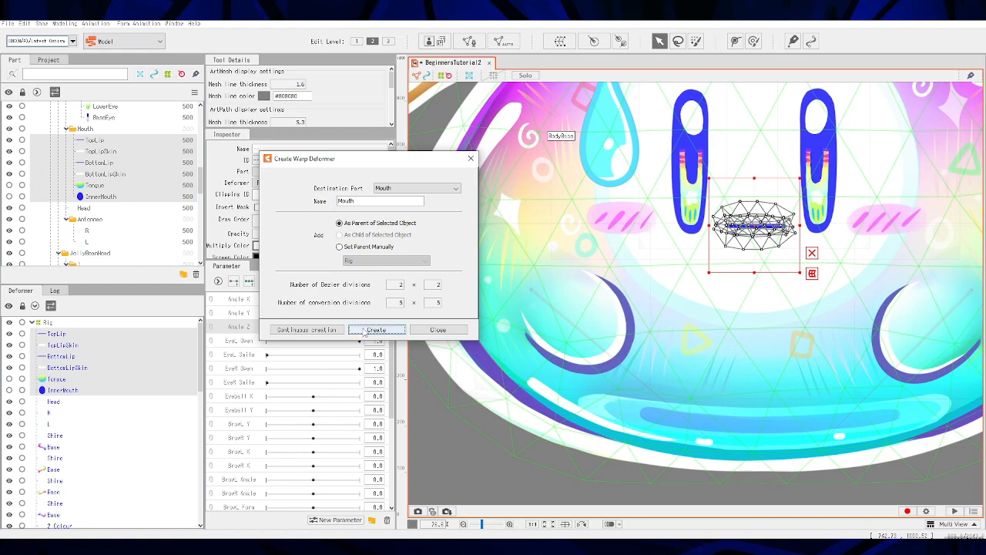
pyautogui.click(362, 328)
# Create a warp deformer named Head as the parent of the Head art mesh
pyautogui.click(86, 220)
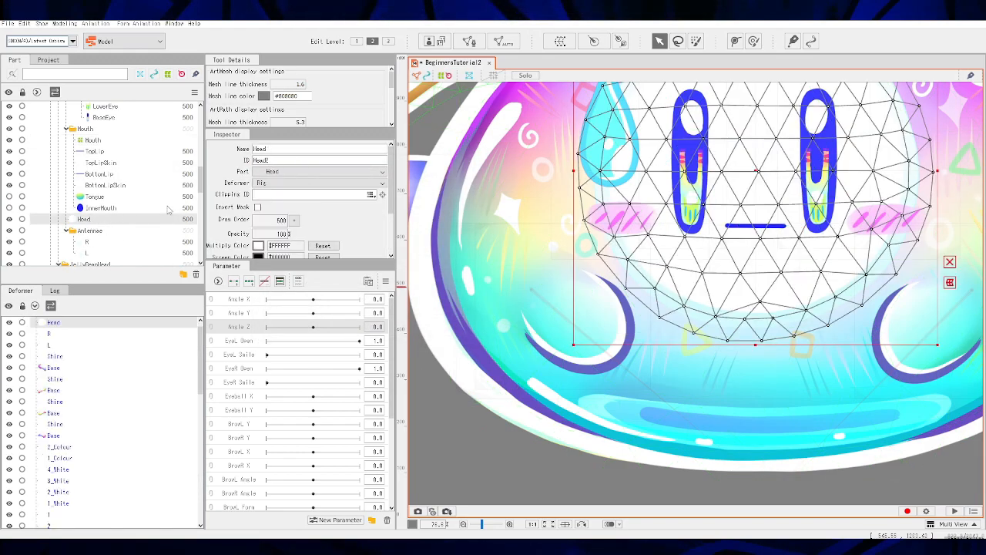
pyautogui.click(560, 42)
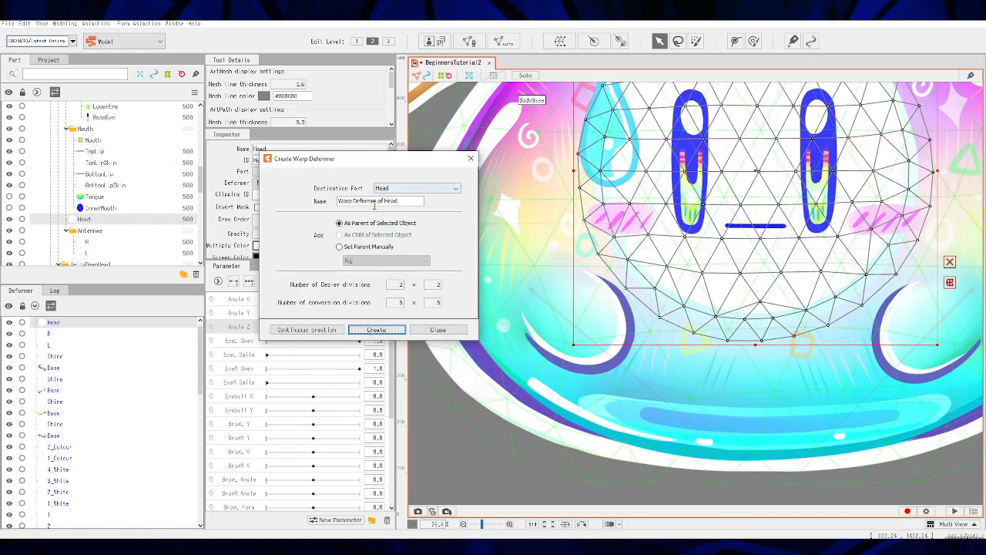
pyautogui.moveTo(386, 201); pyautogui.dragTo(282, 201)
pyautogui.press('BackSpace')
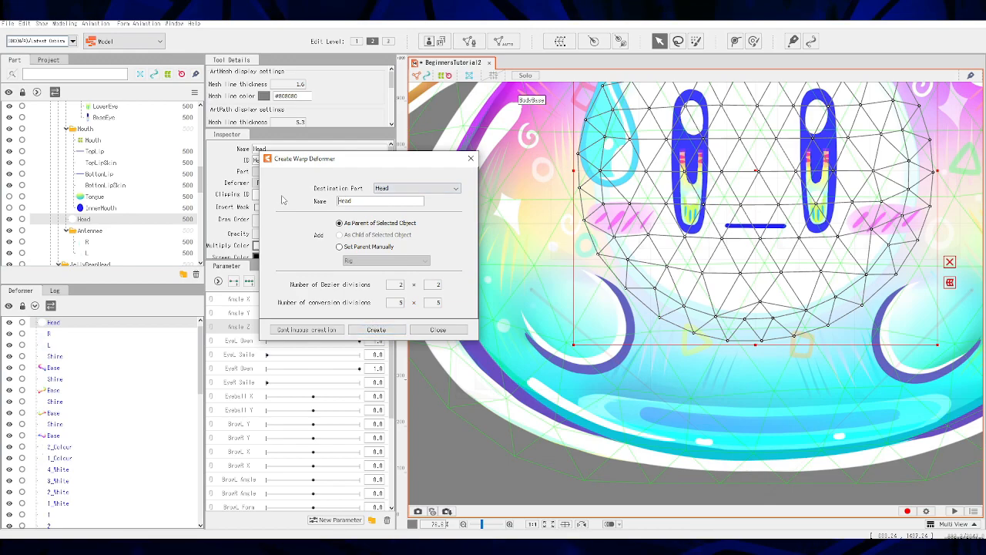
pyautogui.click(369, 330)
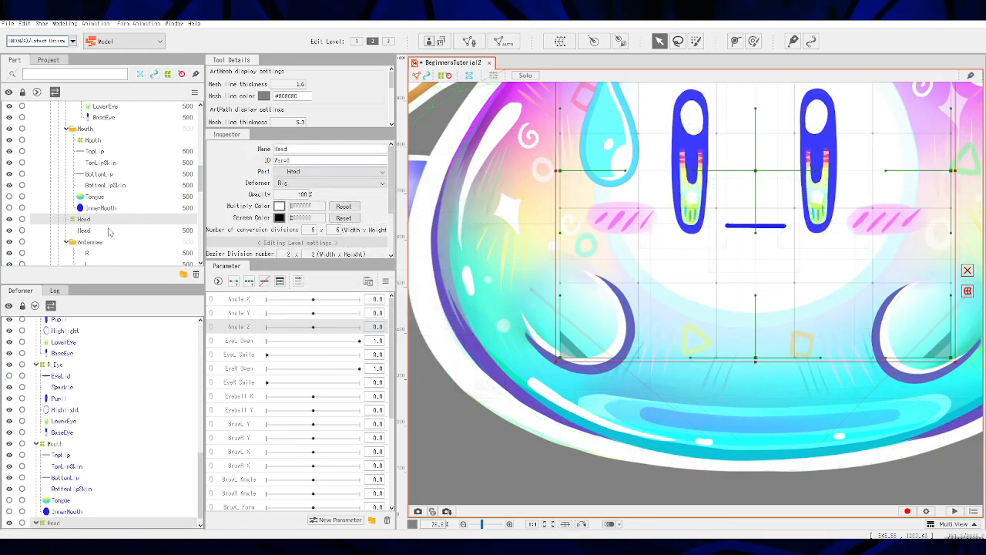
# Create a warp deformer named Antennae as the parent of the R and L art meshes in the Antennae part
pyautogui.scroll(-3, 110, 231)
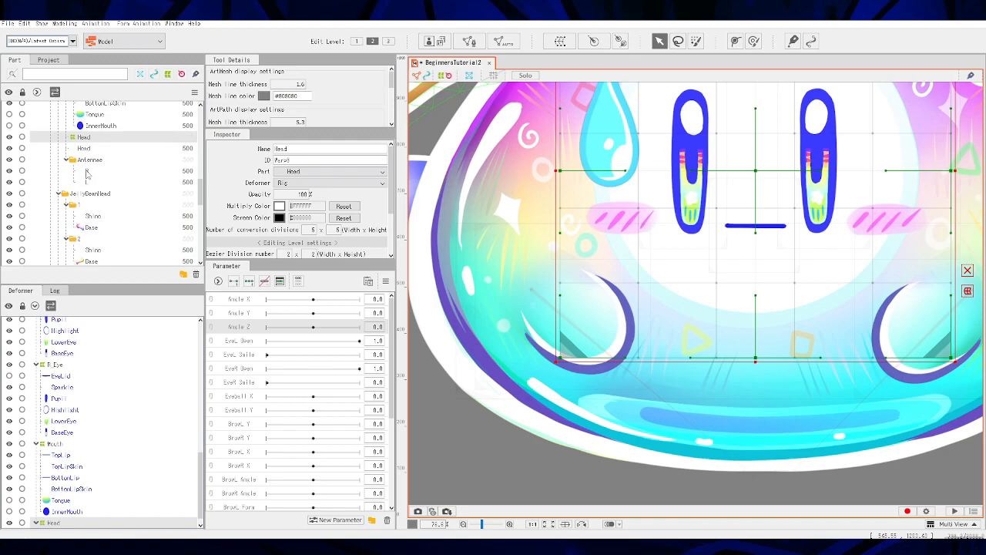
pyautogui.click(86, 173)
pyautogui.keyDown('shift'); pyautogui.click(90, 183); pyautogui.keyUp('shift')
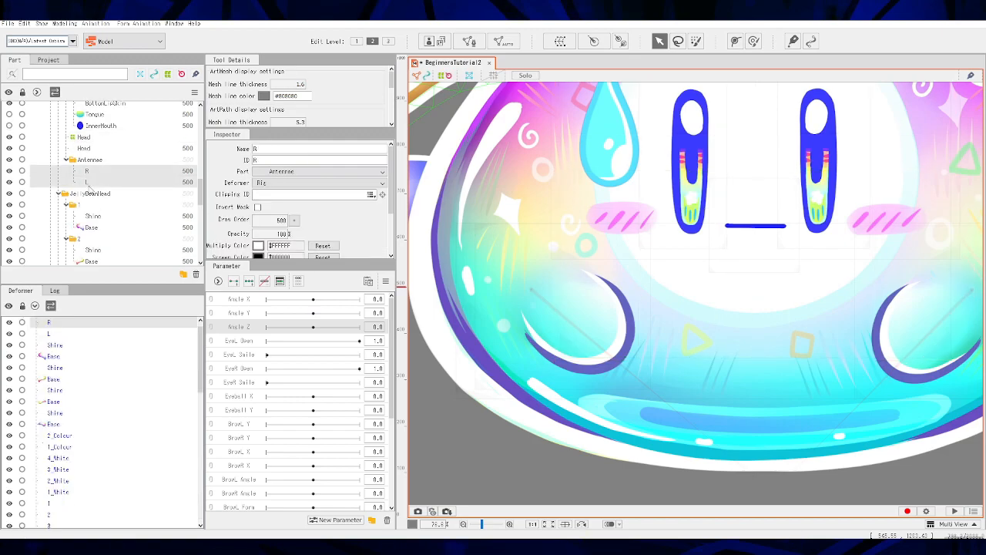
pyautogui.click(559, 42)
pyautogui.moveTo(409, 200); pyautogui.dragTo(324, 199)
pyautogui.click(378, 200)
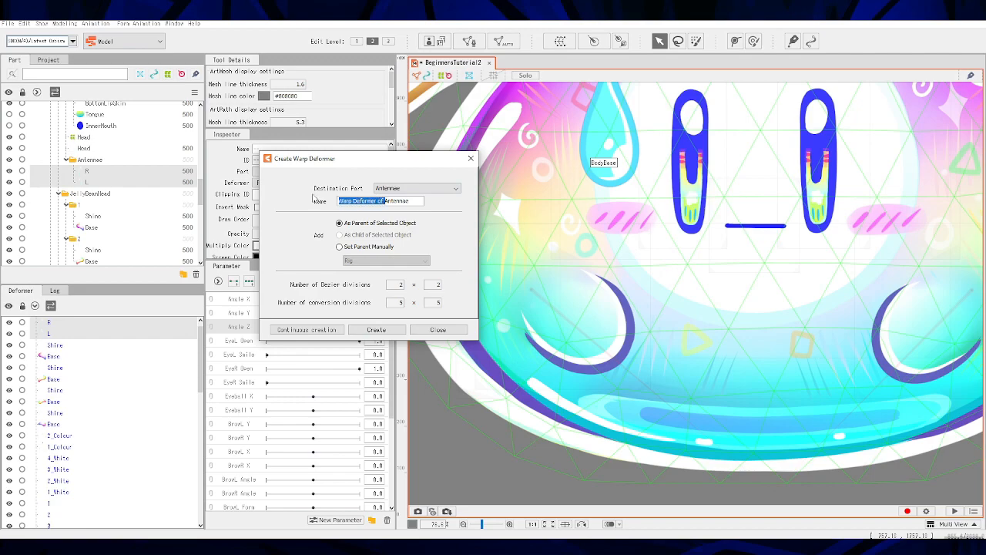
pyautogui.press('BackSpace')
pyautogui.click(376, 329)
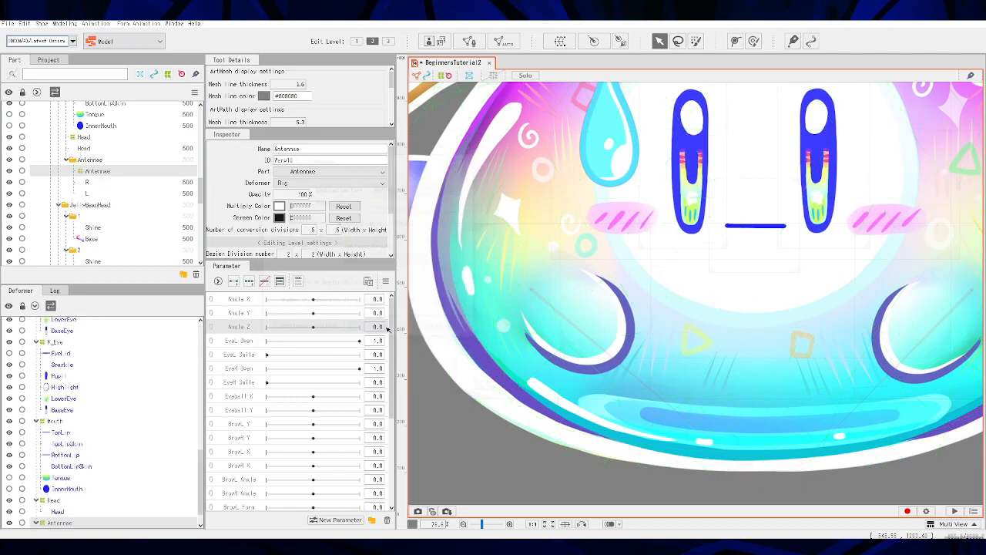
# Create a warp deformer named 1 as the parent of the Shine and Base art meshes in JellyBeanHead part 1
pyautogui.scroll(-1, 107, 208)
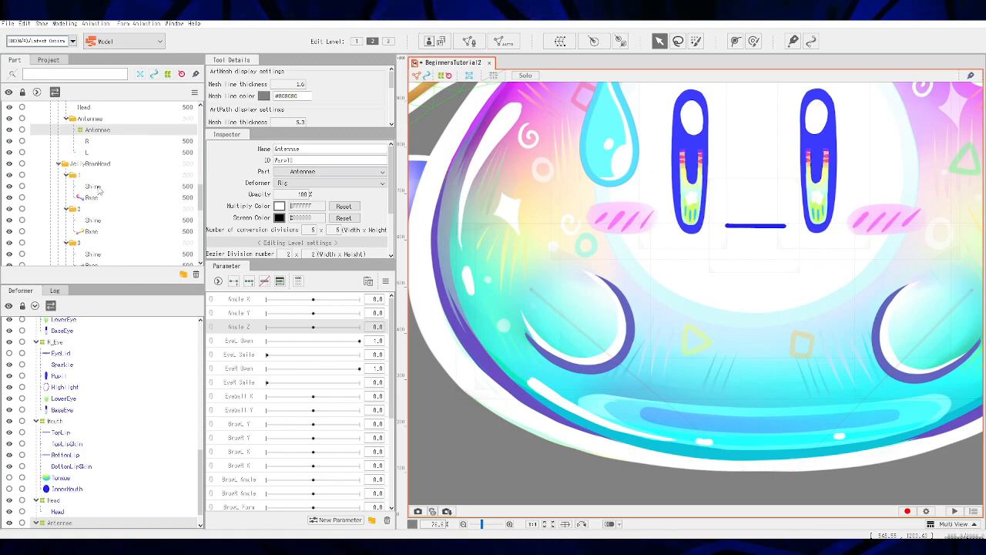
pyautogui.click(93, 186)
pyautogui.keyDown('ctrl'); pyautogui.click(92, 197); pyautogui.keyUp('ctrl')
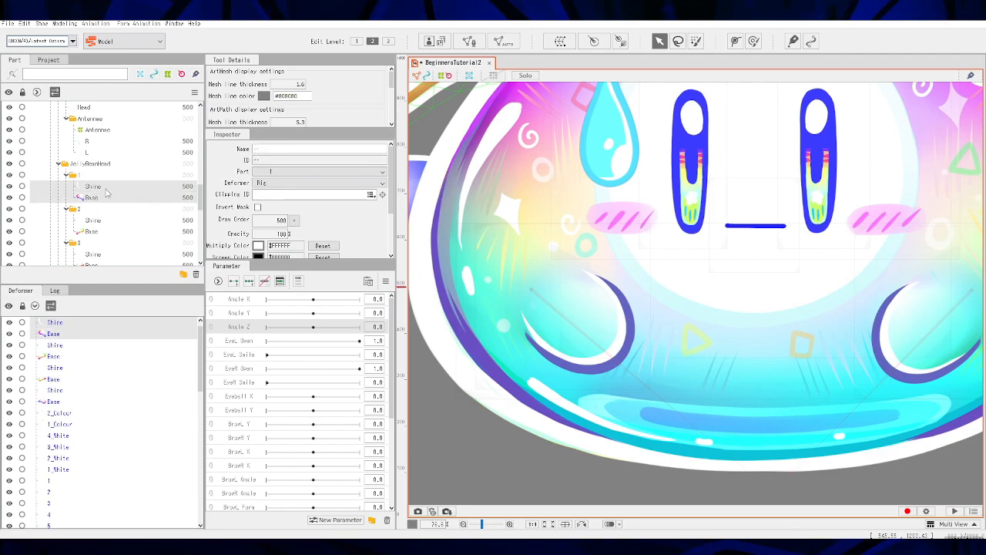
pyautogui.click(561, 41)
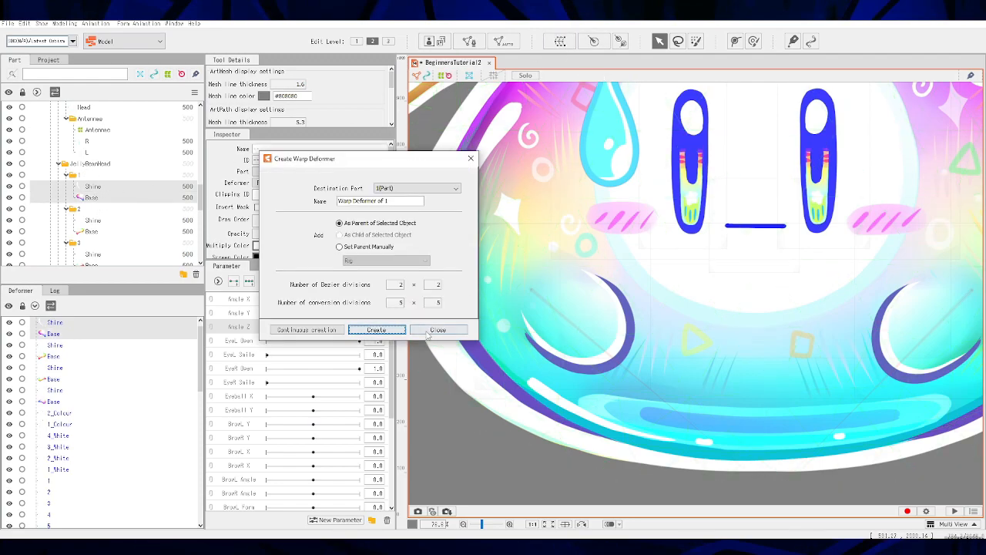
pyautogui.moveTo(388, 201); pyautogui.dragTo(335, 201)
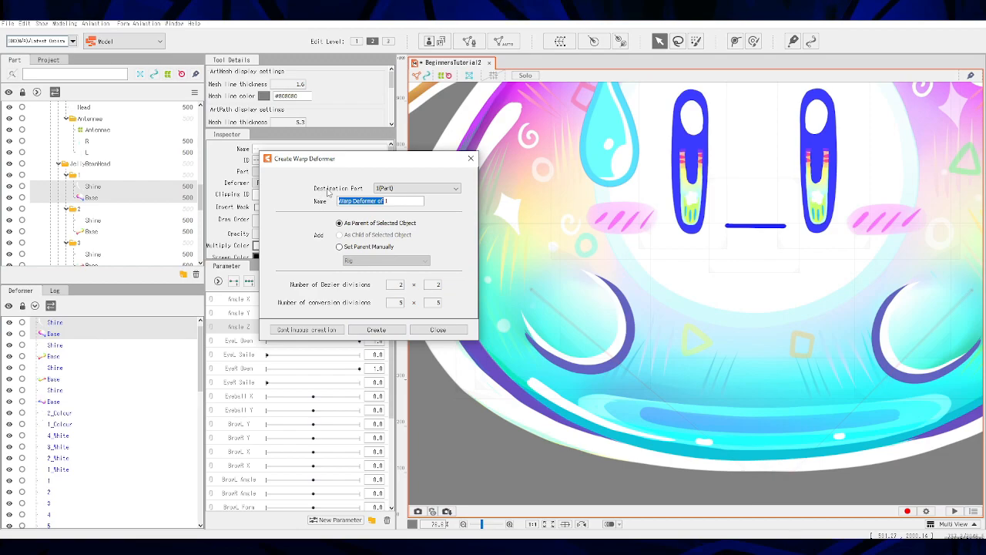
pyautogui.press('BackSpace')
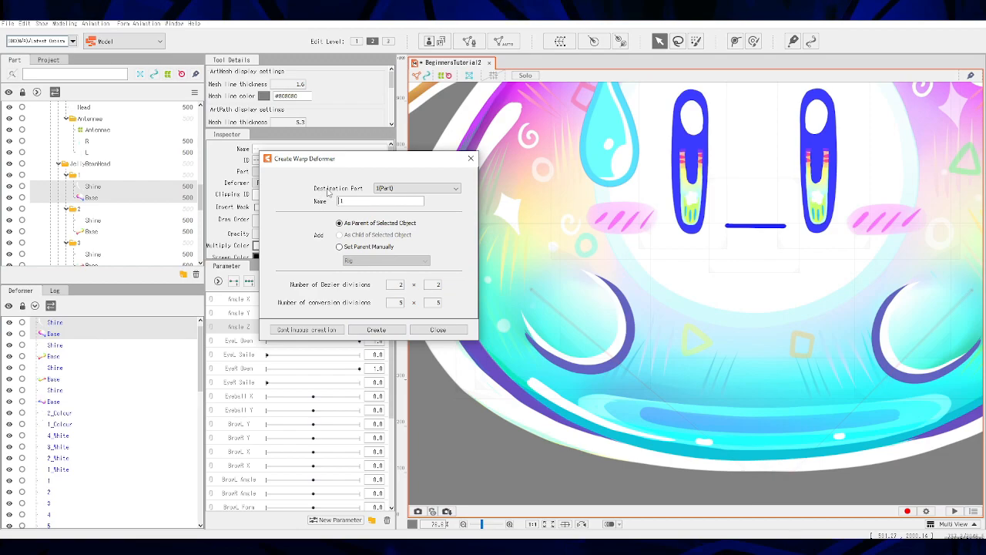
pyautogui.click(376, 329)
# Create a warp deformer named 2 as the parent of the Shine and Base art meshes in JellyBeanHead part 2
pyautogui.scroll(-2, 96, 212)
pyautogui.click(90, 201)
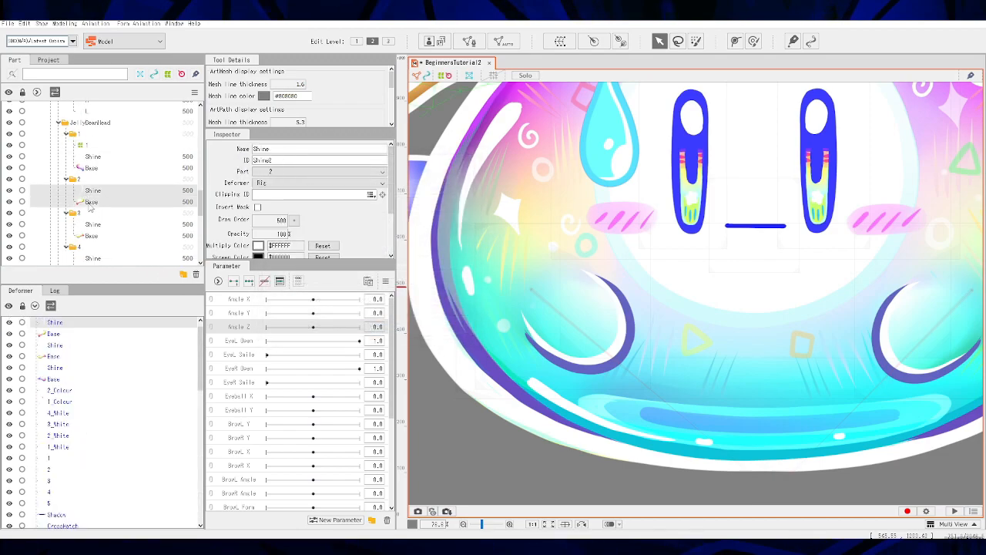
pyautogui.keyDown('shift'); pyautogui.click(93, 191); pyautogui.keyUp('shift')
pyautogui.click(560, 41)
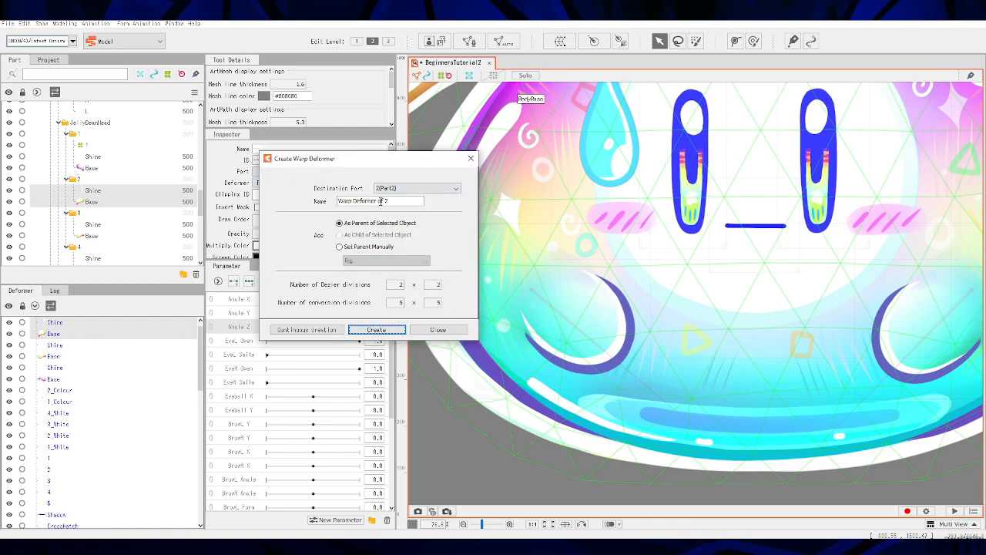
pyautogui.moveTo(383, 200); pyautogui.dragTo(333, 197)
pyautogui.press('BackSpace')
pyautogui.click(376, 329)
# Create a warp deformer named 3 as the parent of the Shine and Base art meshes in JellyBeanHead part 3
pyautogui.click(89, 237)
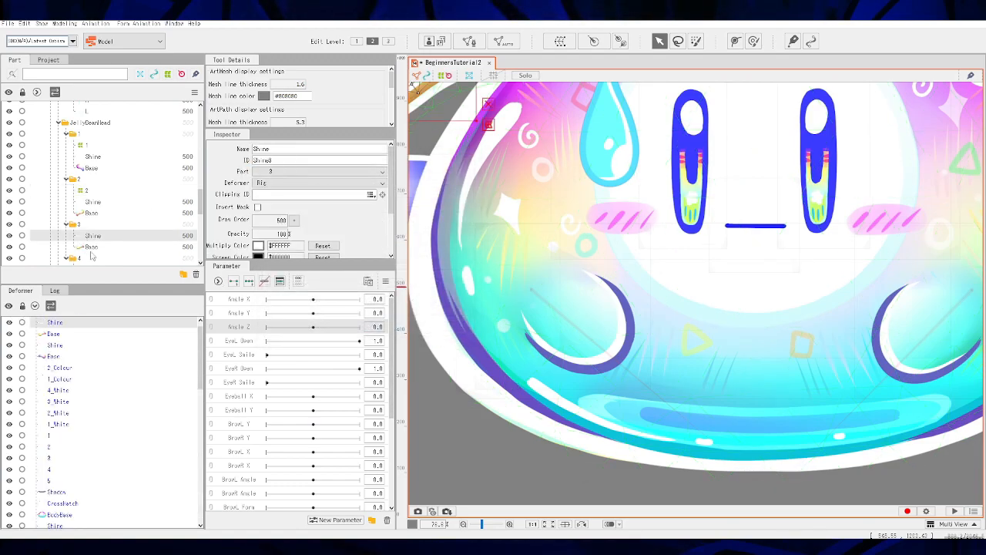
pyautogui.keyDown('shift'); pyautogui.click(92, 248); pyautogui.keyUp('shift')
pyautogui.click(567, 47)
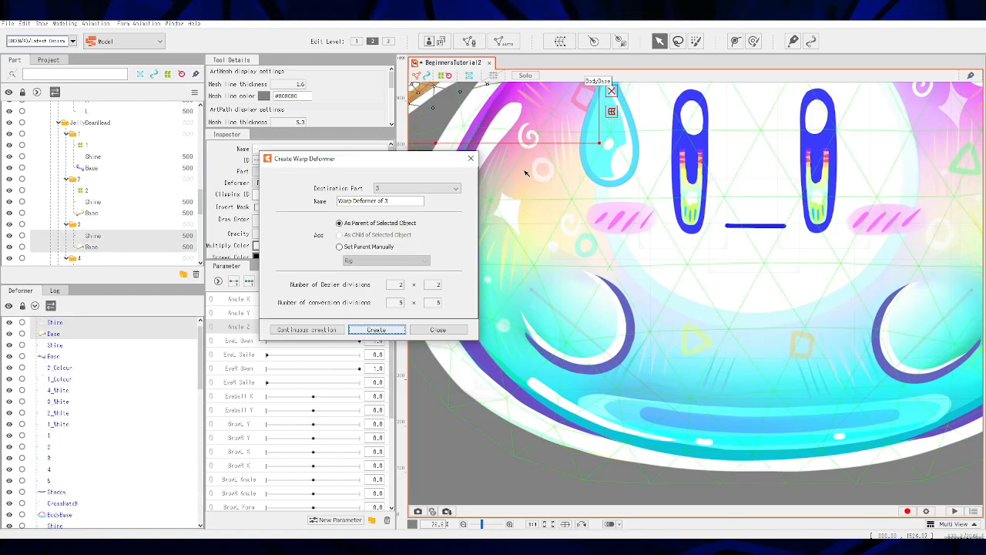
pyautogui.moveTo(385, 202); pyautogui.dragTo(290, 202)
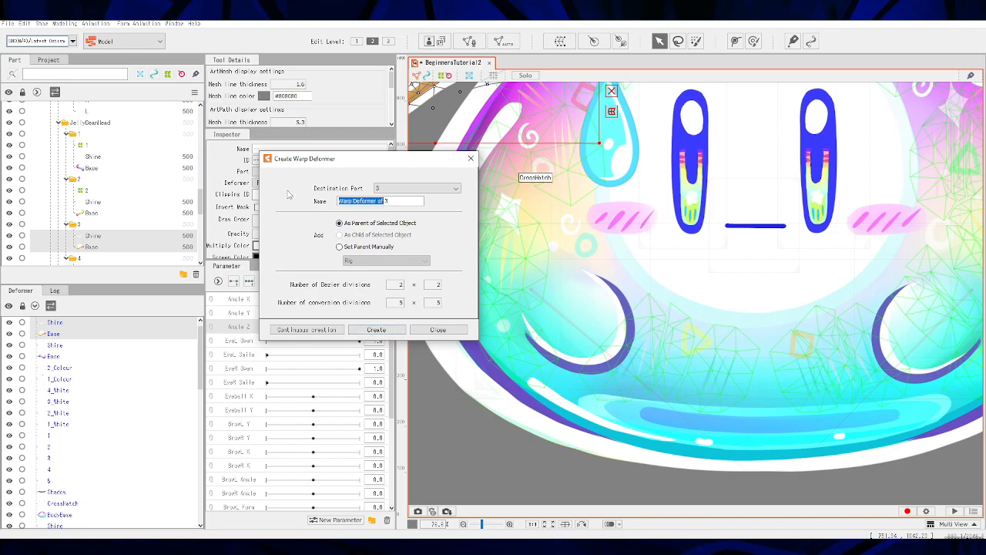
pyautogui.press('BackSpace')
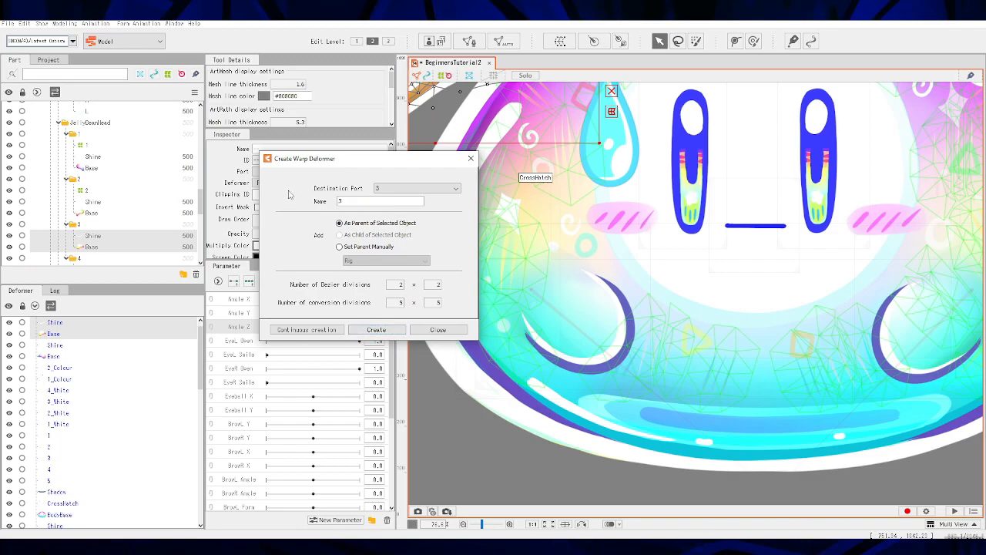
pyautogui.click(376, 329)
# Create a warp deformer named 4 as the parent of the Shine and Base art meshes in JellyBeanHead part 4
pyautogui.scroll(-1, 100, 193)
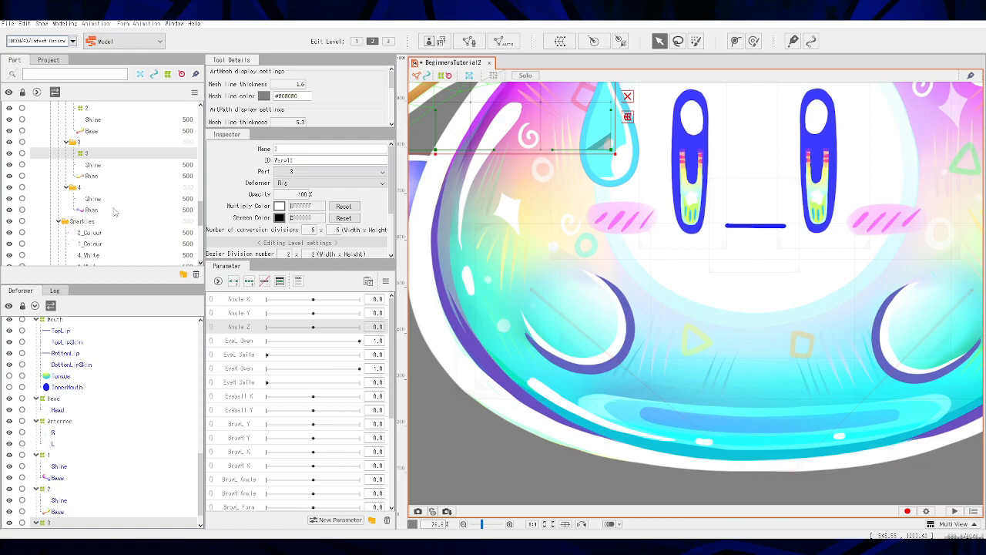
pyautogui.click(93, 199)
pyautogui.keyDown('ctrl'); pyautogui.click(93, 210); pyautogui.keyUp('ctrl')
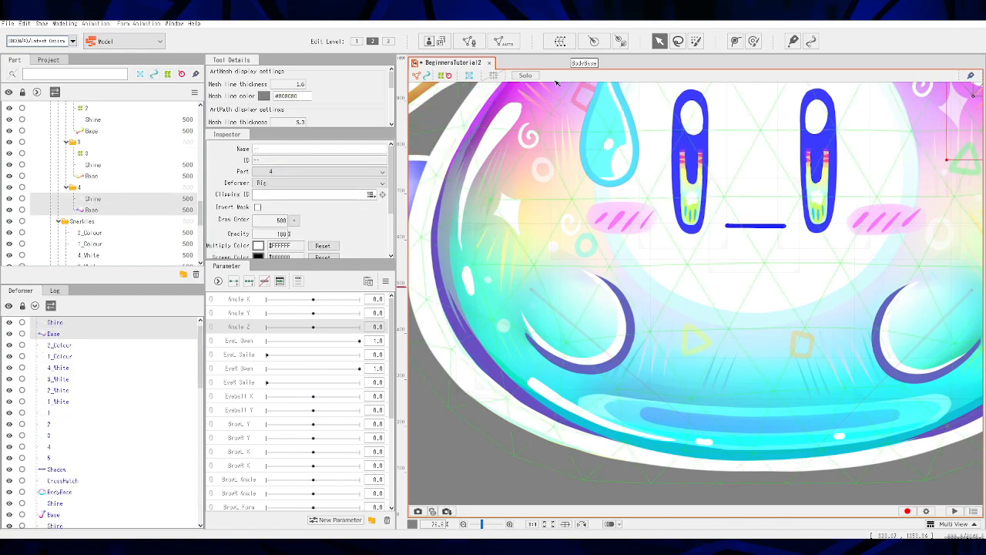
pyautogui.click(560, 41)
pyautogui.moveTo(383, 198); pyautogui.dragTo(292, 192)
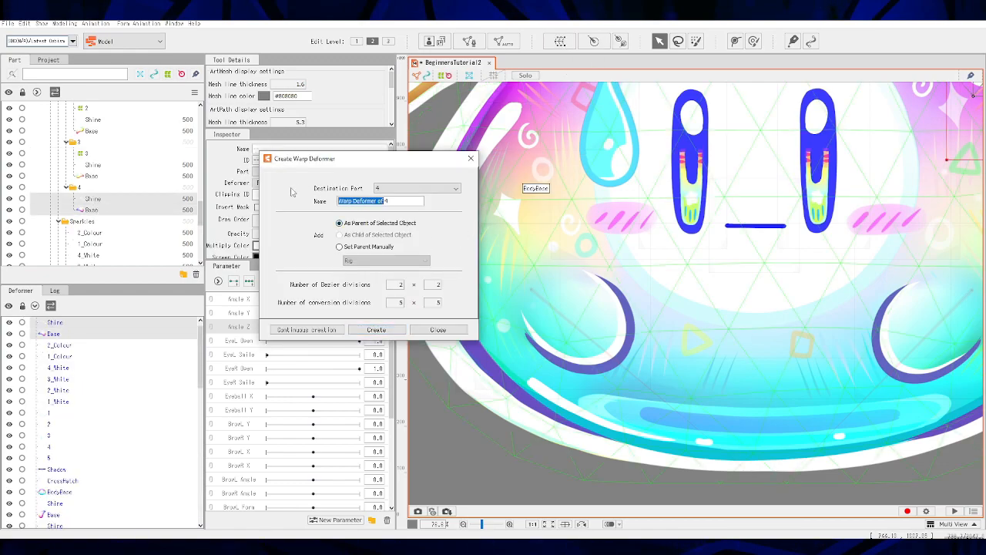
pyautogui.press('BackSpace')
pyautogui.click(400, 330)
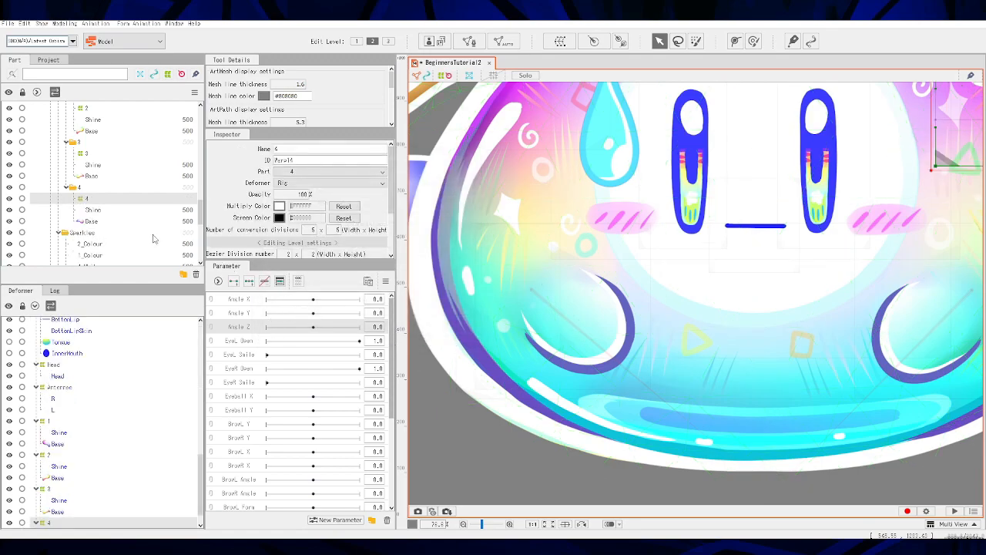
# Create a warp deformer named Sparkles as the parent of all the Colour and White art meshes in the Sparkles part
pyautogui.scroll(-2, 121, 229)
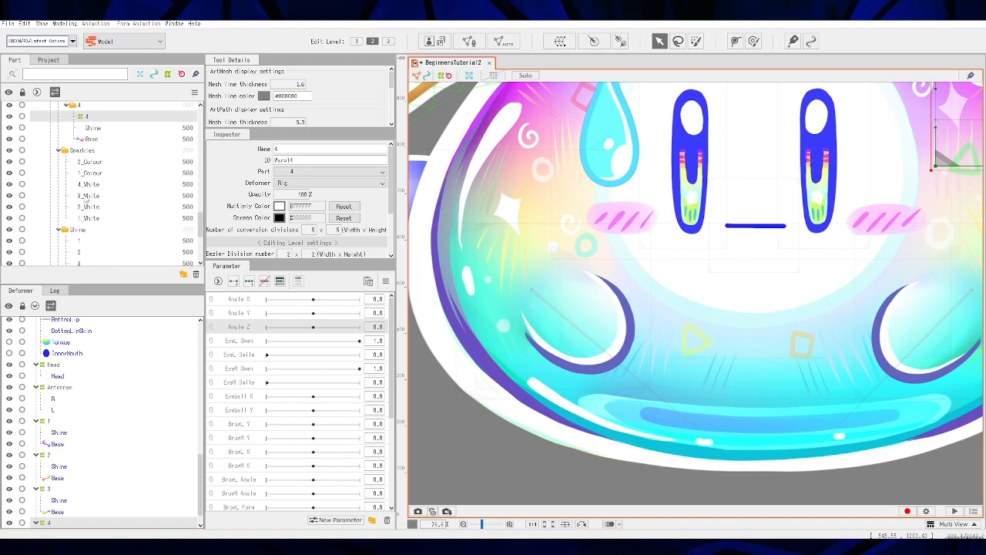
pyautogui.click(90, 162)
pyautogui.keyDown('shift'); pyautogui.click(90, 219); pyautogui.keyUp('shift')
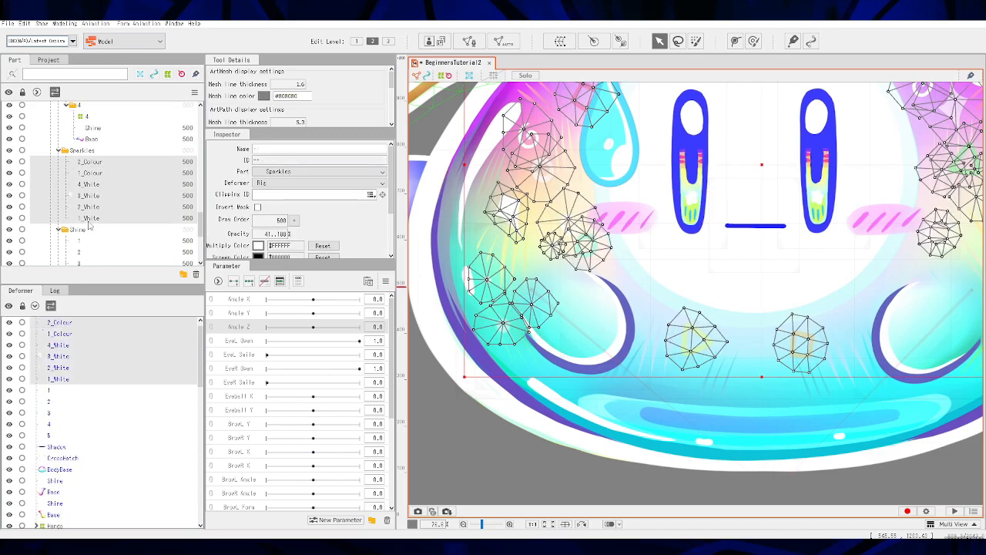
pyautogui.click(560, 41)
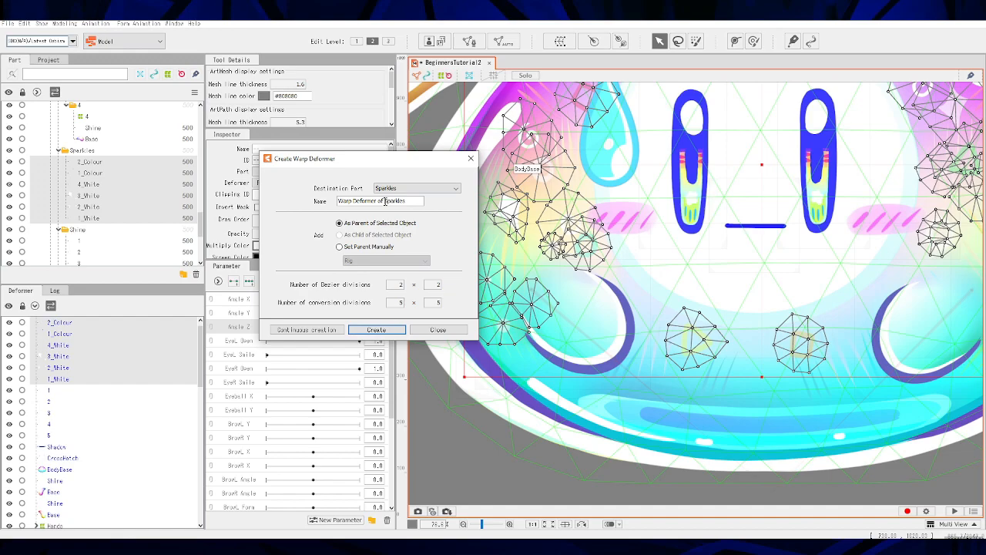
pyautogui.moveTo(385, 201); pyautogui.dragTo(299, 203)
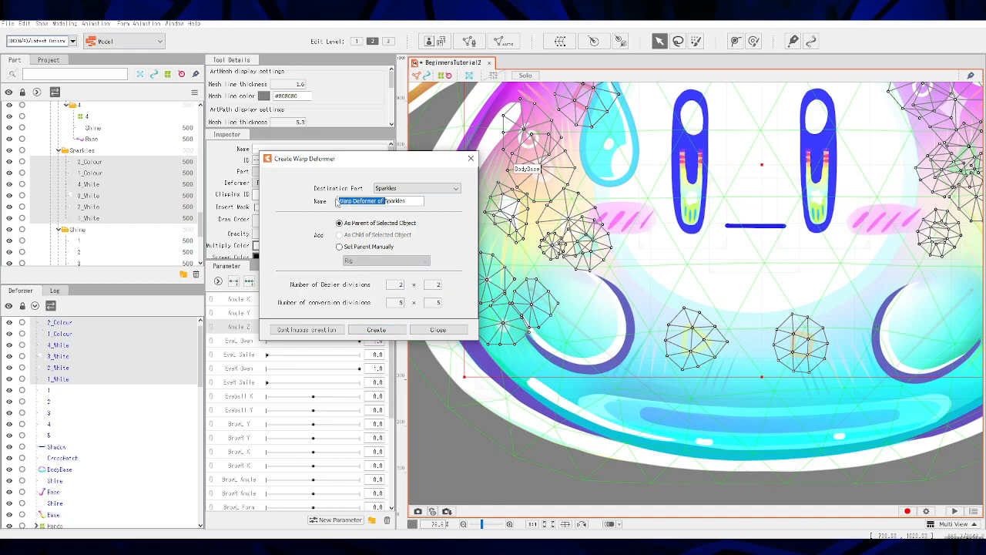
pyautogui.press('BackSpace')
pyautogui.click(375, 330)
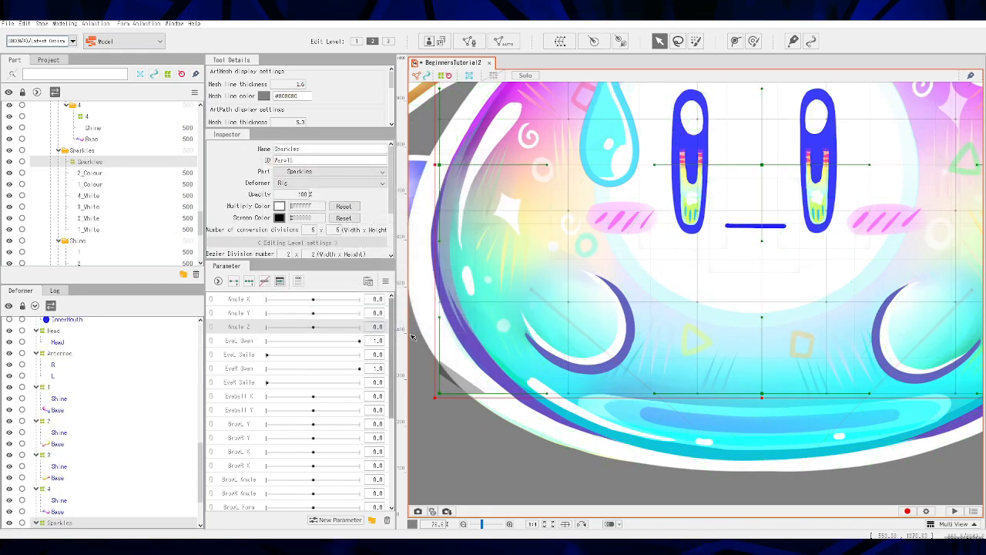
# Create a warp deformer named Shine as the parent of art meshes 1 to 5 in the Shine part
pyautogui.scroll(-2, 77, 192)
pyautogui.click(78, 171)
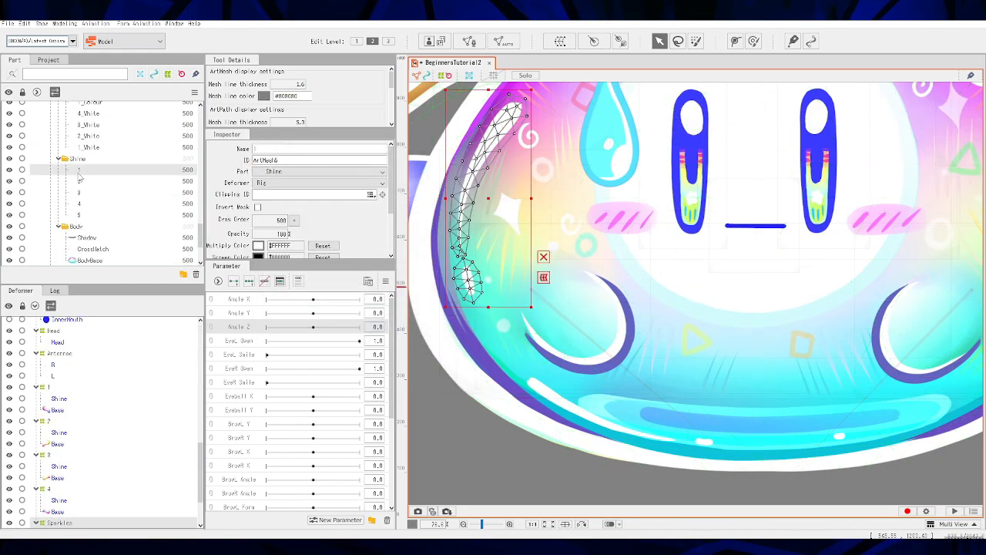
pyautogui.keyDown('shift'); pyautogui.click(86, 216); pyautogui.keyUp('shift')
pyautogui.click(560, 41)
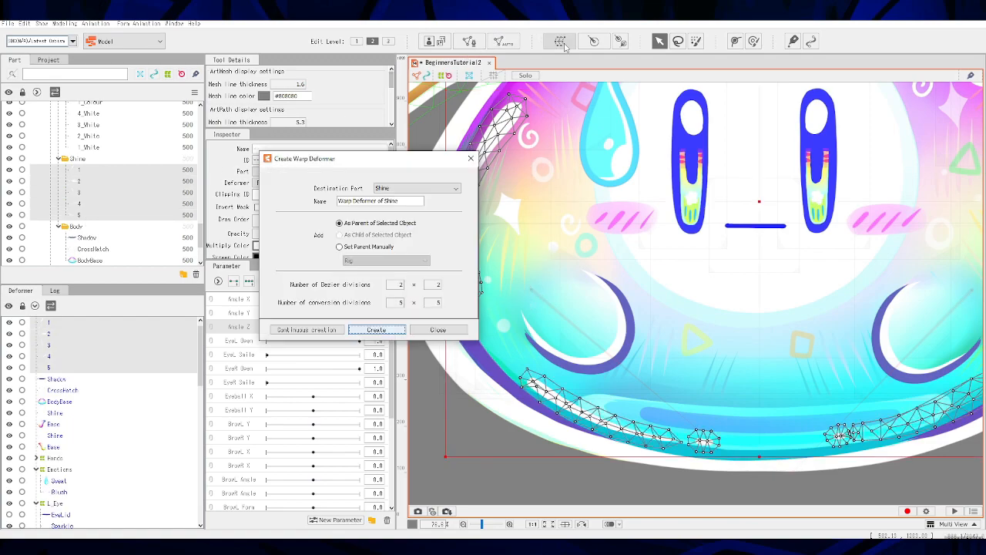
pyautogui.moveTo(384, 200); pyautogui.dragTo(298, 195)
pyautogui.press('BackSpace')
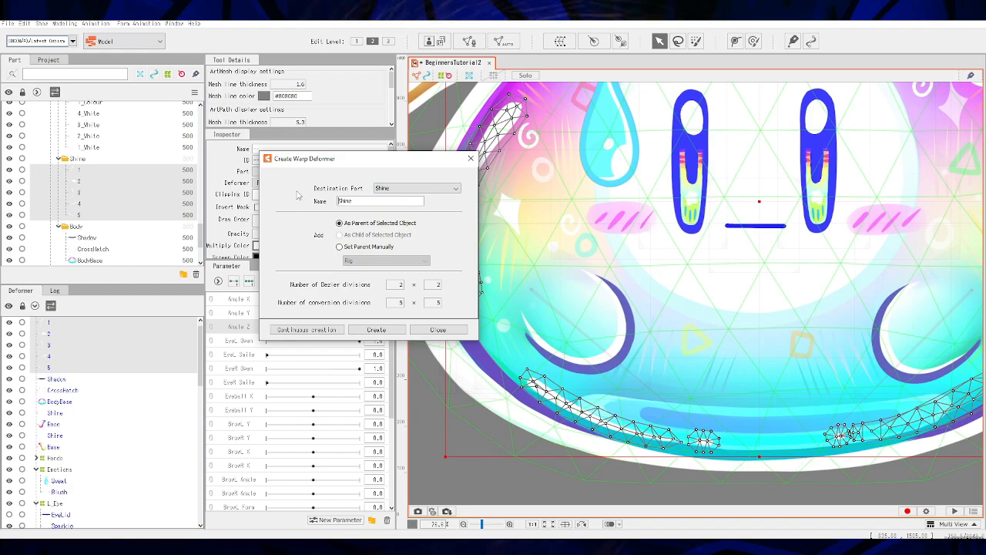
pyautogui.click(376, 329)
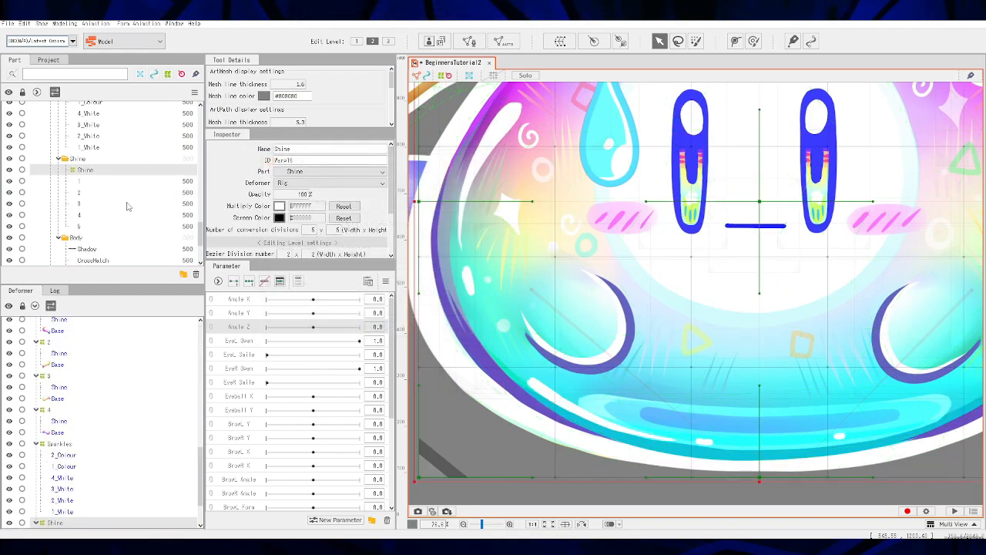
# Create a warp deformer named Body as the parent of the Shadow, CrossHatch and BodyBase art meshes
pyautogui.scroll(-2, 126, 209)
pyautogui.click(87, 167)
pyautogui.keyDown('shift'); pyautogui.click(92, 189); pyautogui.keyUp('shift')
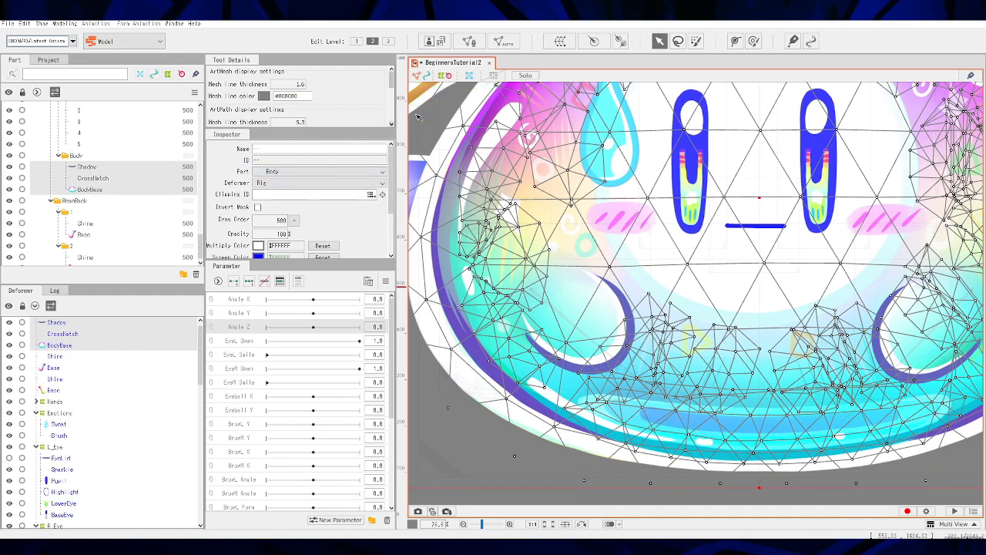
pyautogui.click(560, 41)
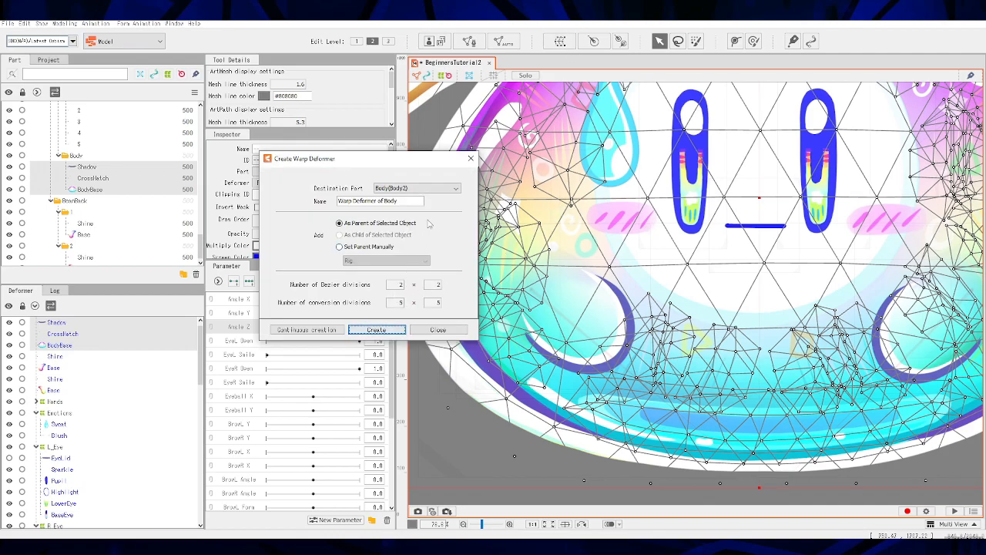
pyautogui.moveTo(378, 200); pyautogui.dragTo(266, 200)
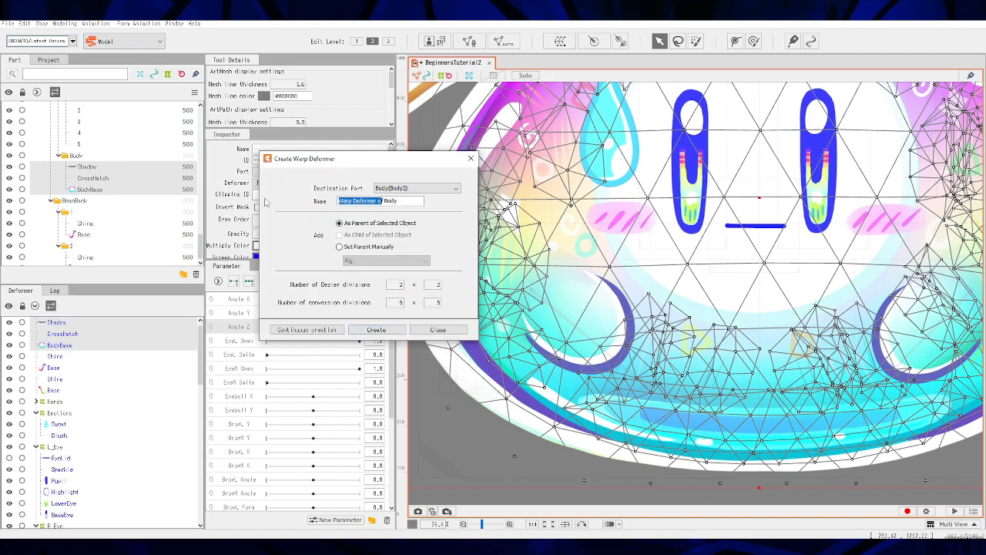
pyautogui.write('F')
pyautogui.click(376, 329)
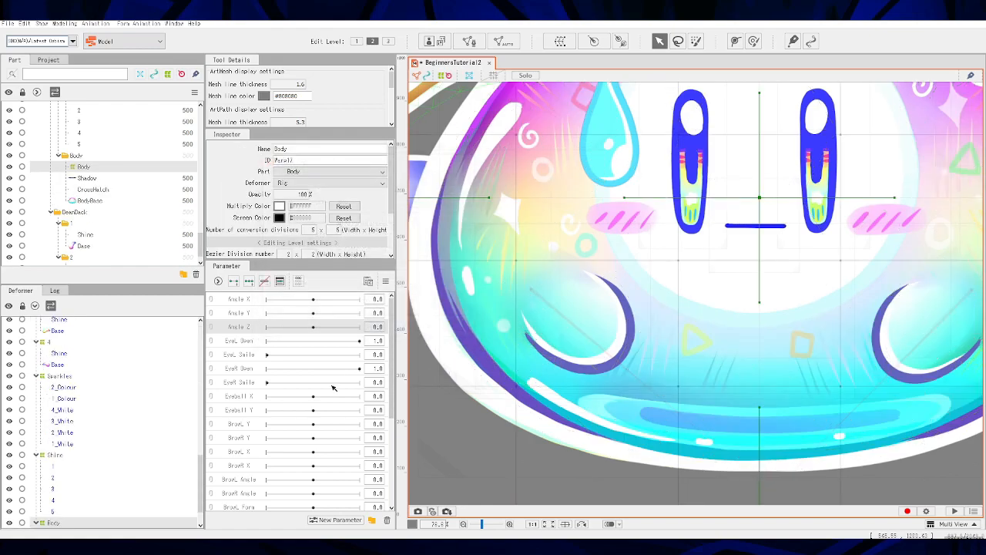
# Create a warp deformer named 1 as the parent of the Shine and Base art meshes in BeanBack part 1
pyautogui.scroll(-1, 80, 227)
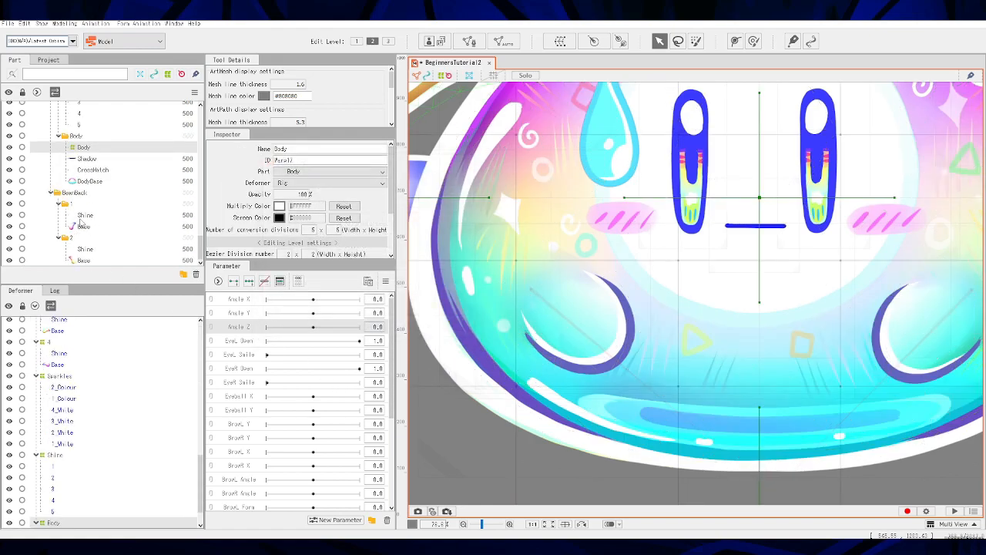
pyautogui.click(83, 216)
pyautogui.keyDown('shift'); pyautogui.click(86, 234); pyautogui.keyUp('shift')
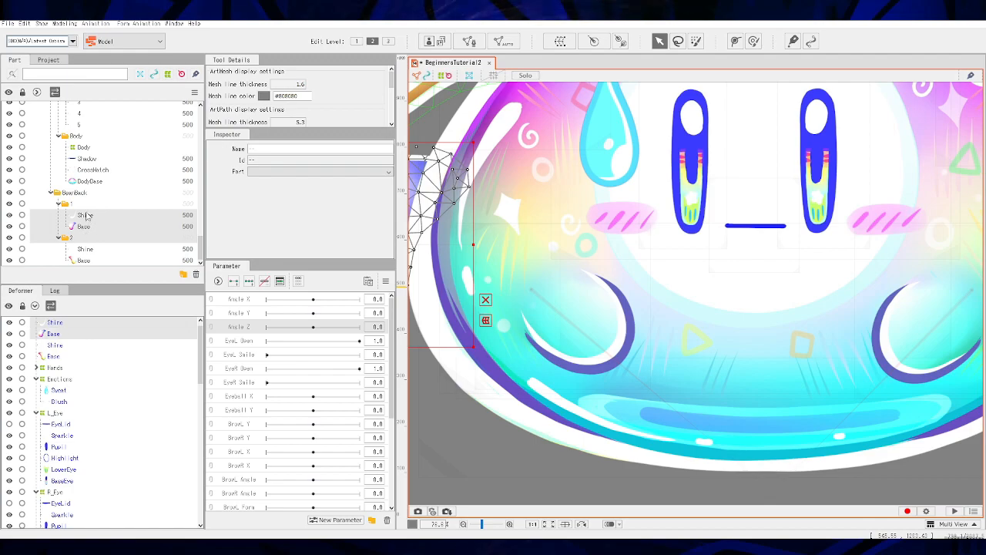
pyautogui.click(87, 216)
pyautogui.keyDown('shift'); pyautogui.click(87, 226); pyautogui.keyUp('shift')
pyautogui.click(560, 41)
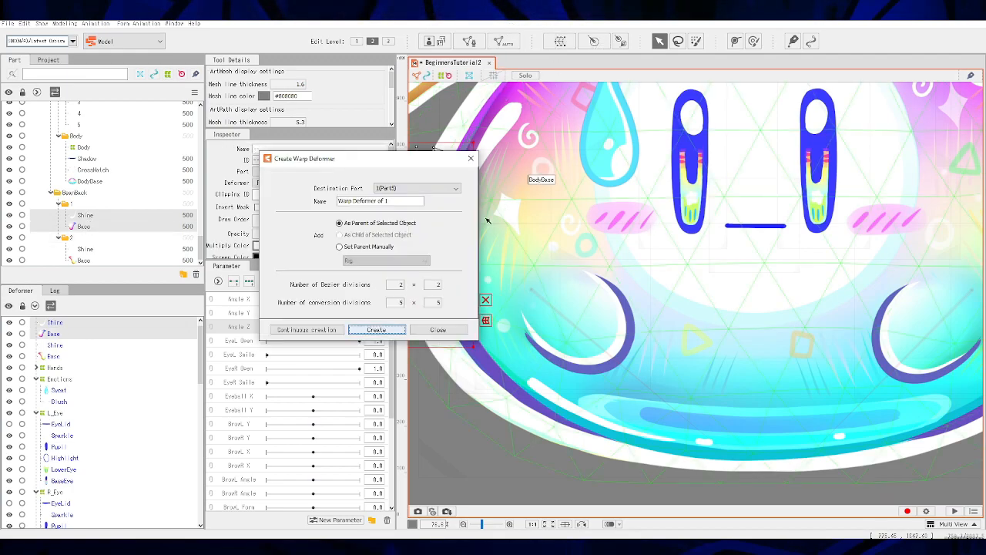
pyautogui.moveTo(383, 201); pyautogui.dragTo(333, 201)
pyautogui.press('BackSpace')
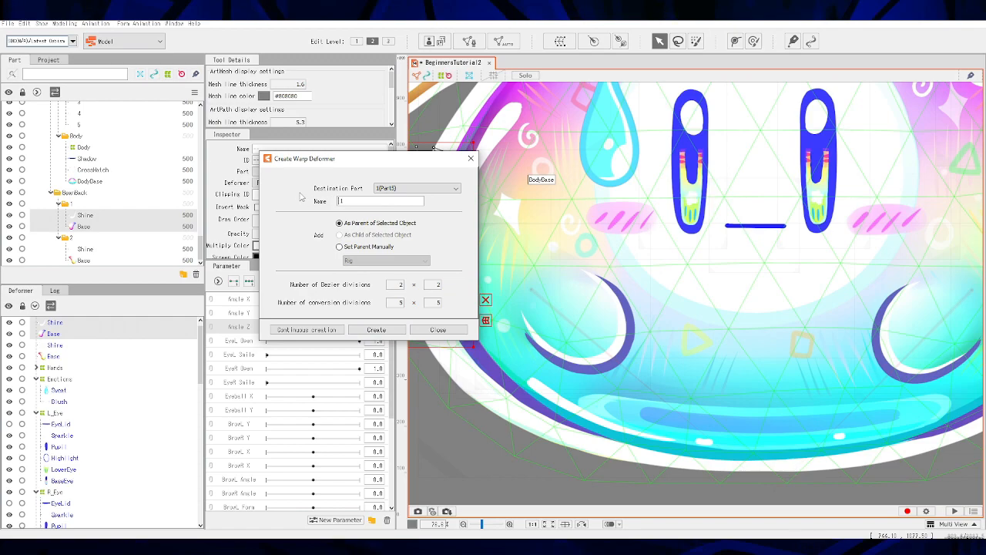
pyautogui.click(377, 329)
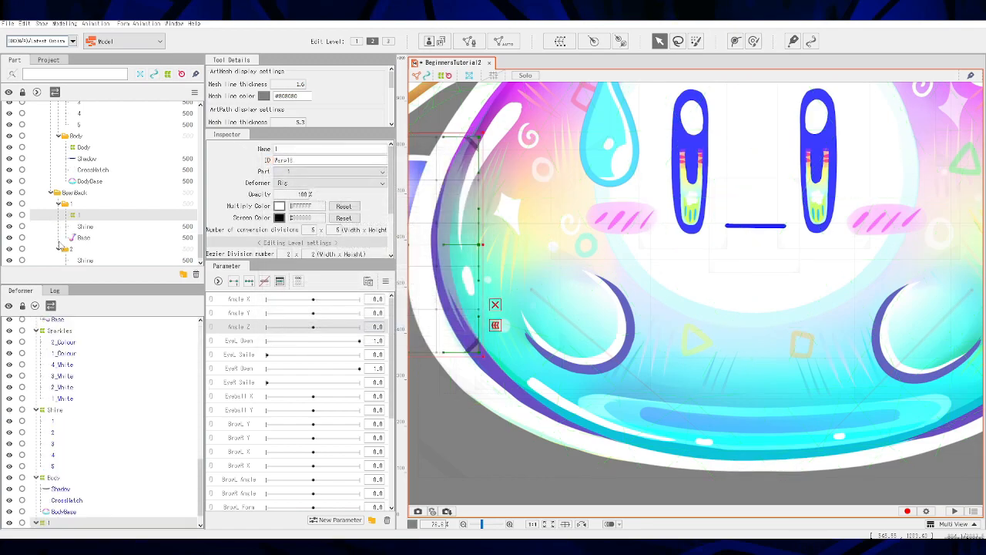
# Create a warp deformer named 2 as the parent of the Shine and Base art meshes in BeanBack part 2
pyautogui.click(85, 249)
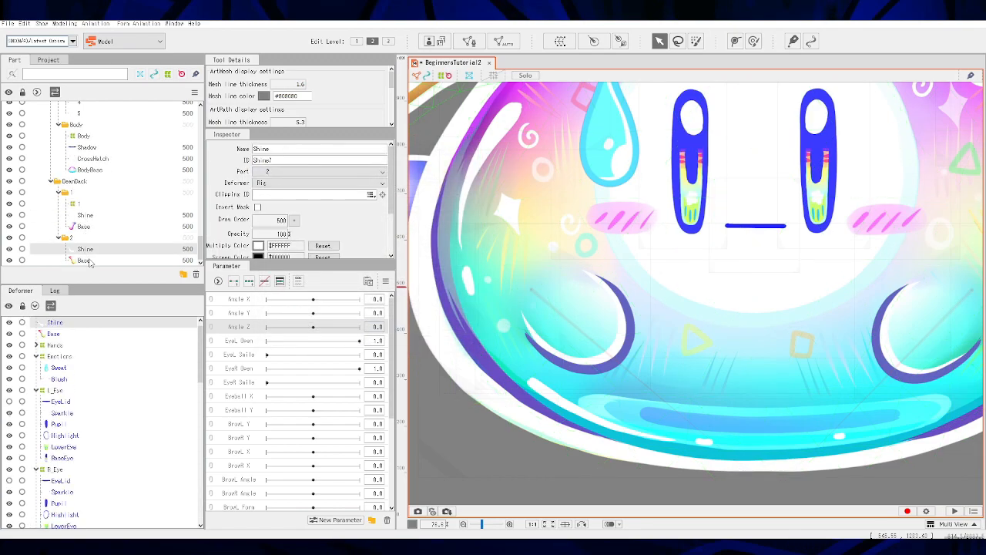
pyautogui.click(560, 40)
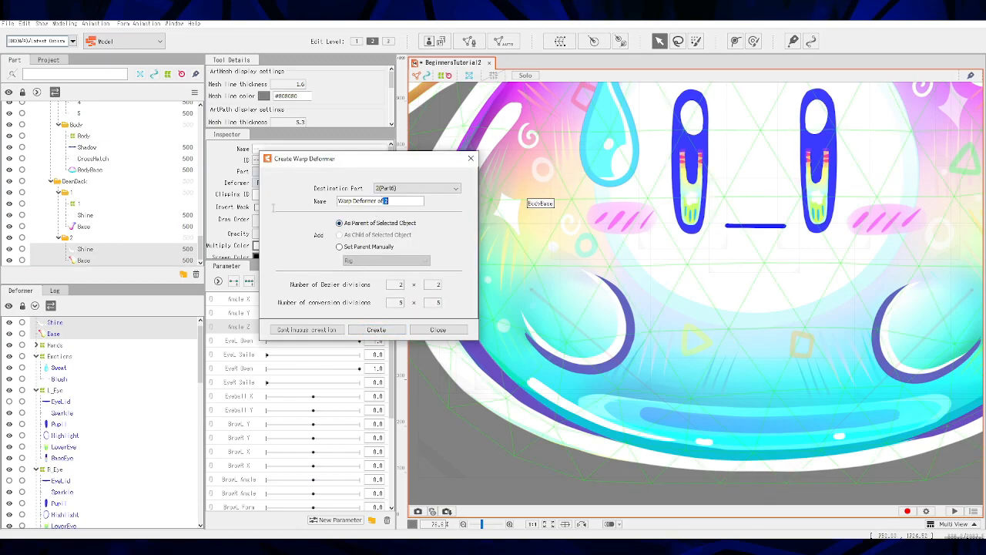
pyautogui.moveTo(385, 200); pyautogui.dragTo(278, 198)
pyautogui.press('BackSpace')
pyautogui.click(377, 330)
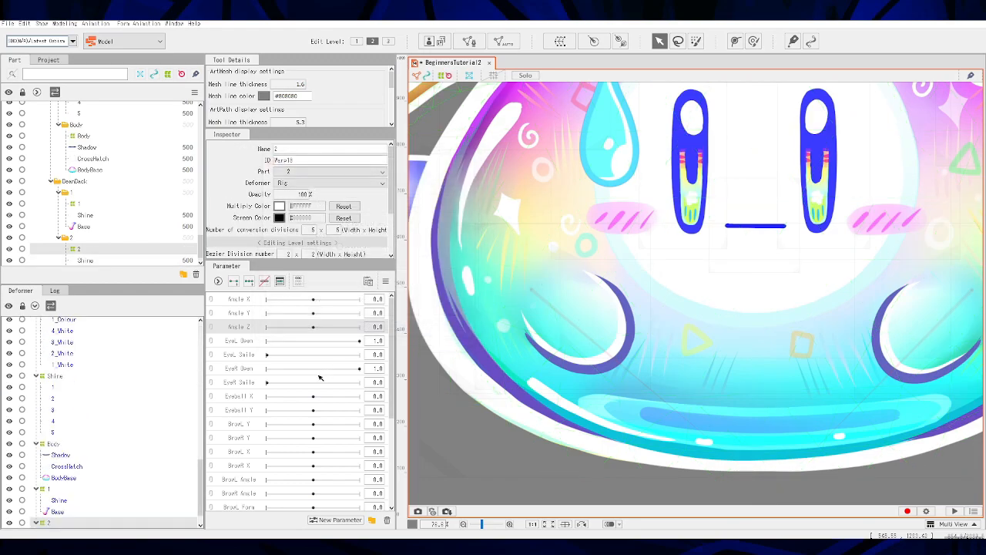
# Collapse the Emotions, L_Eye, R_Eye, Mouth, Head and Antennae deformers in the deformer hierarchy
pyautogui.scroll(8, 110, 373)
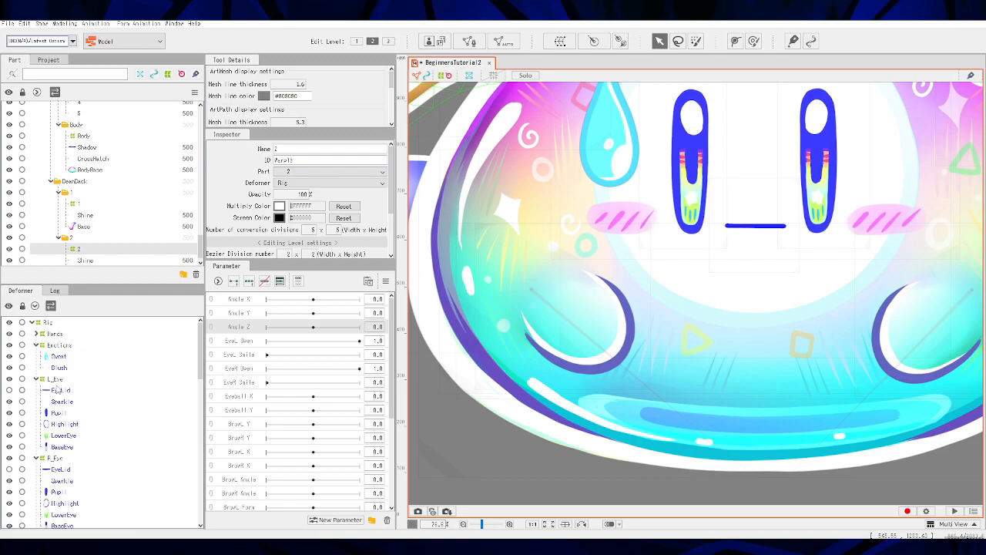
pyautogui.click(36, 345)
pyautogui.click(36, 356)
pyautogui.click(36, 367)
pyautogui.click(36, 378)
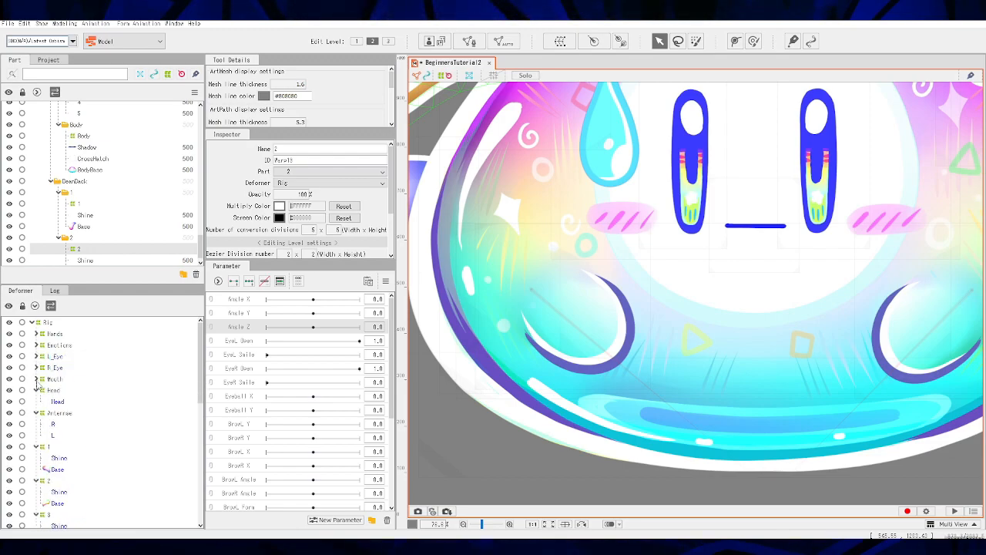
pyautogui.click(43, 390)
pyautogui.click(36, 389)
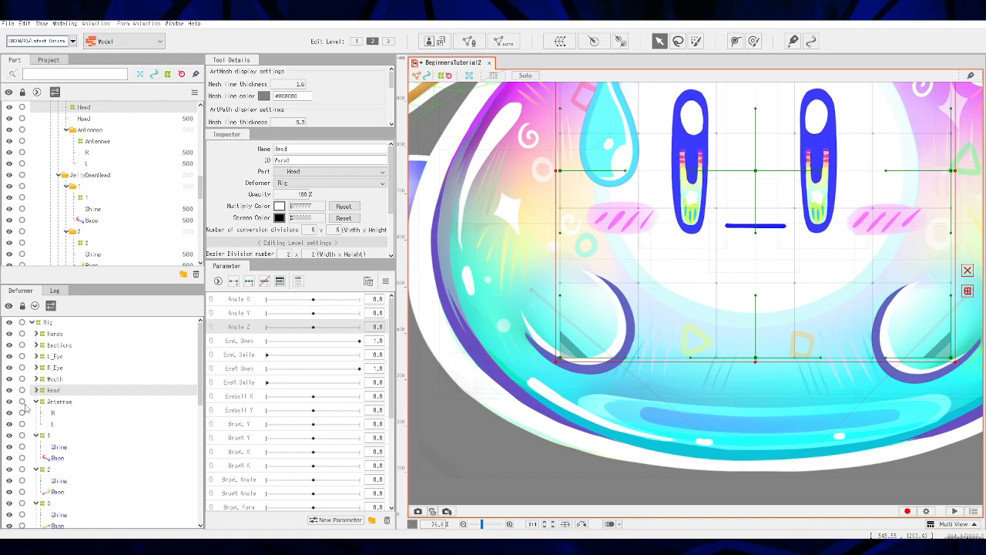
pyautogui.click(37, 403)
pyautogui.click(36, 402)
# Collapse the four head jelly bean deformers, Sparkles, Shine, Body and the two back bean deformers in the hierarchy
pyautogui.click(36, 412)
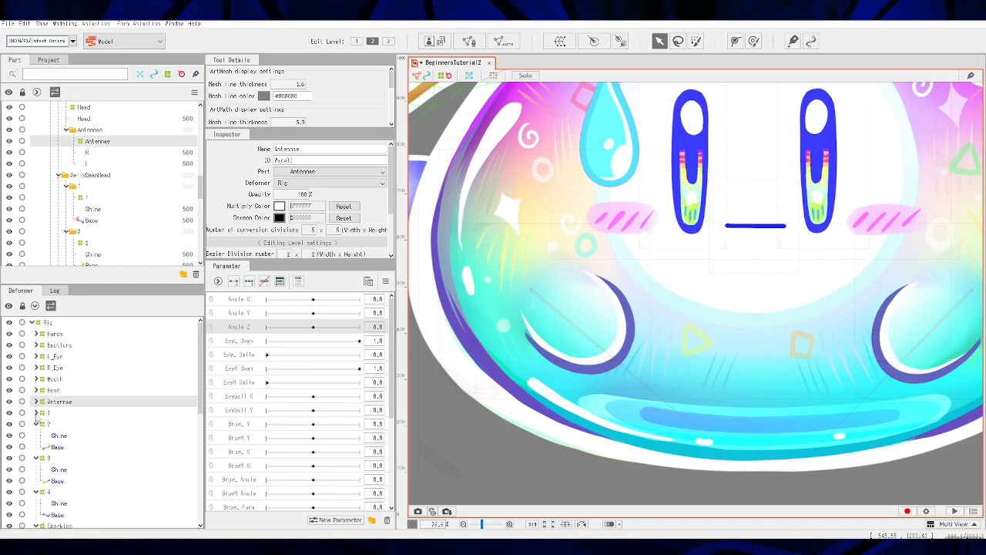
pyautogui.click(36, 424)
pyautogui.click(36, 435)
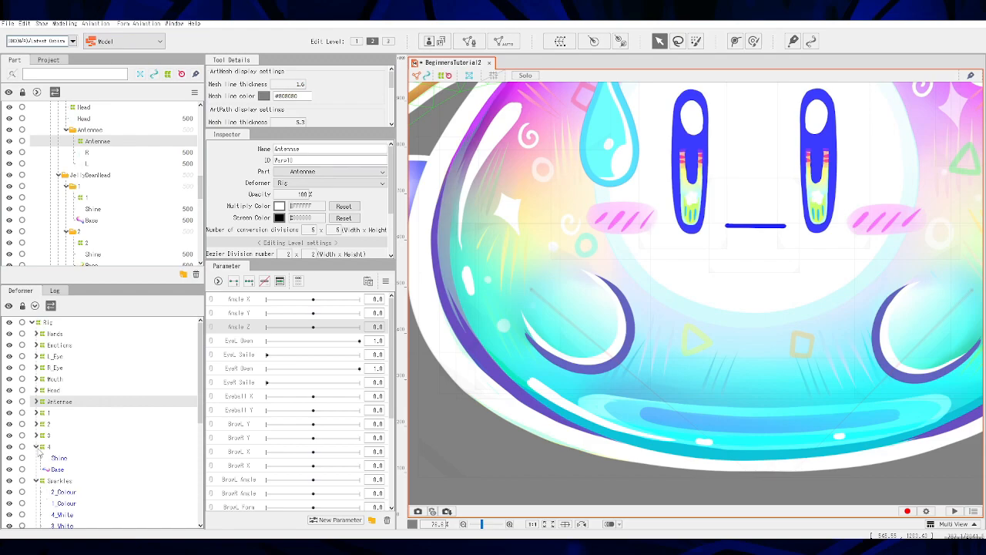
pyautogui.click(41, 457)
pyautogui.click(36, 447)
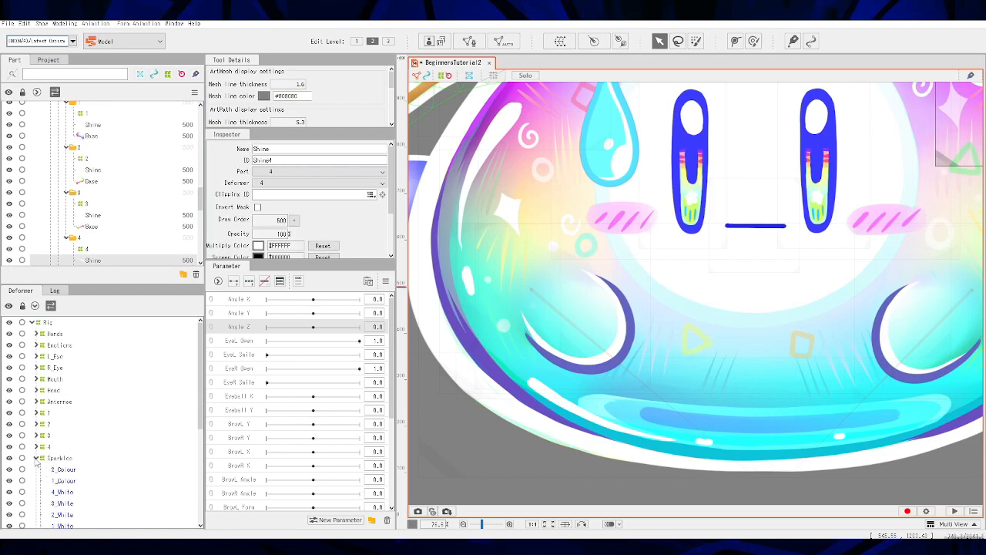
pyautogui.click(37, 459)
pyautogui.click(36, 470)
pyautogui.click(36, 480)
pyautogui.click(36, 492)
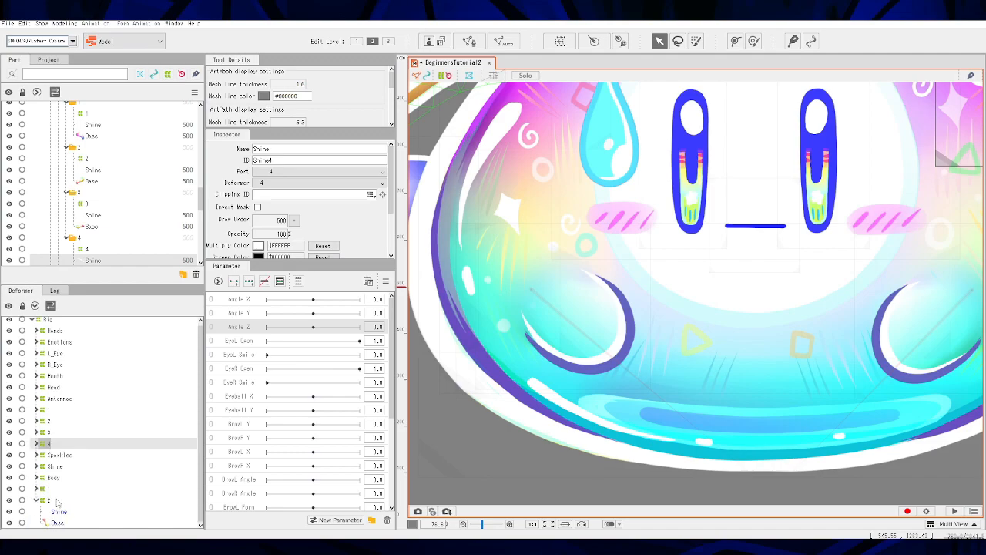
pyautogui.click(36, 503)
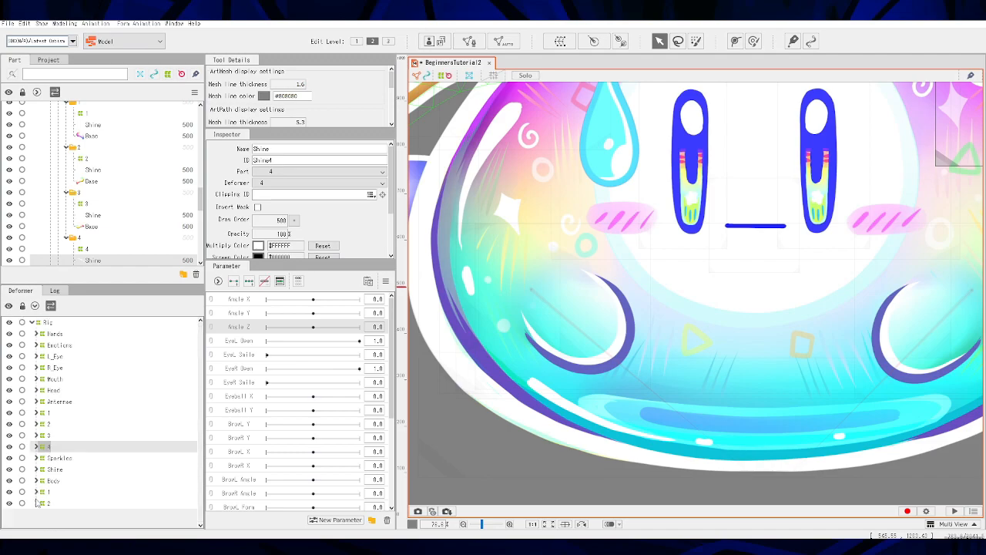
# Create a warp deformer named JellyBeanHead as the parent of head jelly bean deformers 1 to 4, and collapse it
pyautogui.click(46, 414)
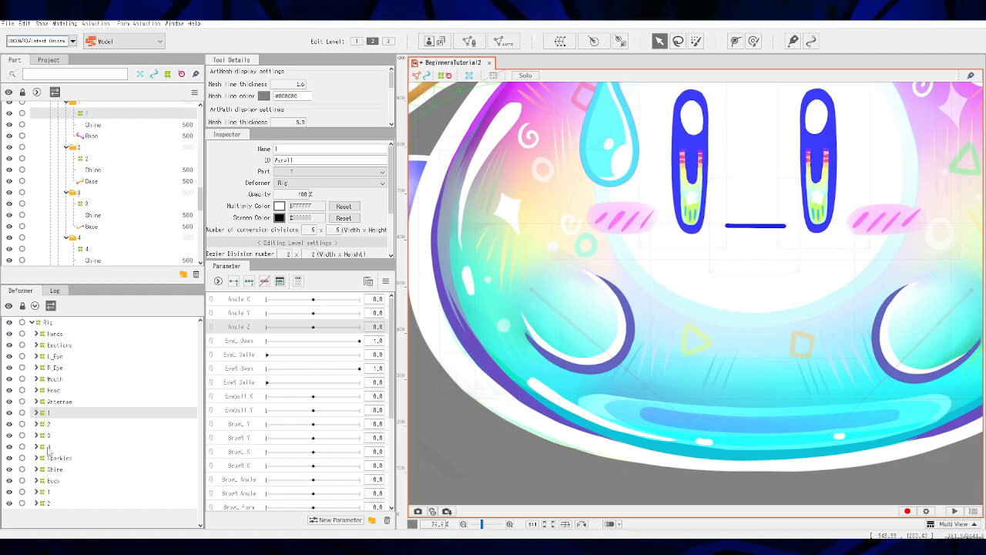
pyautogui.keyDown('shift'); pyautogui.click(46, 447); pyautogui.keyUp('shift')
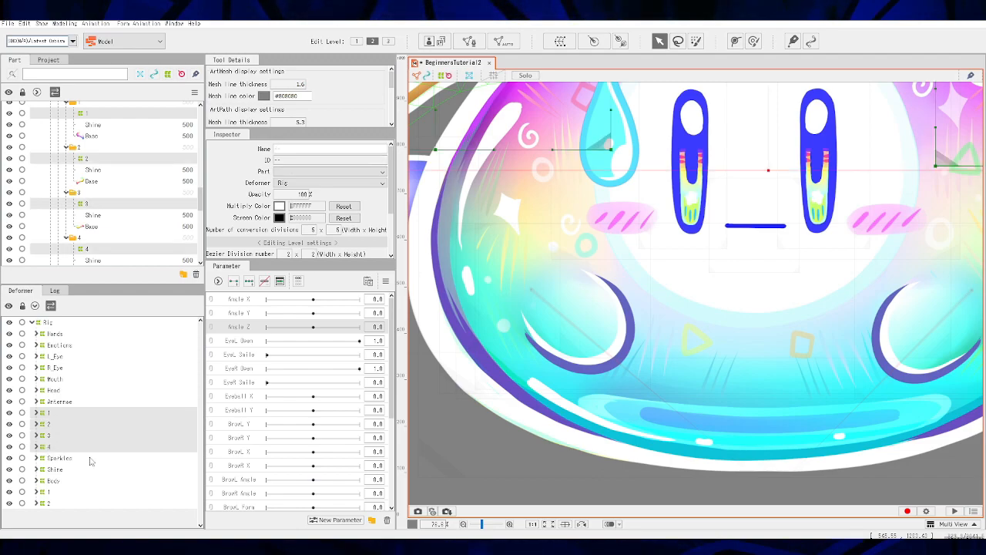
pyautogui.click(48, 416)
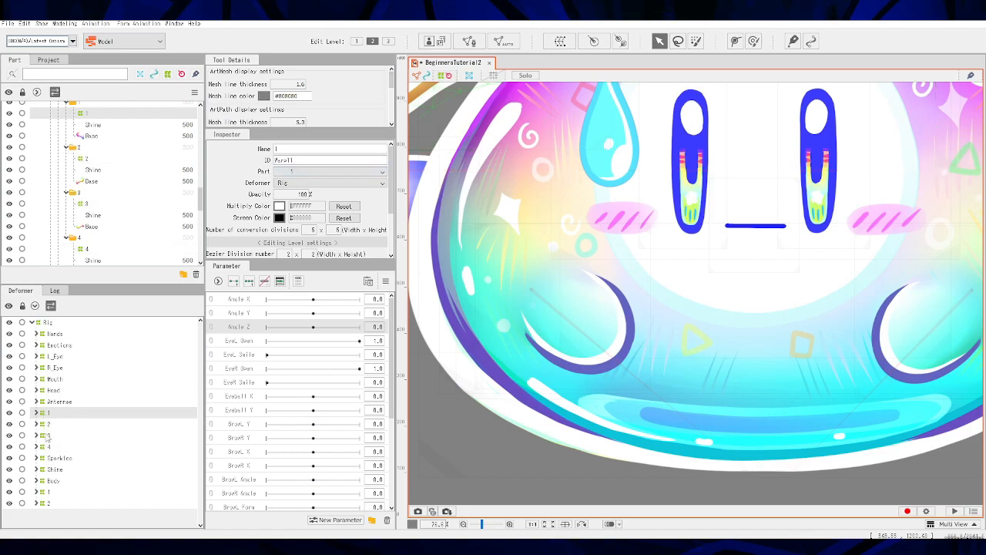
pyautogui.keyDown('shift'); pyautogui.click(50, 448); pyautogui.keyUp('shift')
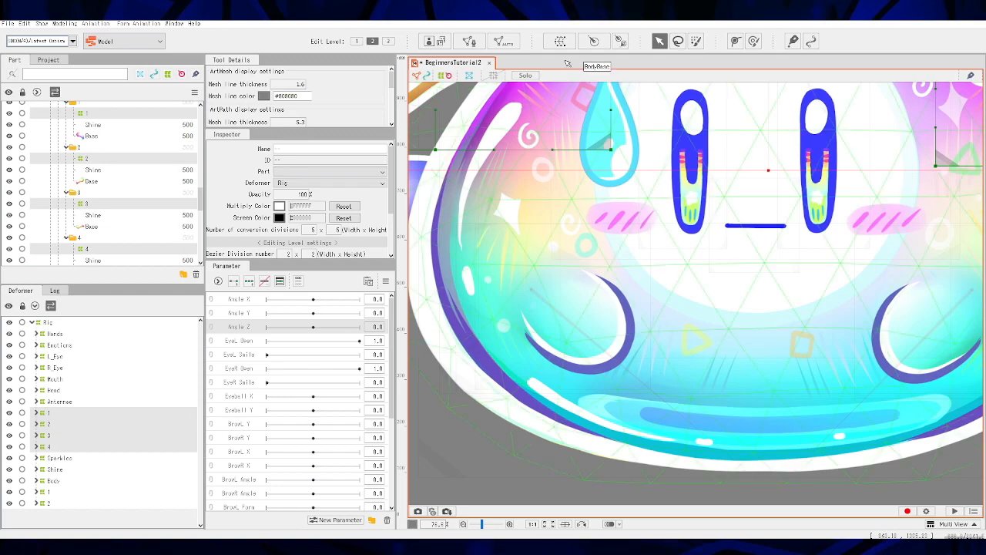
pyautogui.scroll(5, 748, 336)
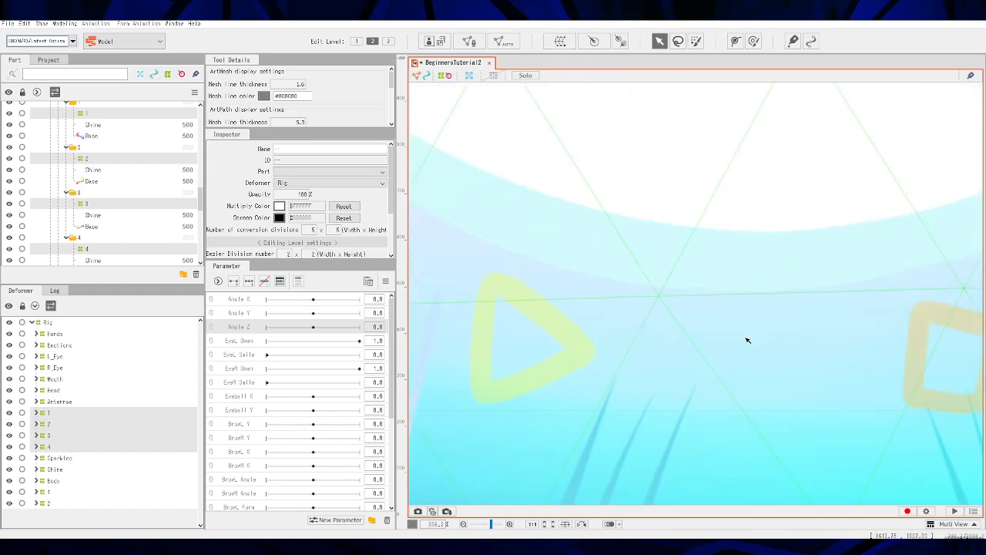
pyautogui.scroll(-4, 748, 337)
pyautogui.scroll(5, 139, 185)
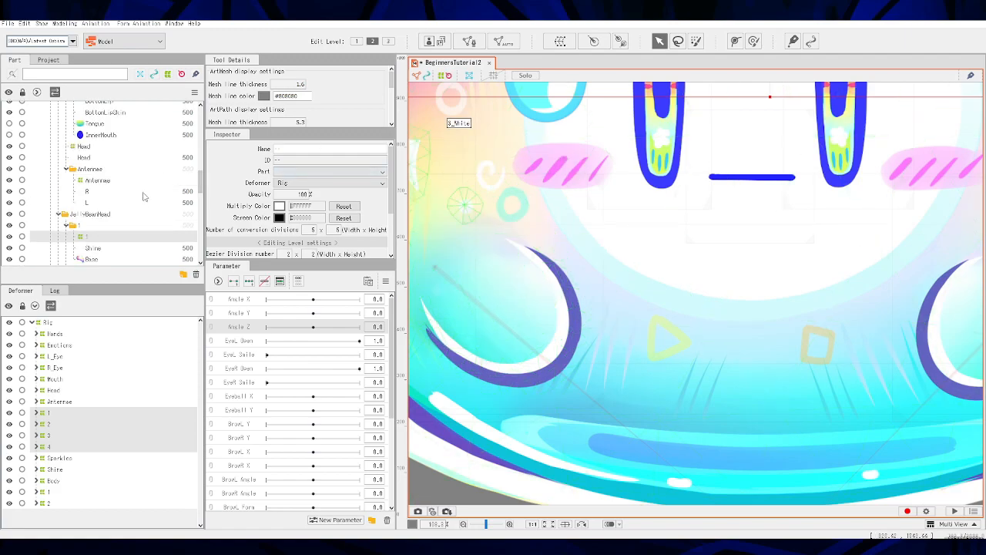
pyautogui.scroll(-3, 147, 193)
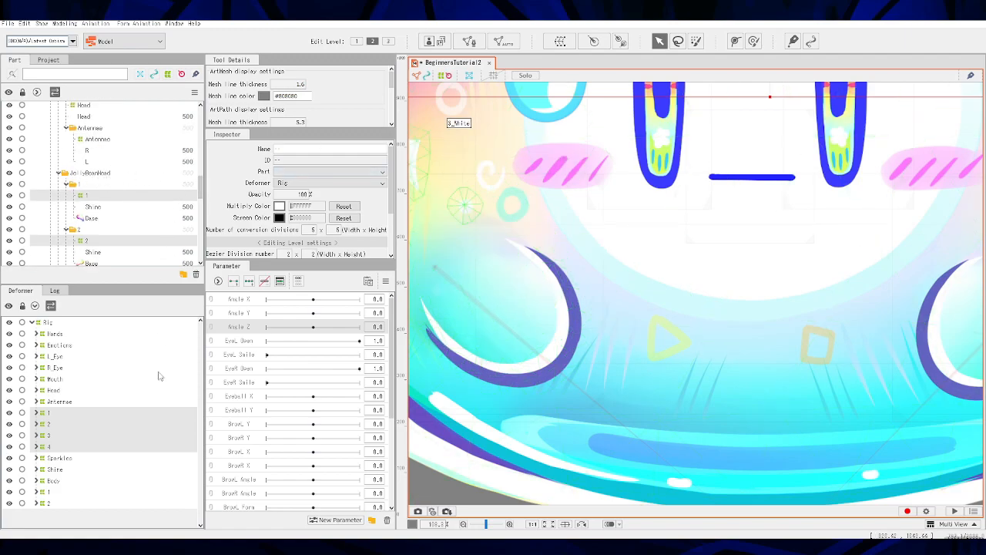
pyautogui.click(563, 46)
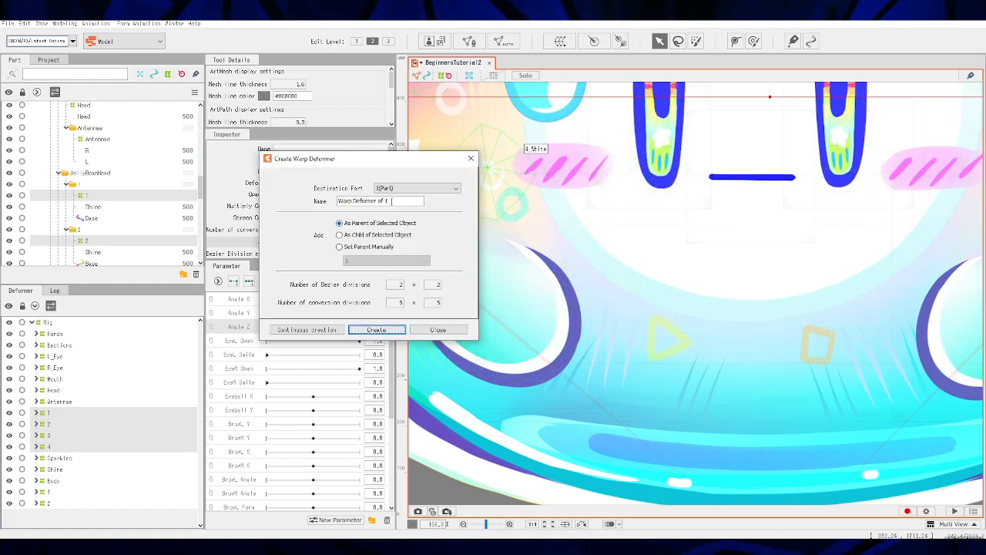
pyautogui.moveTo(391, 201); pyautogui.dragTo(316, 199)
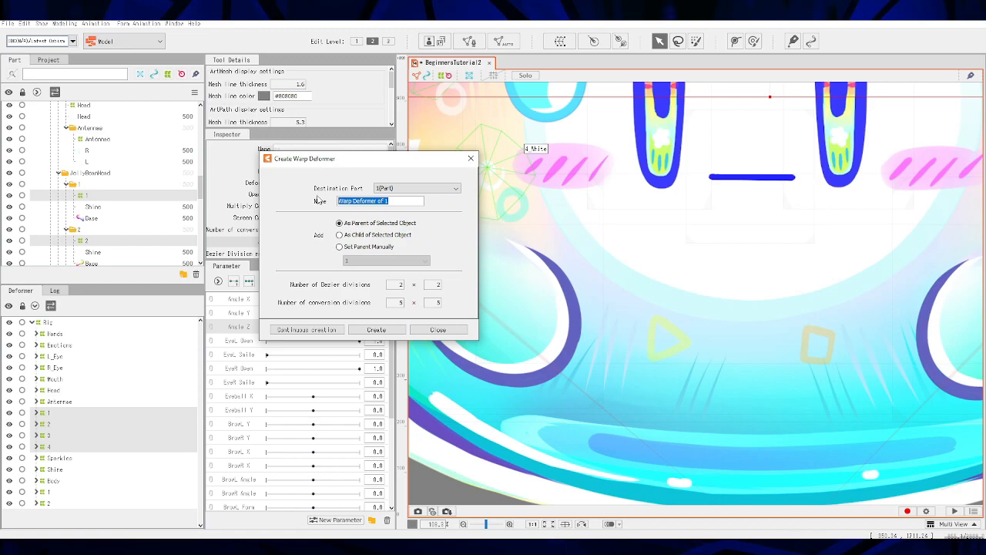
pyautogui.press('BackSpace')
pyautogui.click(376, 329)
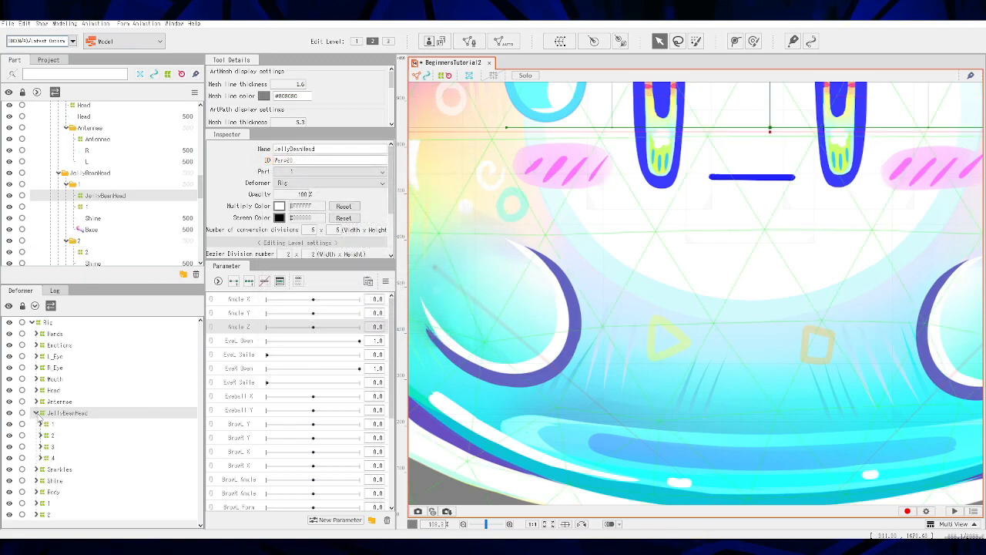
pyautogui.click(36, 413)
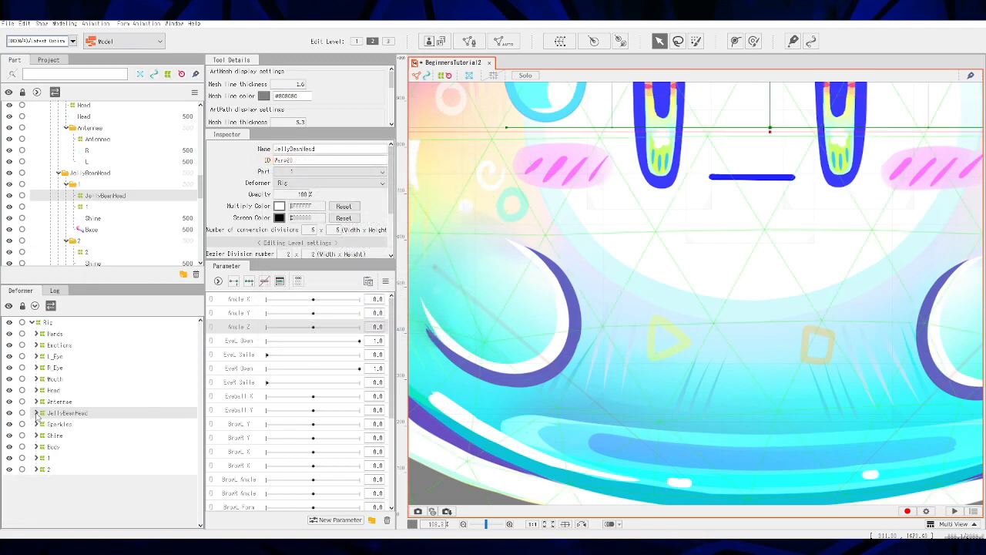
# Create a warp deformer named BeanBack as the parent of the back bean deformers 1 and 2
pyautogui.click(48, 458)
pyautogui.keyDown('shift'); pyautogui.click(49, 469); pyautogui.keyUp('shift')
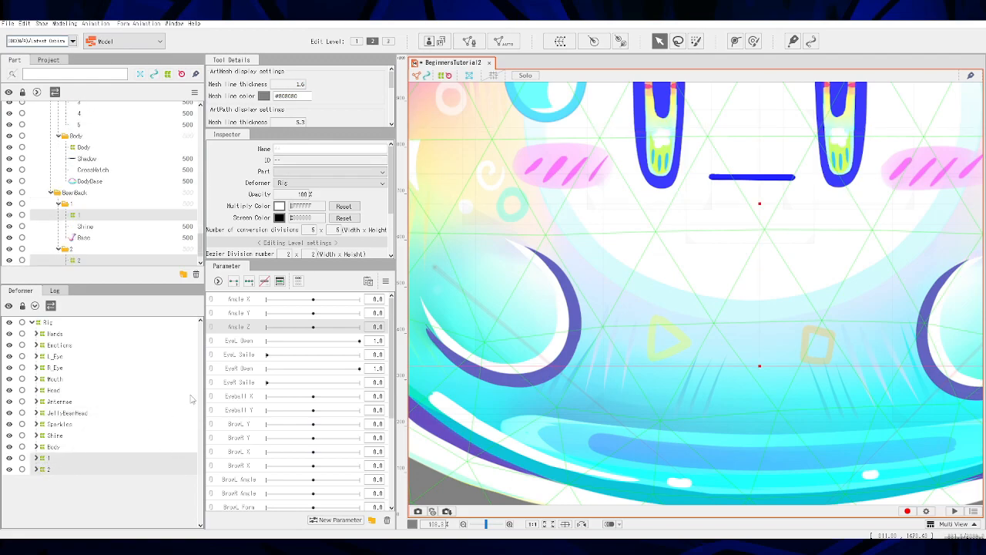
pyautogui.click(557, 42)
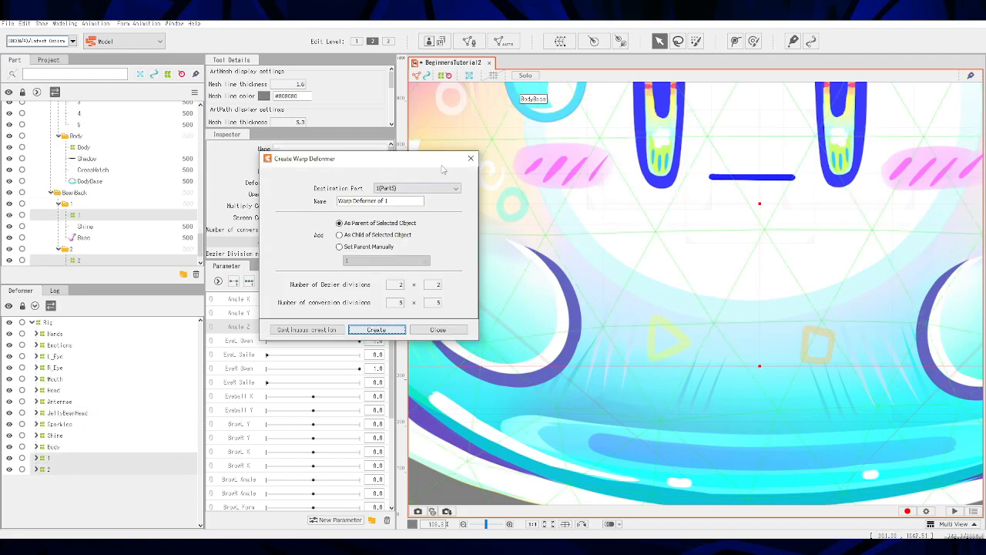
pyautogui.write('B')
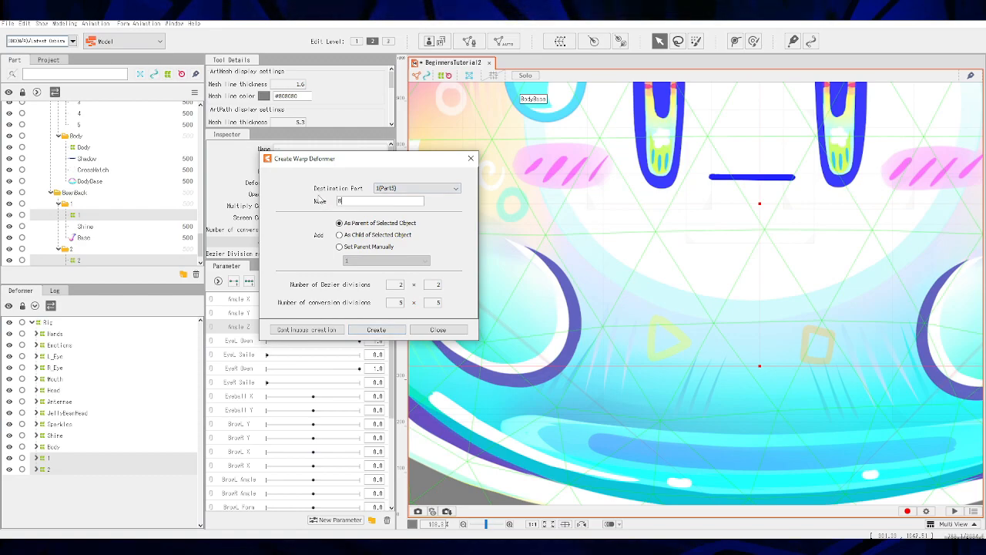
pyautogui.write('eanBack')
pyautogui.press('Return')
# Create a warp deformer named RigBody under Rig as the parent of all deformers from Hands to BeanBack
pyautogui.click(54, 334)
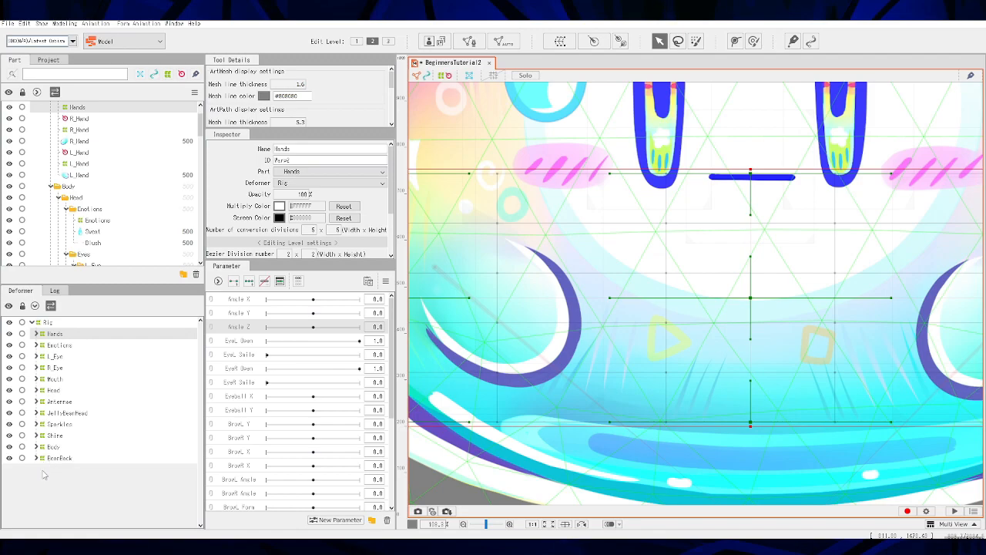
pyautogui.click(47, 323)
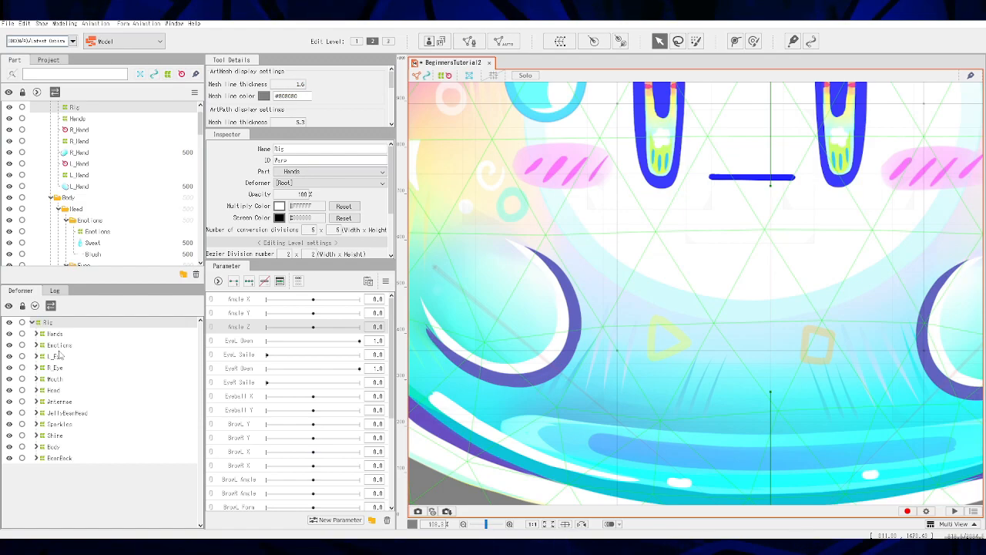
pyautogui.click(61, 336)
pyautogui.keyDown('shift'); pyautogui.click(59, 458); pyautogui.keyUp('shift')
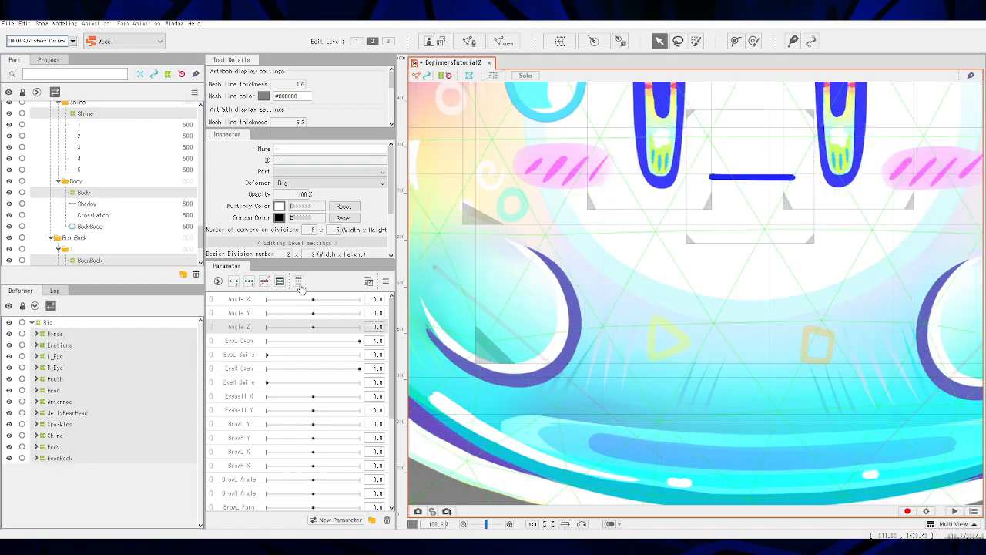
pyautogui.click(621, 41)
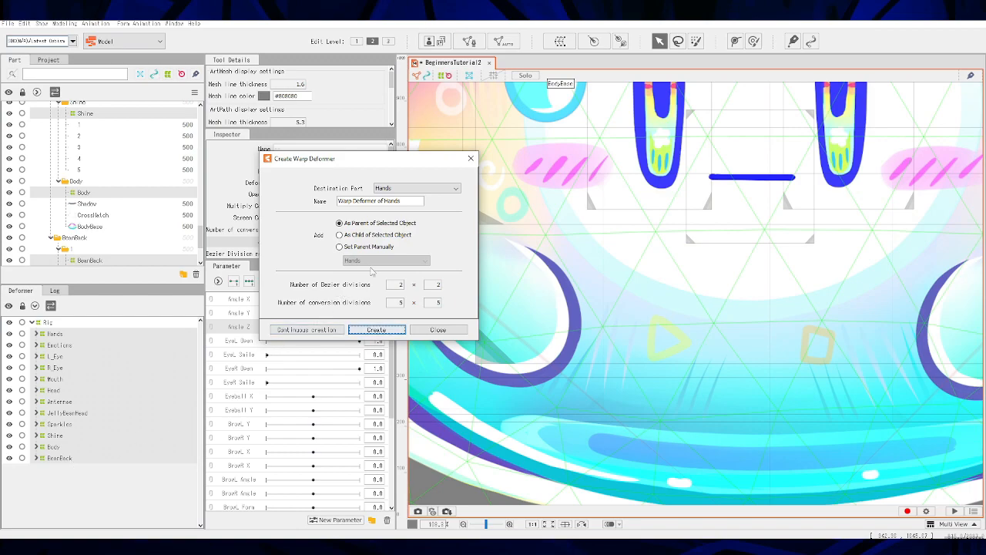
pyautogui.moveTo(411, 201); pyautogui.dragTo(331, 199)
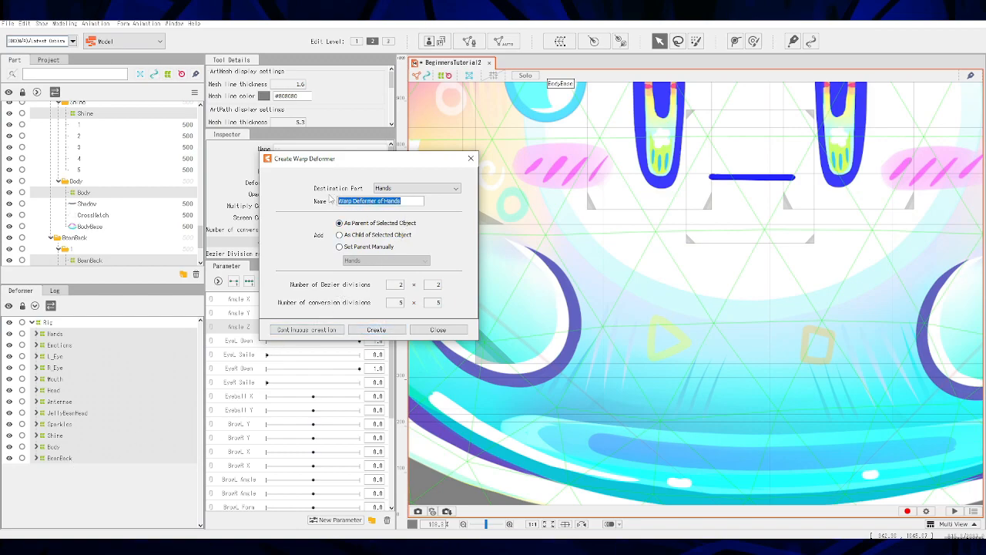
pyautogui.write('RigBody')
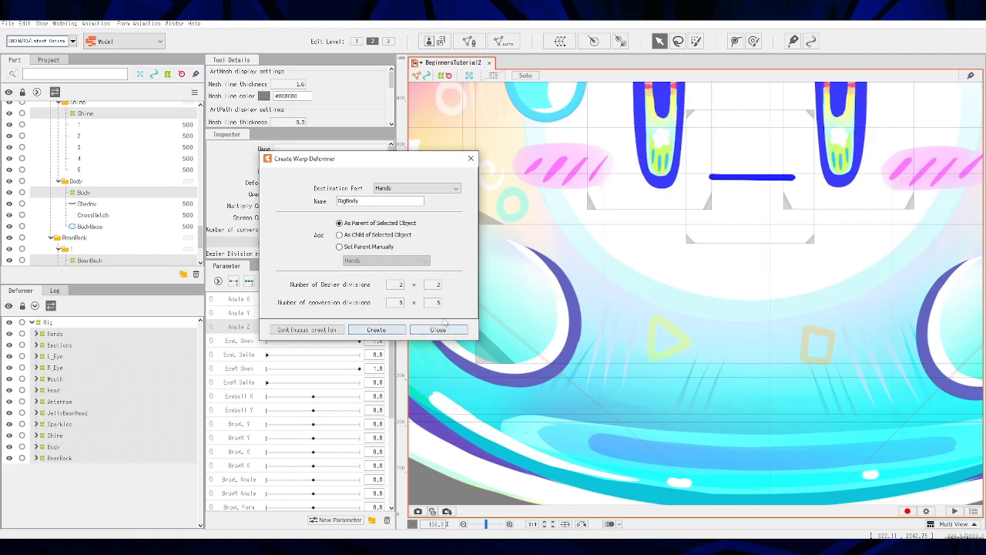
pyautogui.click(375, 329)
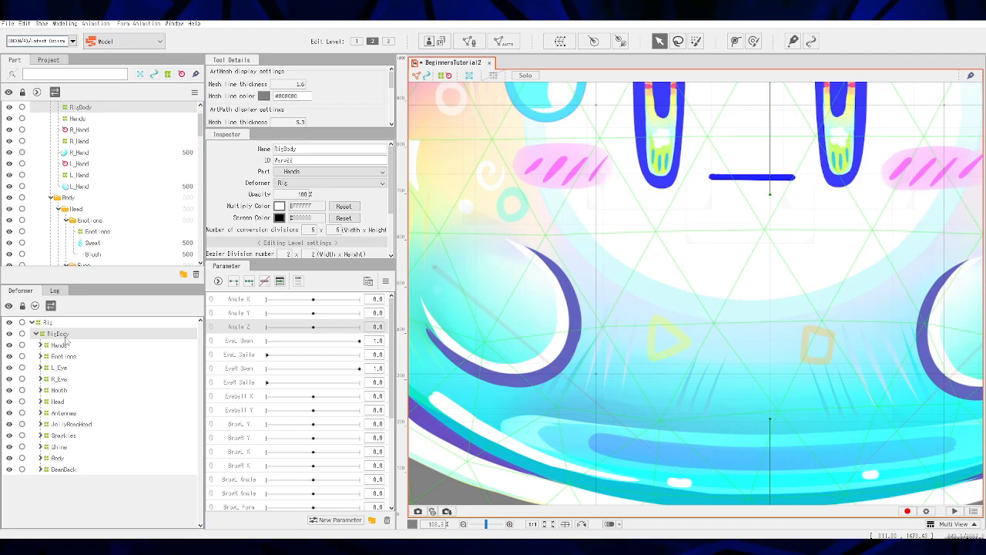
# Rename the RigBody warp deformer as Breathing
pyautogui.scroll(-5, 863, 310)
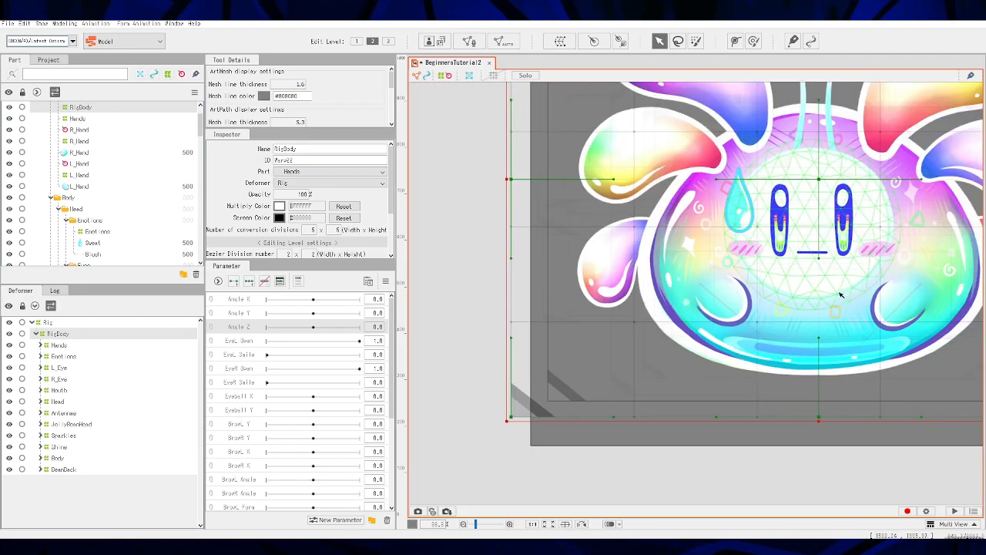
pyautogui.scroll(-3, 695, 359)
pyautogui.scroll(2, 697, 350)
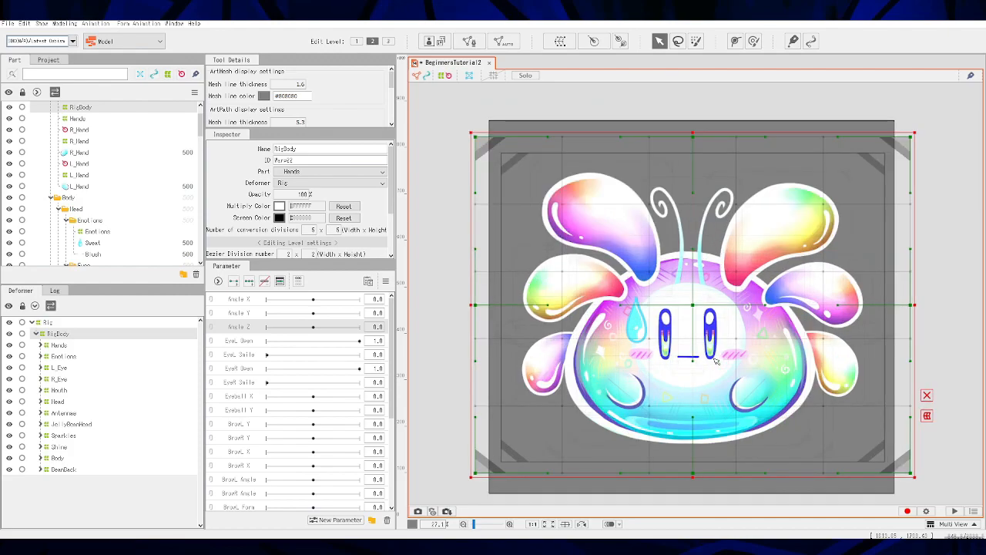
pyautogui.scroll(-1, 700, 345)
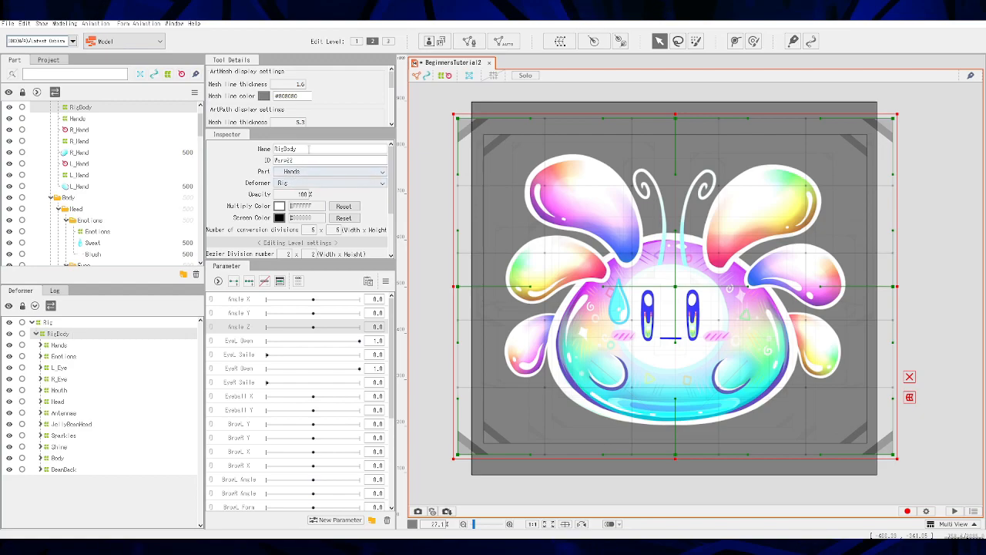
pyautogui.doubleClick(293, 149)
pyautogui.write('Dreathing')
pyautogui.press('Return')
pyautogui.click(58, 347)
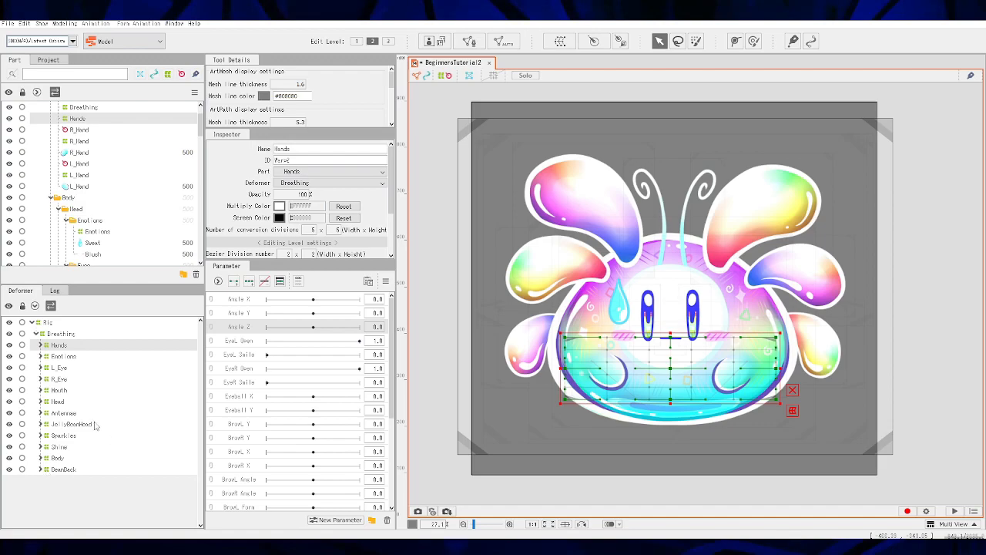
pyautogui.click(40, 401)
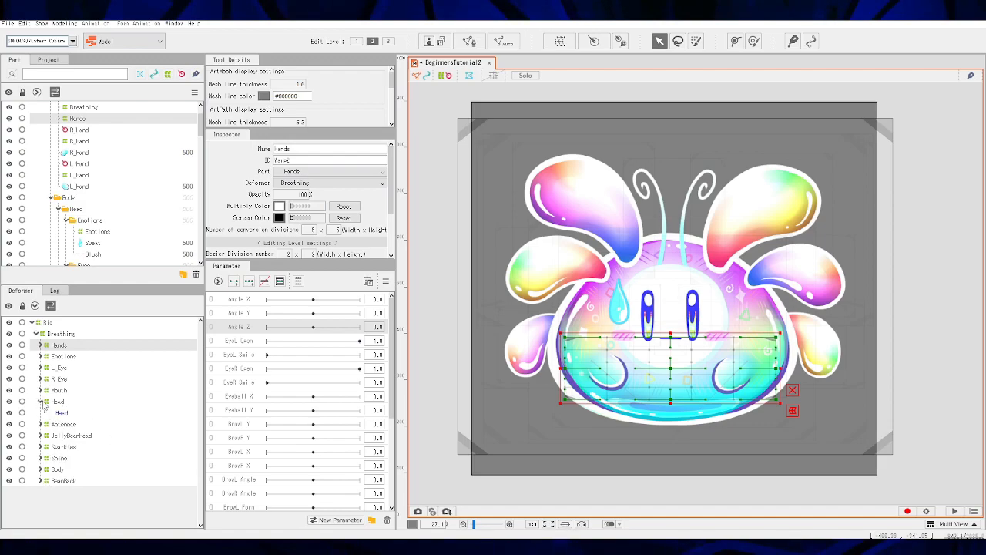
pyautogui.click(40, 403)
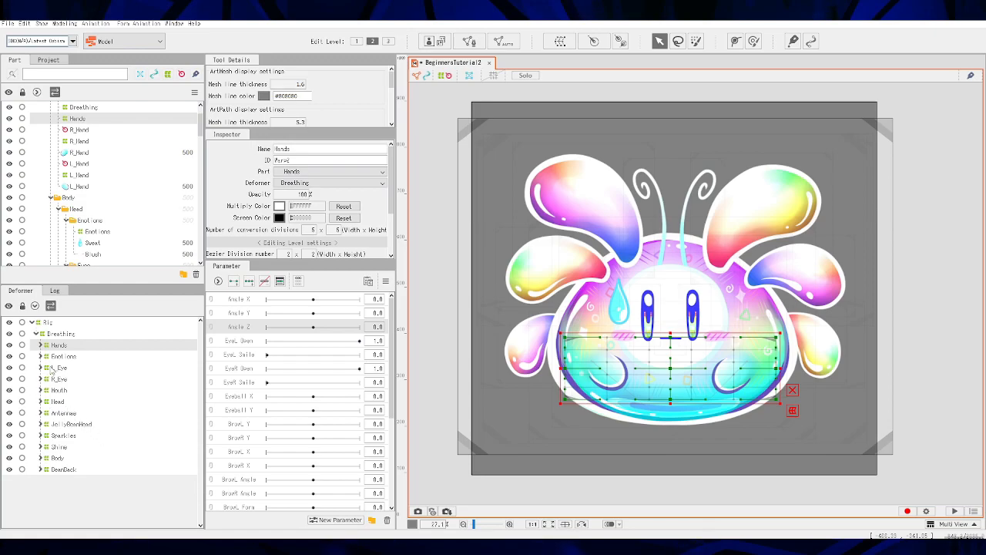
# Create a warp deformer named Face as the parent of the L_Eye, R_Eye and Mouth deformers, and collapse it
pyautogui.click(63, 371)
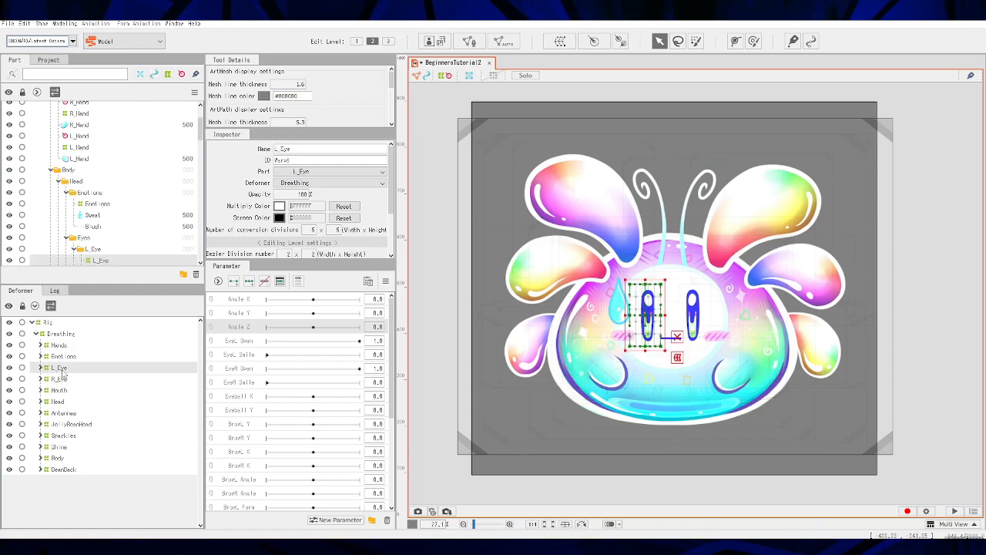
pyautogui.keyDown('ctrl'); pyautogui.click(62, 380); pyautogui.keyUp('ctrl')
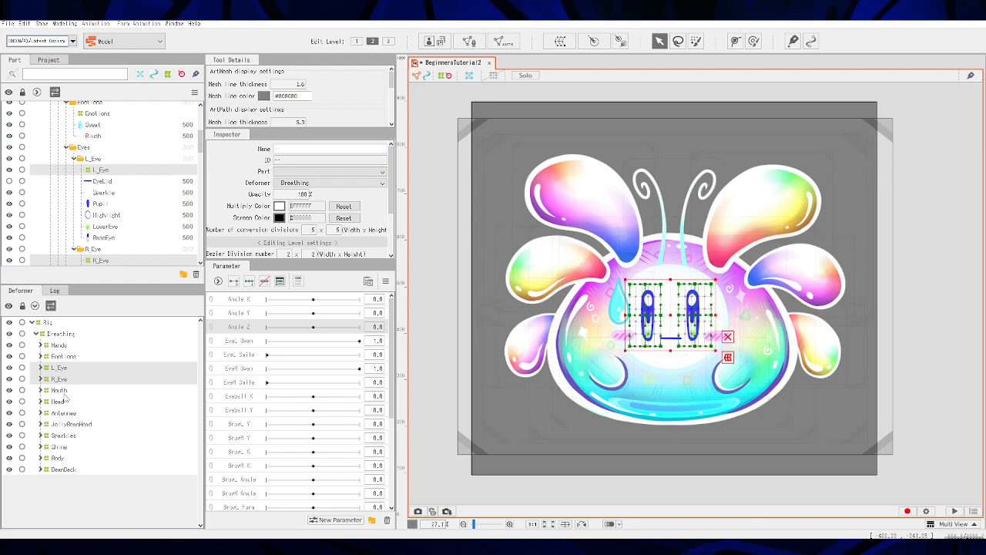
pyautogui.keyDown('ctrl'); pyautogui.click(64, 391); pyautogui.keyUp('ctrl')
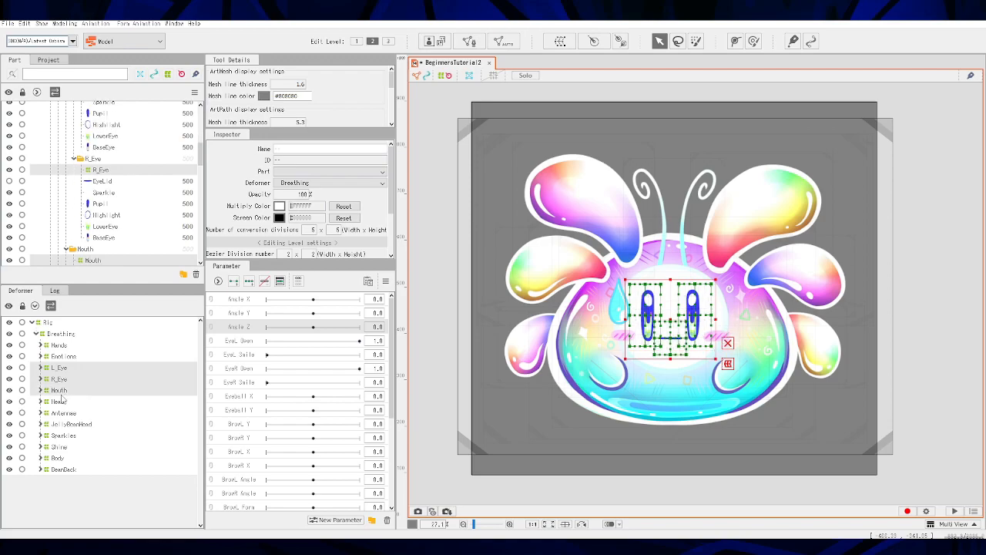
pyautogui.click(574, 40)
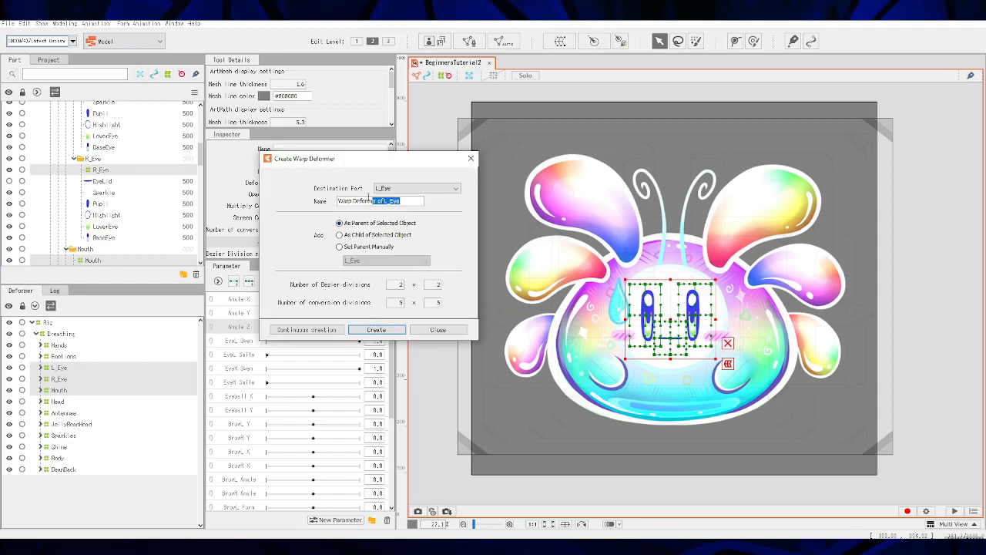
pyautogui.write('Face')
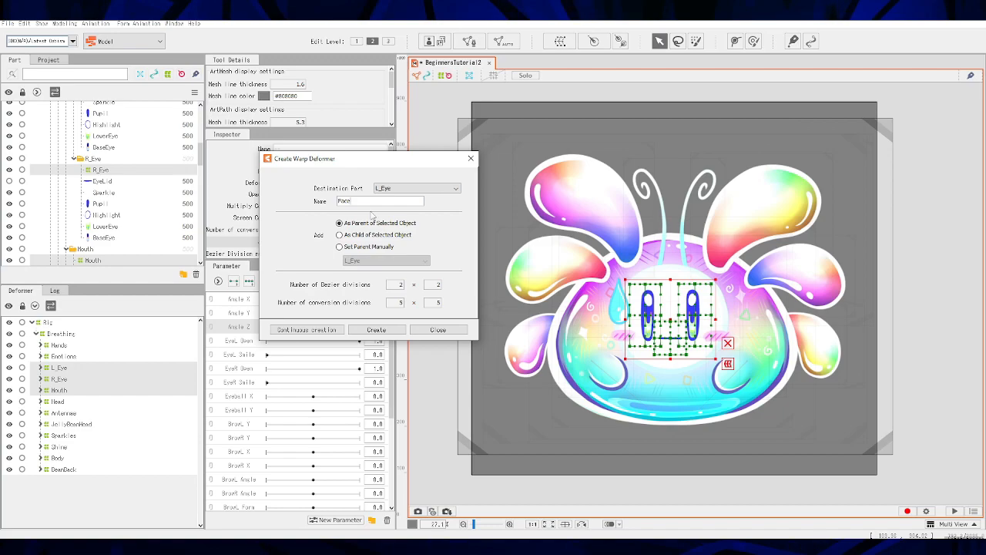
pyautogui.click(379, 330)
pyautogui.click(41, 368)
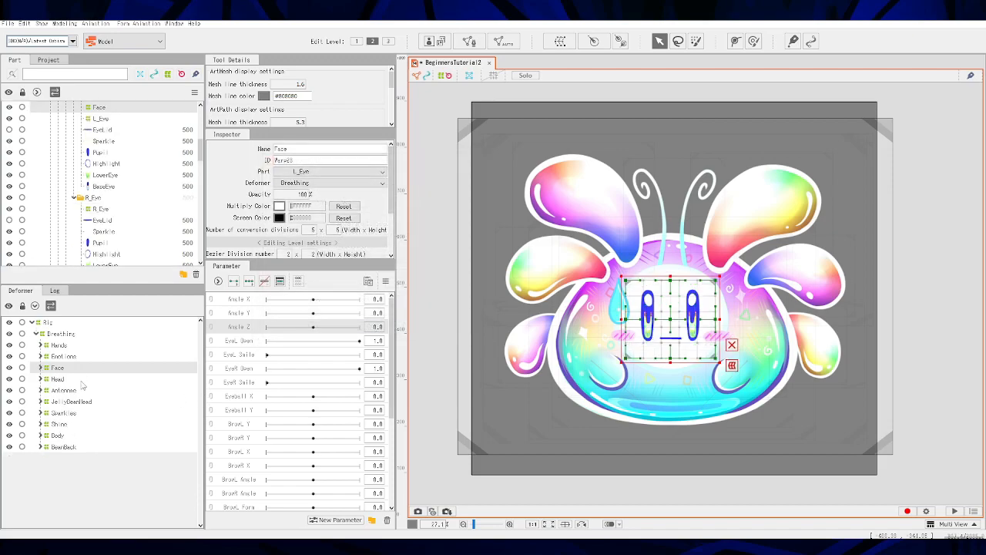
# Try moving the Head deformer separately from the Face deformer, and undo the move
pyautogui.click(60, 380)
pyautogui.click(59, 368)
pyautogui.click(59, 380)
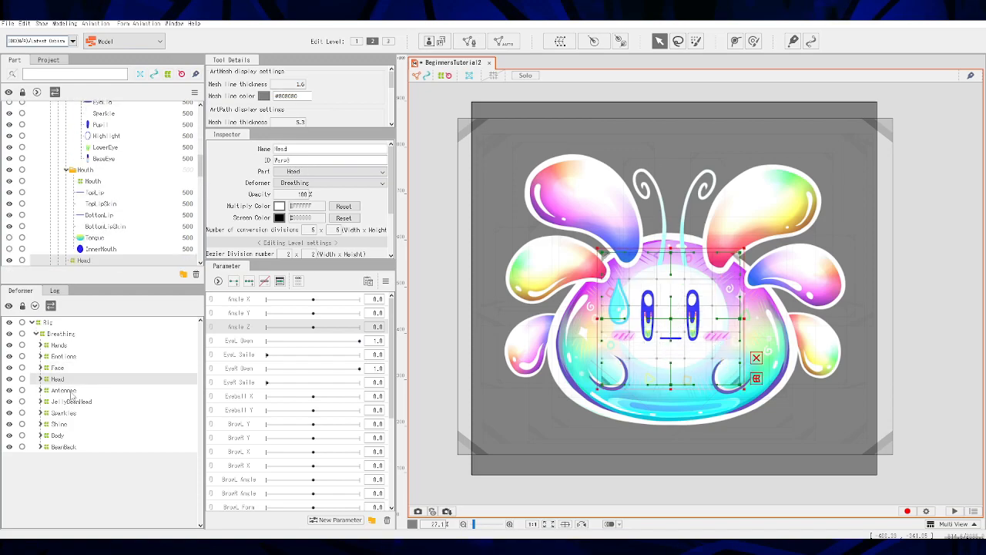
pyautogui.moveTo(665, 315); pyautogui.dragTo(722, 354)
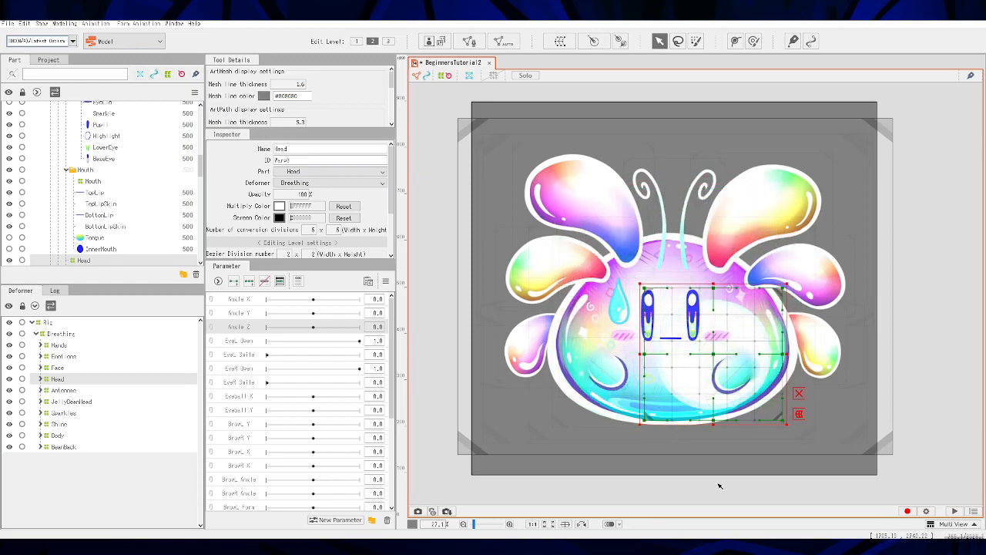
pyautogui.hotkey('ctrl', 'z')
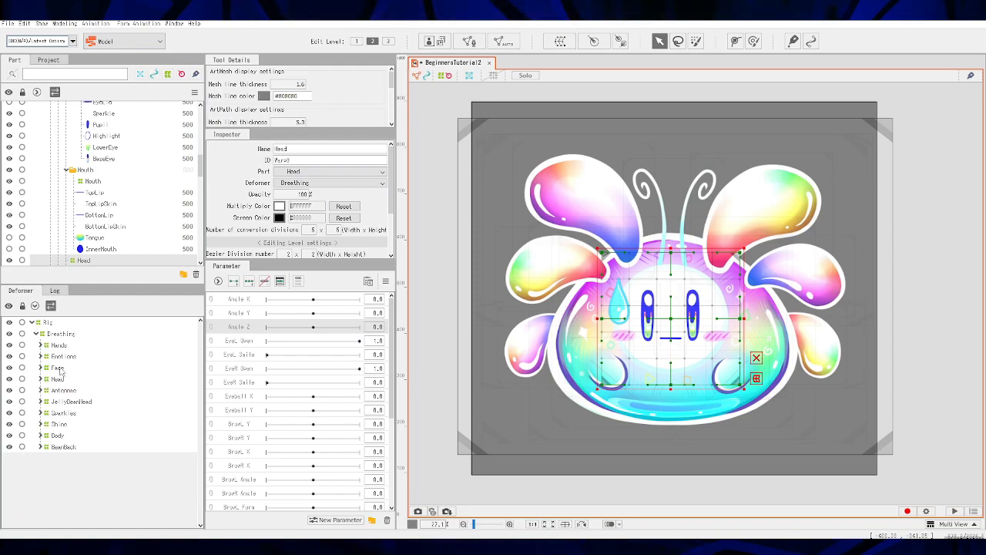
# Create a warp deformer named MainHead as the parent of the Face and Head deformers
pyautogui.click(57, 368)
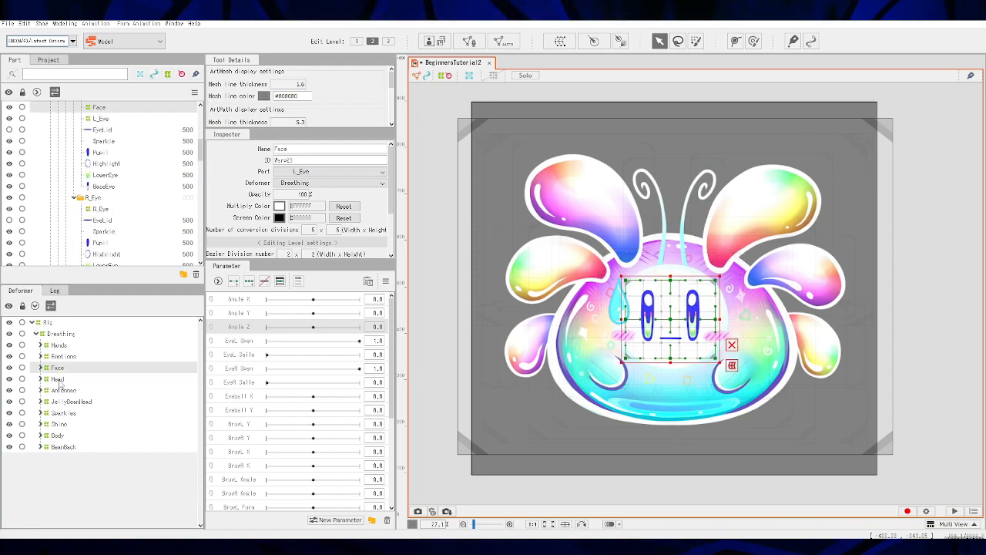
pyautogui.keyDown('ctrl'); pyautogui.click(58, 379); pyautogui.keyUp('ctrl')
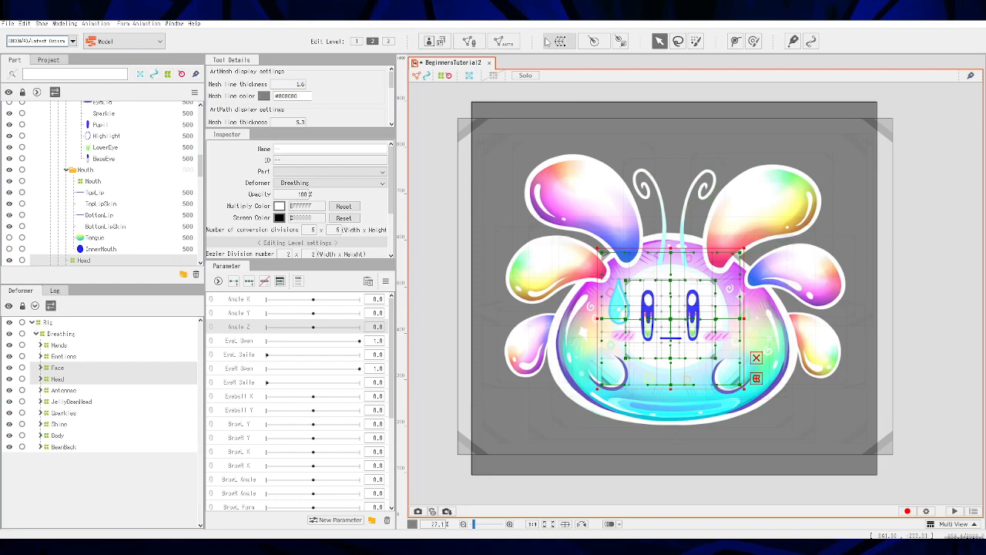
pyautogui.click(560, 41)
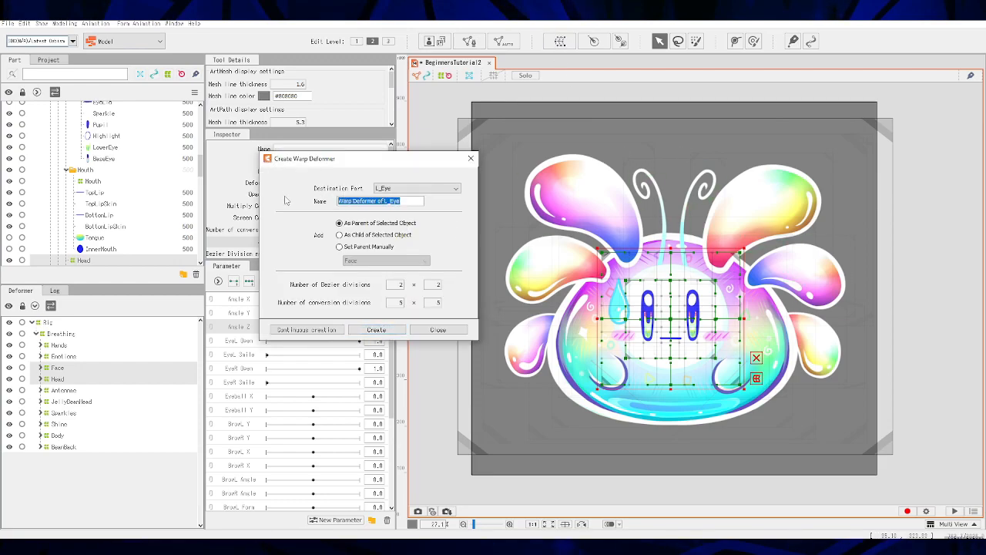
pyautogui.write('MainHead')
pyautogui.click(376, 329)
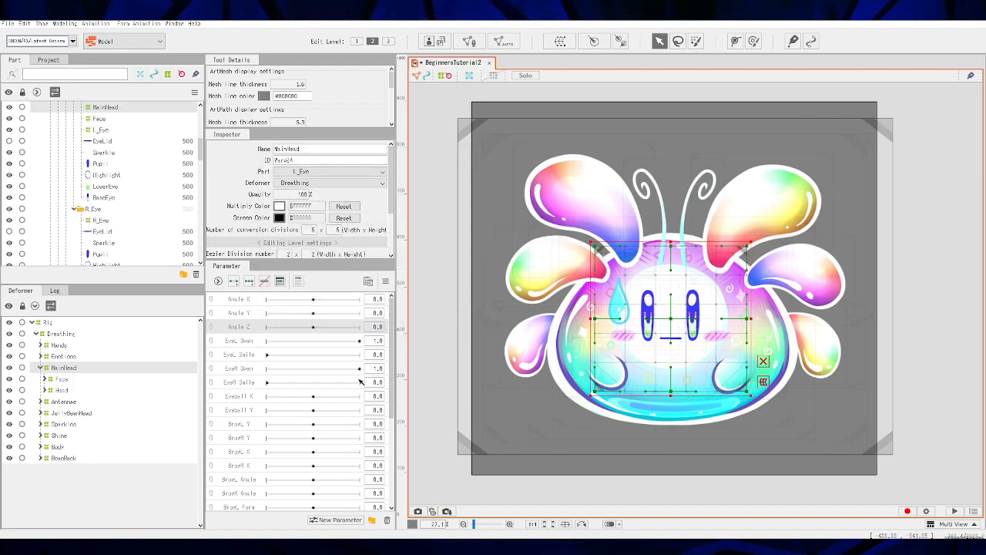
pyautogui.click(40, 368)
pyautogui.click(40, 368)
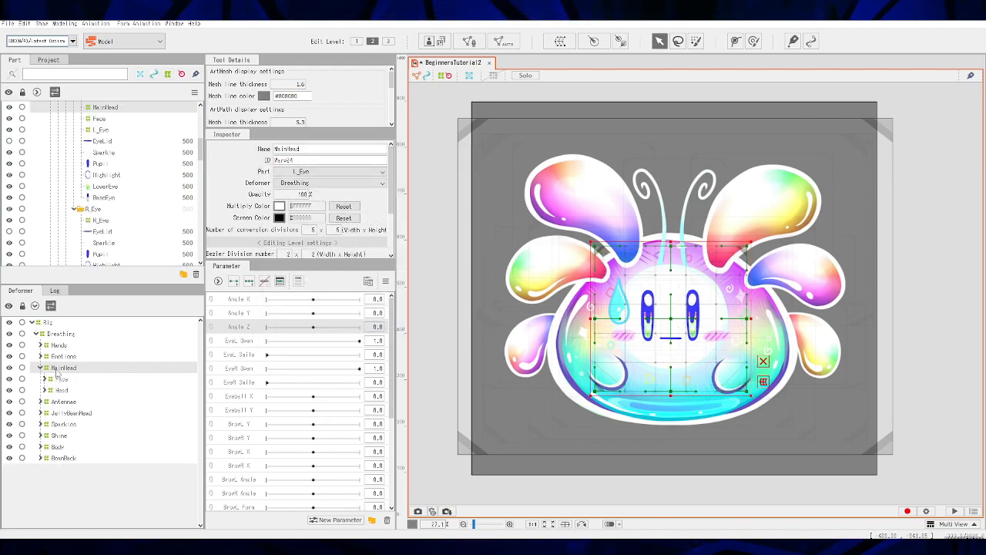
pyautogui.moveTo(672, 325)
pyautogui.mouseDown()
pyautogui.moveTo(632, 318)
pyautogui.moveTo(671, 324)
pyautogui.mouseUp()
# Nest the Emotions deformer, with its Sweat and Blush parts, under the MainHead warp deformer
pyautogui.click(65, 356)
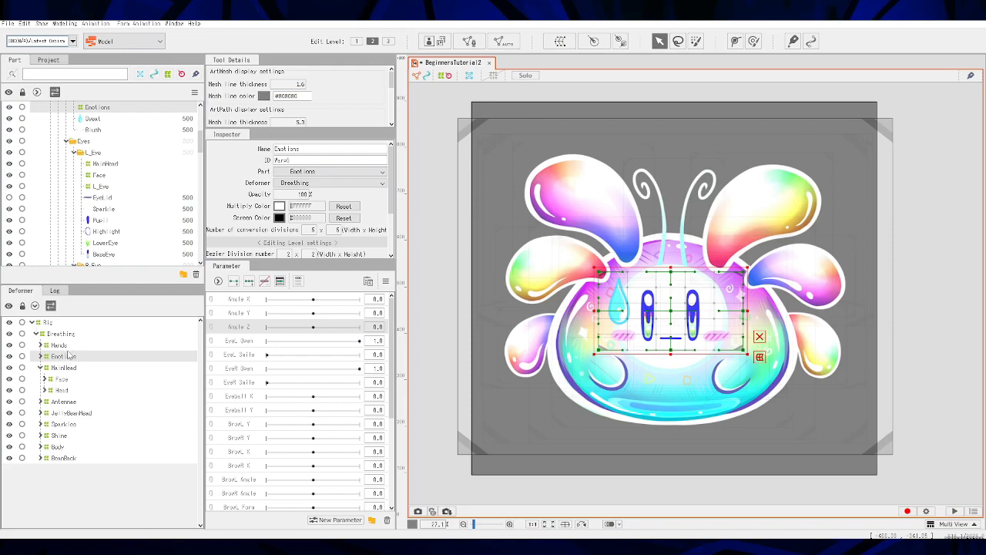
pyautogui.click(58, 346)
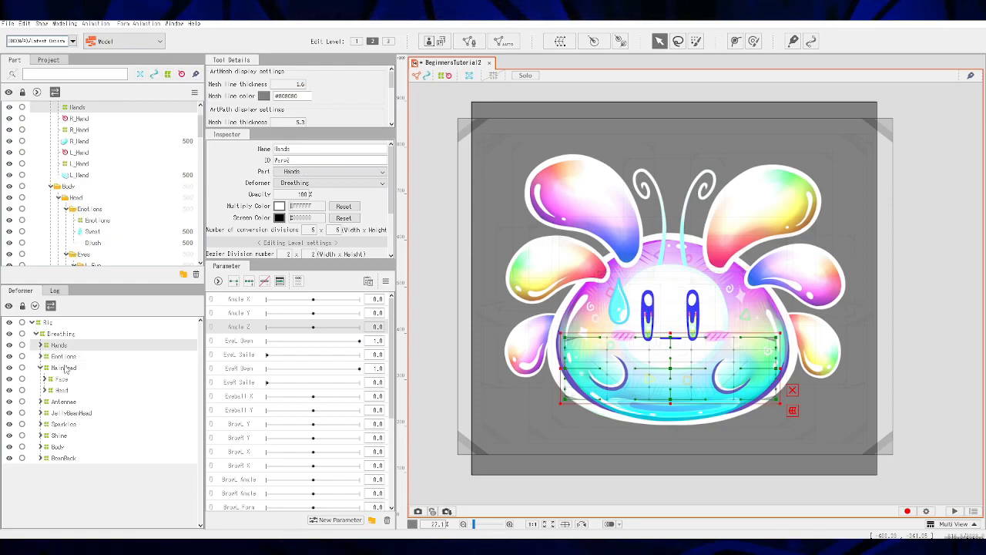
pyautogui.click(66, 357)
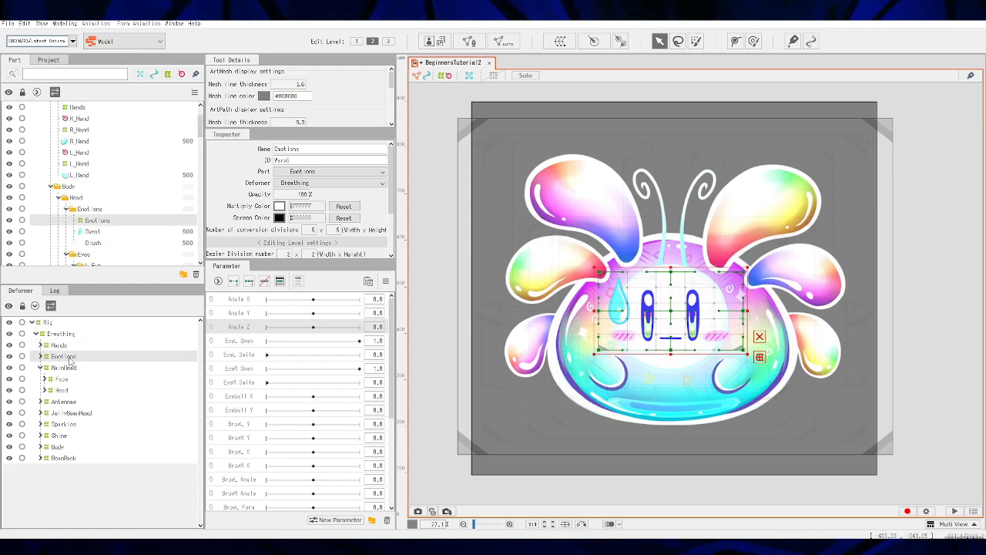
pyautogui.moveTo(71, 358)
pyautogui.mouseDown()
pyautogui.moveTo(59, 359)
pyautogui.moveTo(67, 372)
pyautogui.mouseUp()
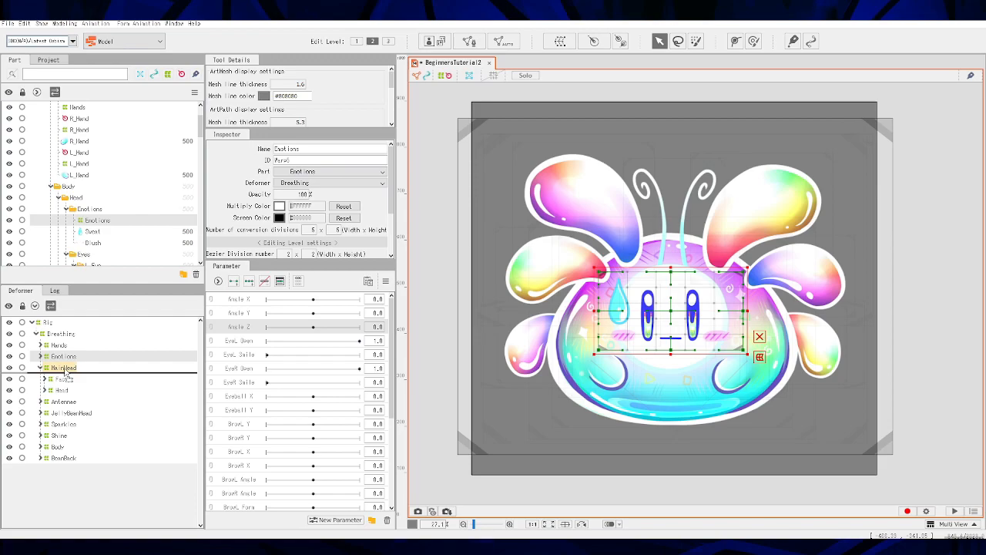
pyautogui.moveTo(66, 372); pyautogui.dragTo(66, 373)
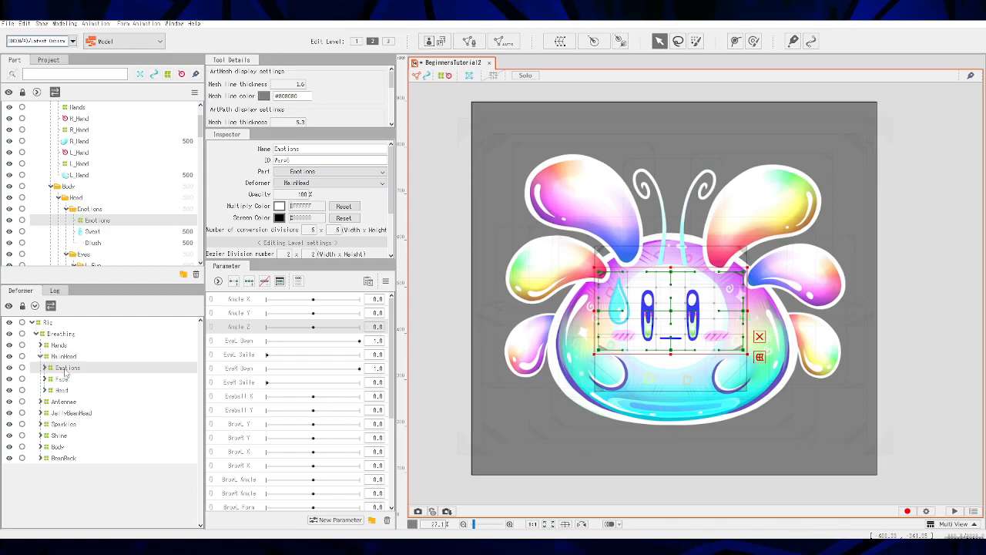
pyautogui.click(44, 368)
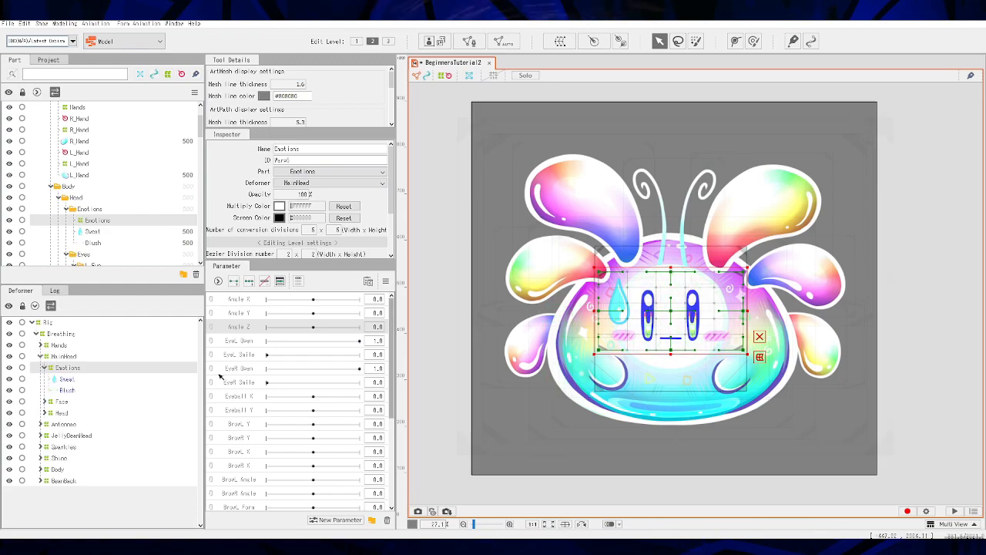
pyautogui.click(64, 356)
pyautogui.moveTo(684, 318)
pyautogui.mouseDown()
pyautogui.moveTo(677, 327)
pyautogui.moveTo(679, 319)
pyautogui.mouseUp()
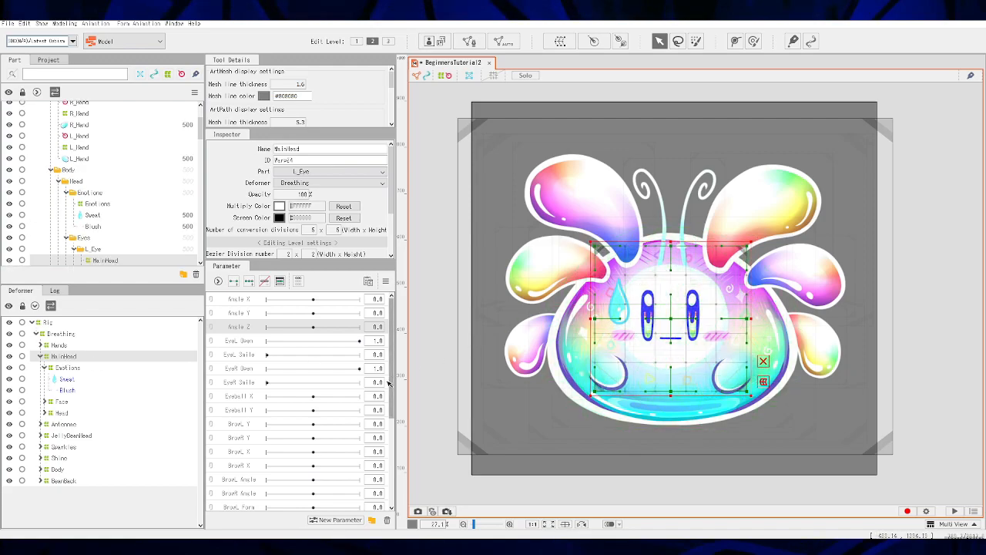
# Nest the Antennae deformer under the MainHead warp deformer and collapse the Emotions deformer
pyautogui.click(60, 424)
pyautogui.moveTo(72, 429); pyautogui.dragTo(69, 360)
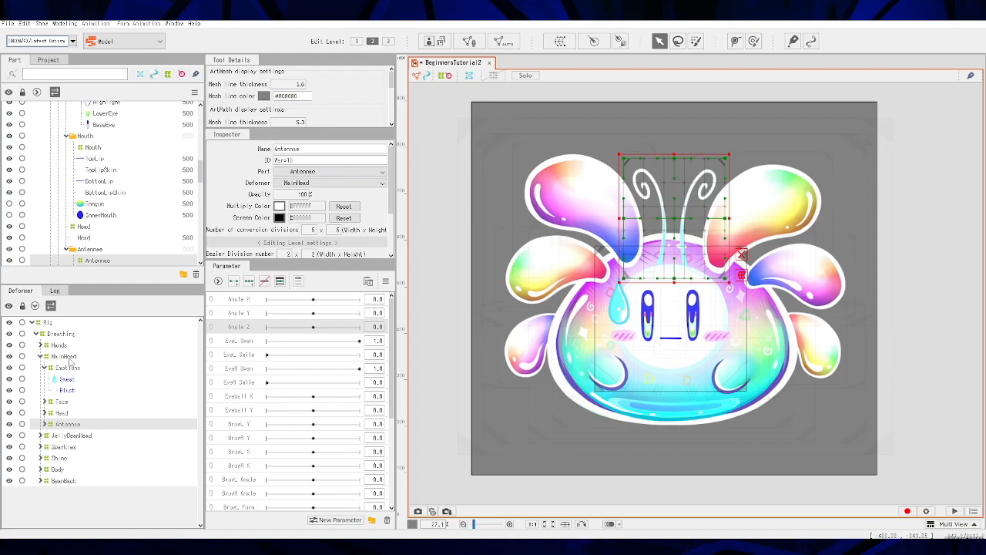
pyautogui.click(44, 368)
# Shift the MainHead warp deformer to test how its child deformers follow, and undo the shift
pyautogui.click(48, 356)
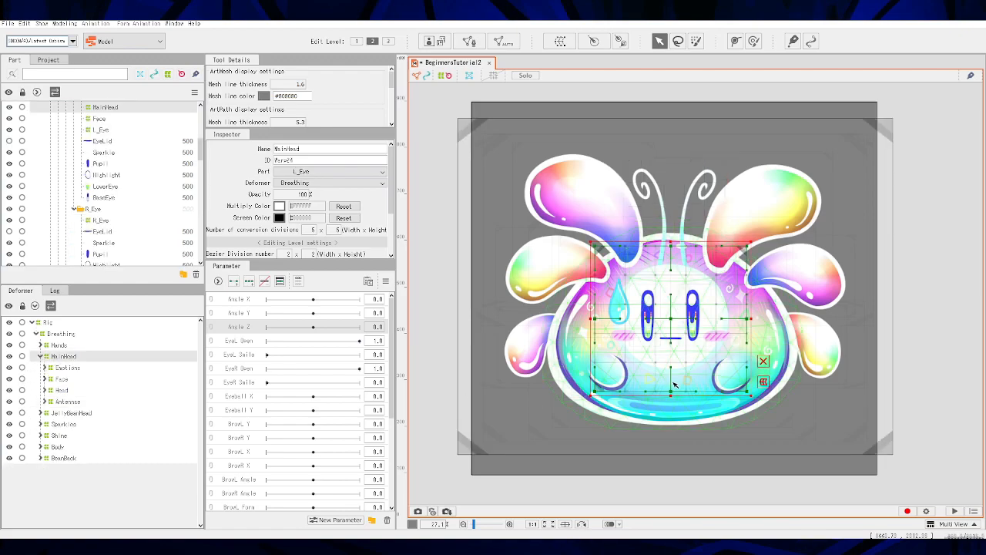
pyautogui.moveTo(672, 323); pyautogui.dragTo(657, 332)
pyautogui.hotkey('ctrl', 'z')
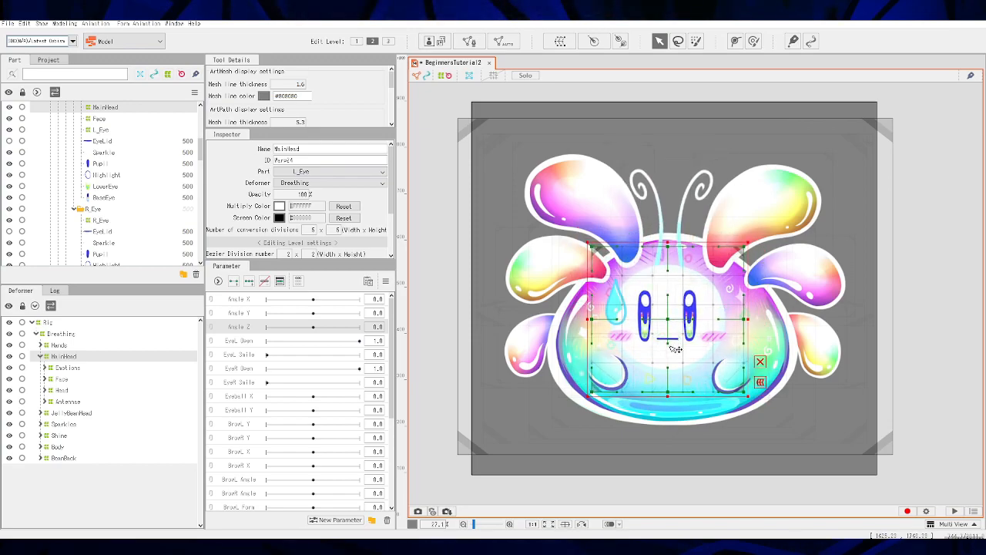
pyautogui.hotkey('ctrl', 'z')
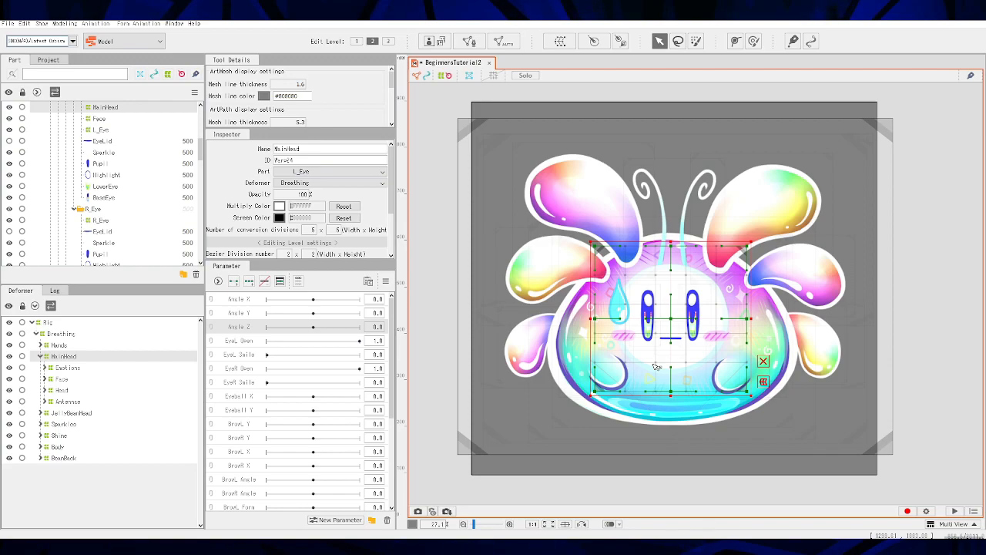
# Collapse the MainHead warp deformer and create a rotation deformer, also named MainHead, as its parent
pyautogui.click(40, 356)
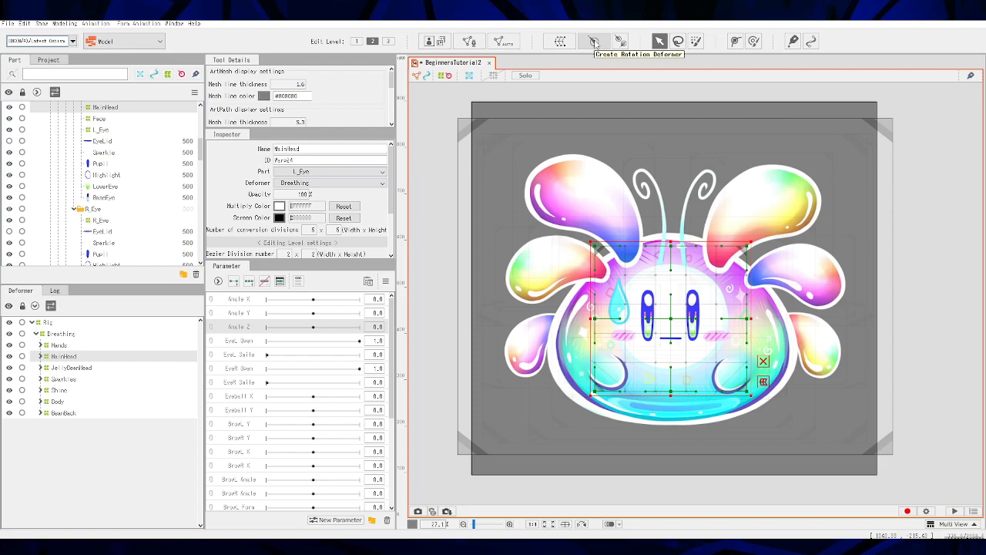
pyautogui.click(594, 43)
pyautogui.moveTo(558, 168); pyautogui.dragTo(511, 166)
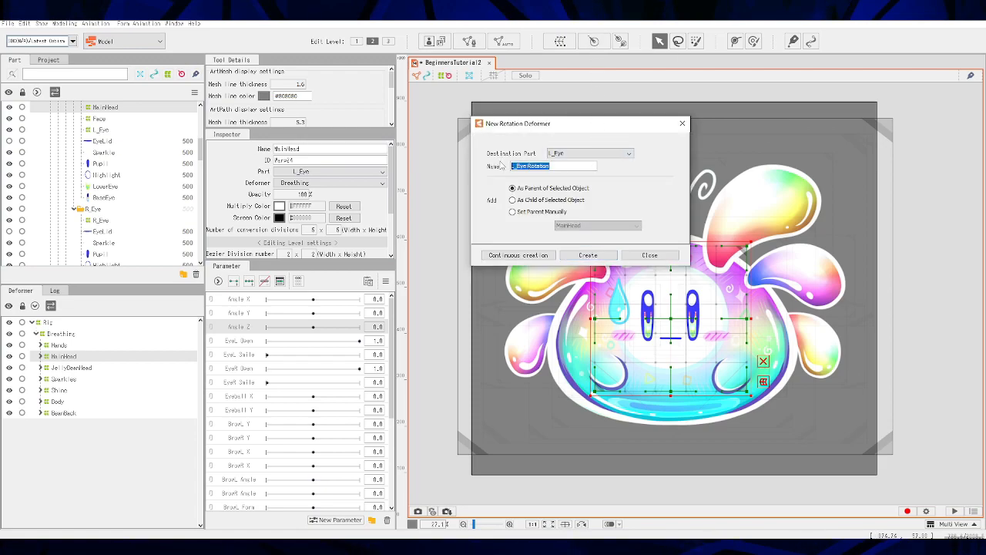
pyautogui.write('MainHead')
pyautogui.click(599, 255)
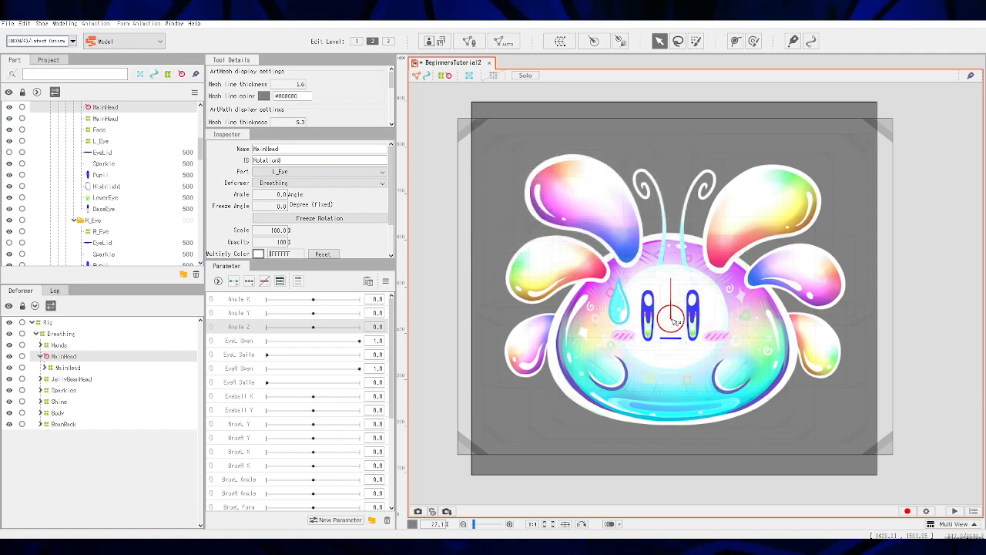
# Move the MainHead rotation deformer's pivot down below the mouth and lengthen its handle up to between the antennae
pyautogui.moveTo(674, 321); pyautogui.dragTo(673, 362)
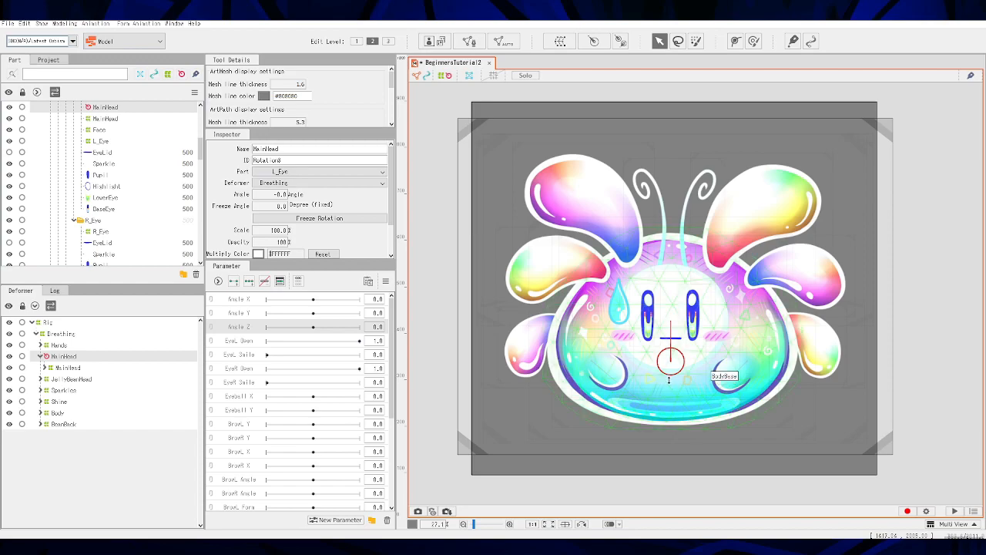
pyautogui.moveTo(668, 379); pyautogui.dragTo(669, 380)
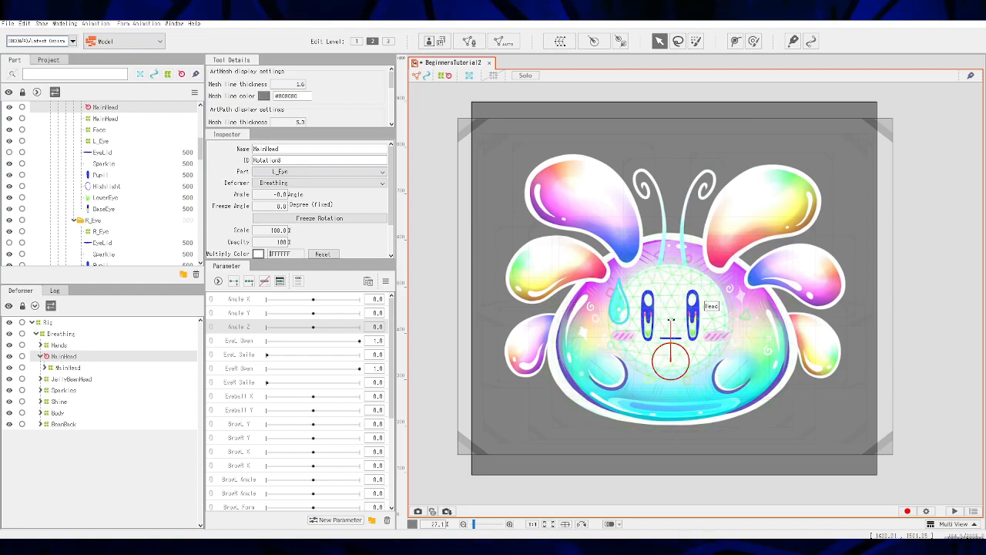
pyautogui.scroll(3, 679, 327)
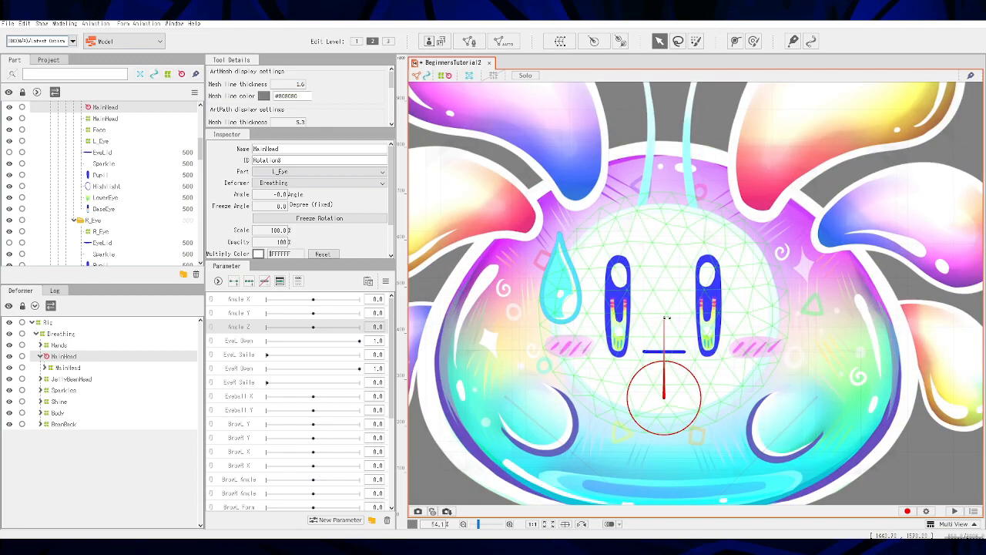
pyautogui.moveTo(663, 316); pyautogui.dragTo(689, 91)
pyautogui.scroll(-2, 693, 132)
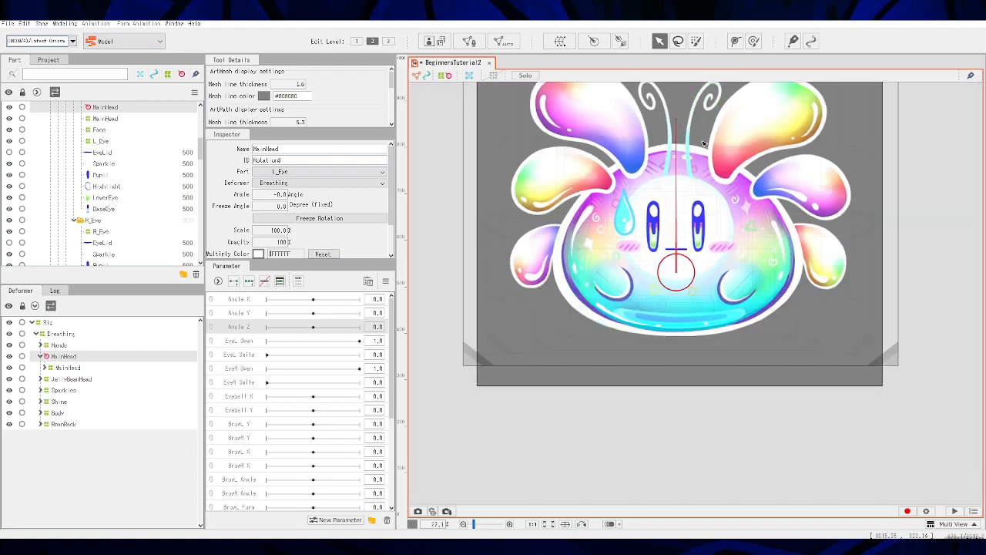
pyautogui.moveTo(703, 144); pyautogui.dragTo(686, 266)
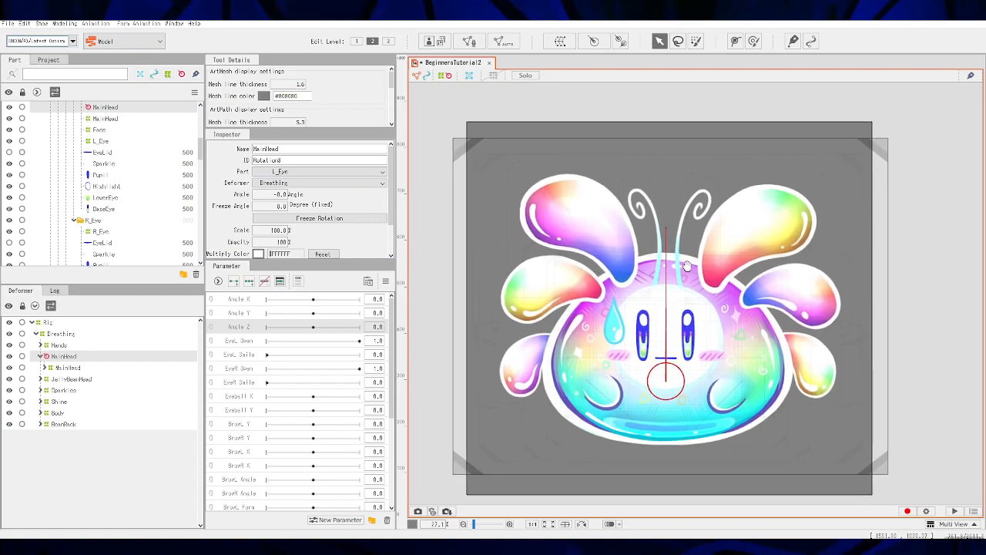
pyautogui.moveTo(643, 317); pyautogui.dragTo(696, 296)
pyautogui.moveTo(780, 295); pyautogui.dragTo(707, 285)
pyautogui.moveTo(657, 247); pyautogui.dragTo(707, 280)
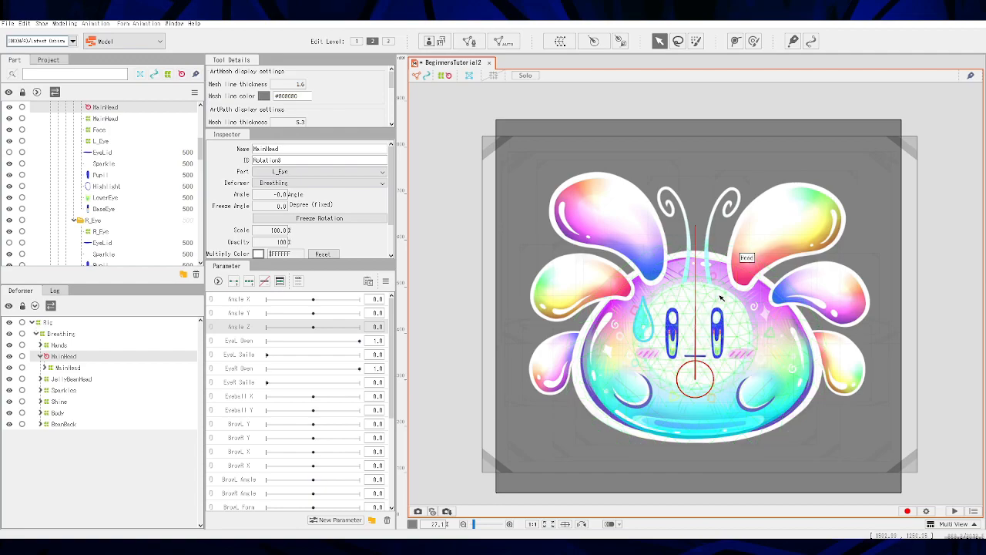
pyautogui.scroll(2, 694, 304)
pyautogui.moveTo(699, 200)
pyautogui.mouseDown()
pyautogui.moveTo(728, 201)
pyautogui.moveTo(704, 214)
pyautogui.mouseUp()
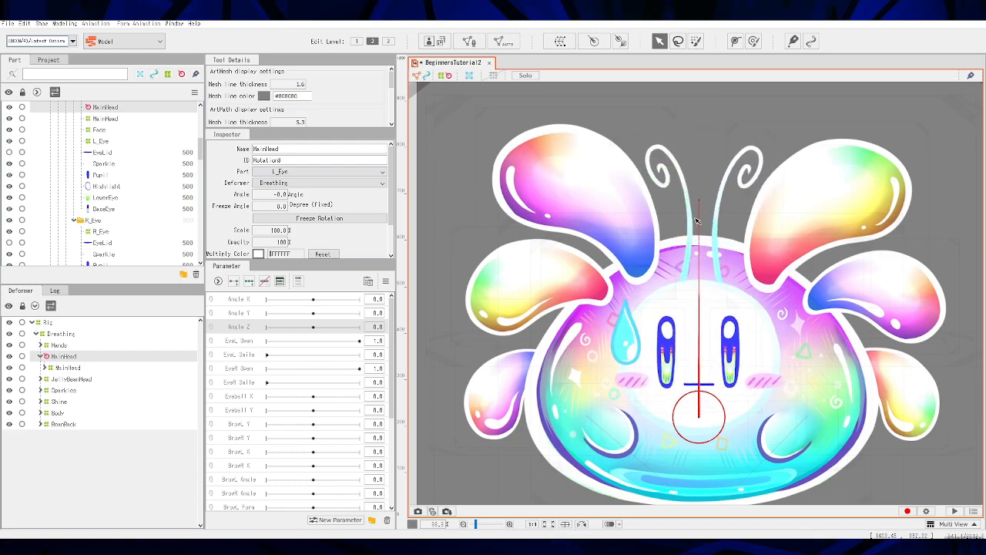
# Freeze the rotation of the MainHead rotation deformer and collapse its branch in the deformer hierarchy
pyautogui.click(326, 220)
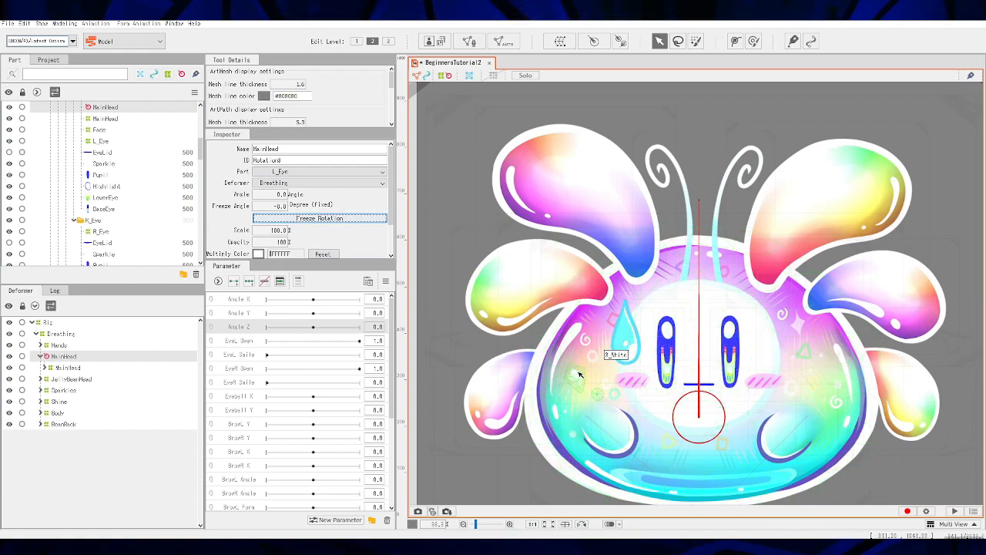
pyautogui.click(41, 356)
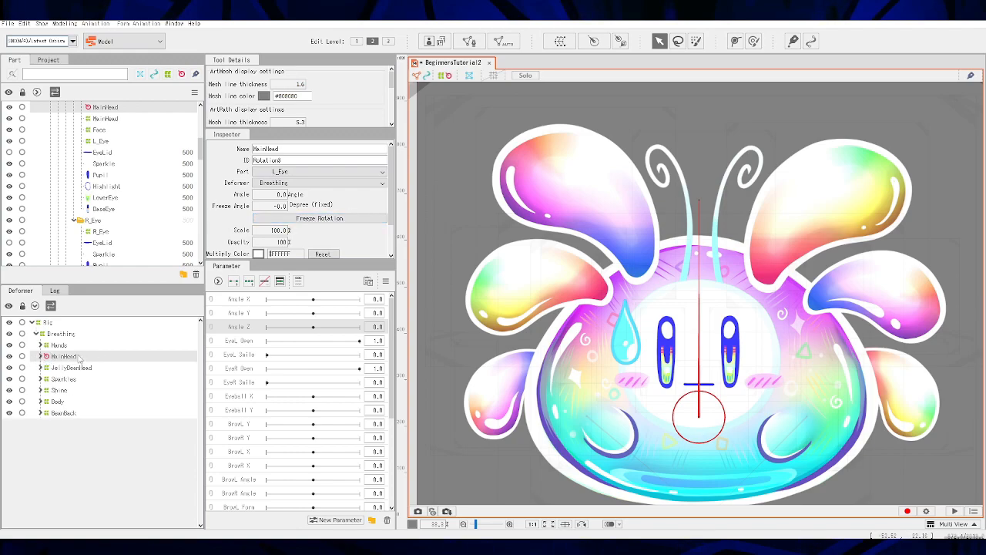
# Tilt the MainHead rotation deformer about 5 degrees to test how the face follows, and undo the tilt
pyautogui.moveTo(698, 199); pyautogui.dragTo(711, 252)
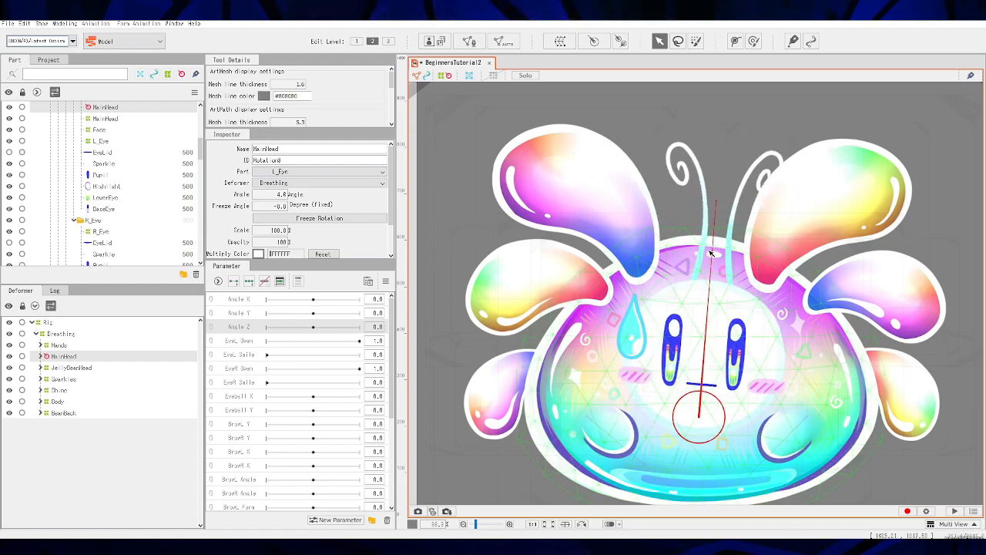
pyautogui.hotkey('ctrl', 'z')
pyautogui.click(40, 356)
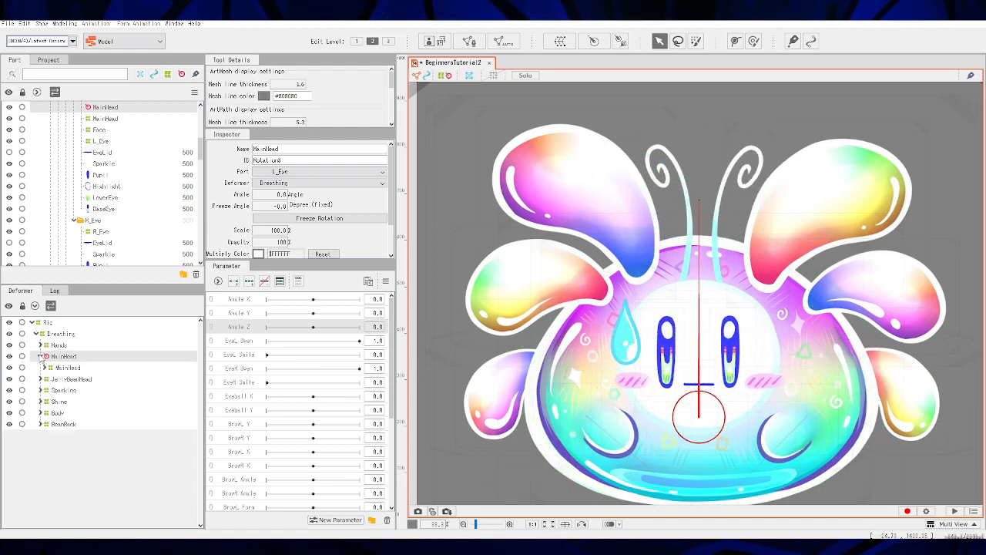
pyautogui.click(40, 356)
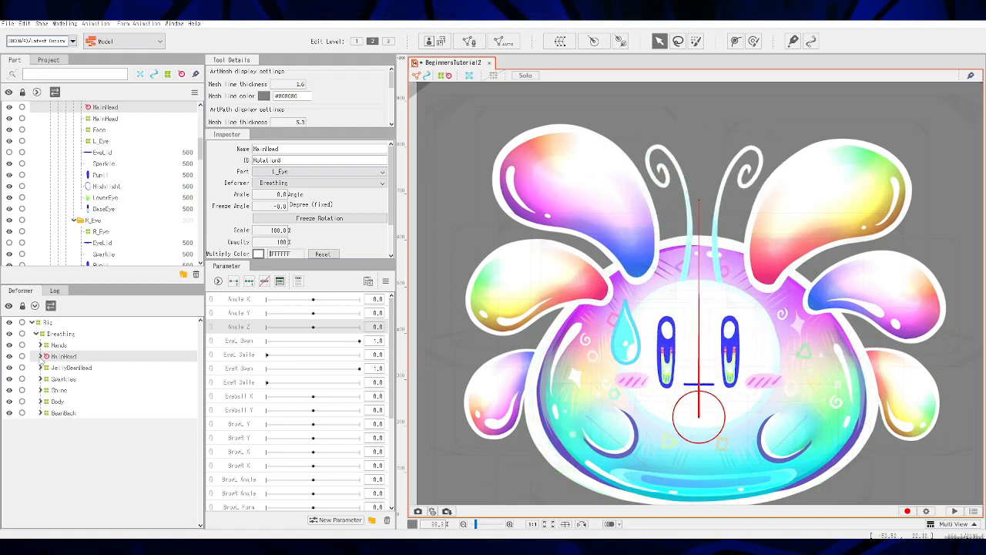
# Create a warp deformer named MainBody as parent of the JellyBeanHead, Sparkles, Shine, Body and BeanBack deformers
pyautogui.click(68, 369)
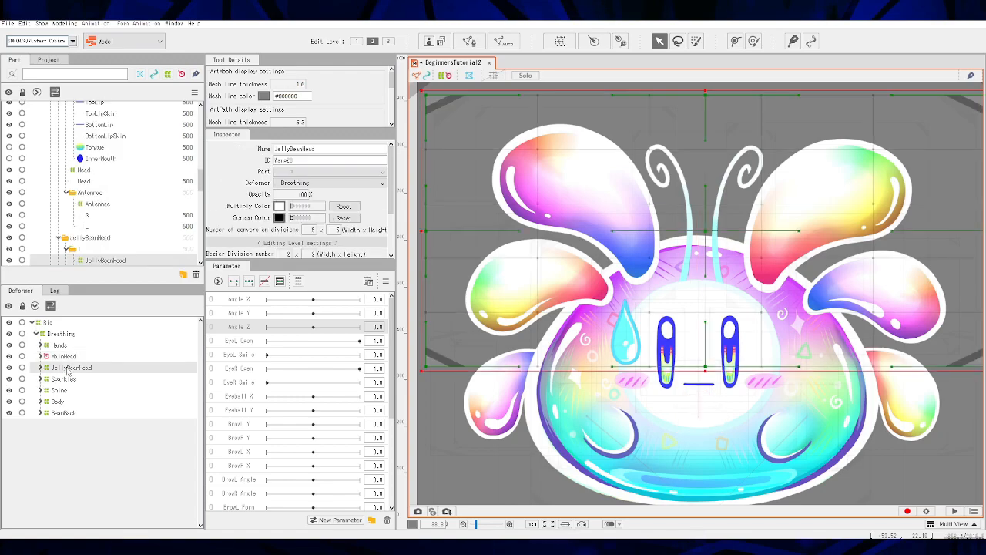
pyautogui.keyDown('shift'); pyautogui.click(63, 414); pyautogui.keyUp('shift')
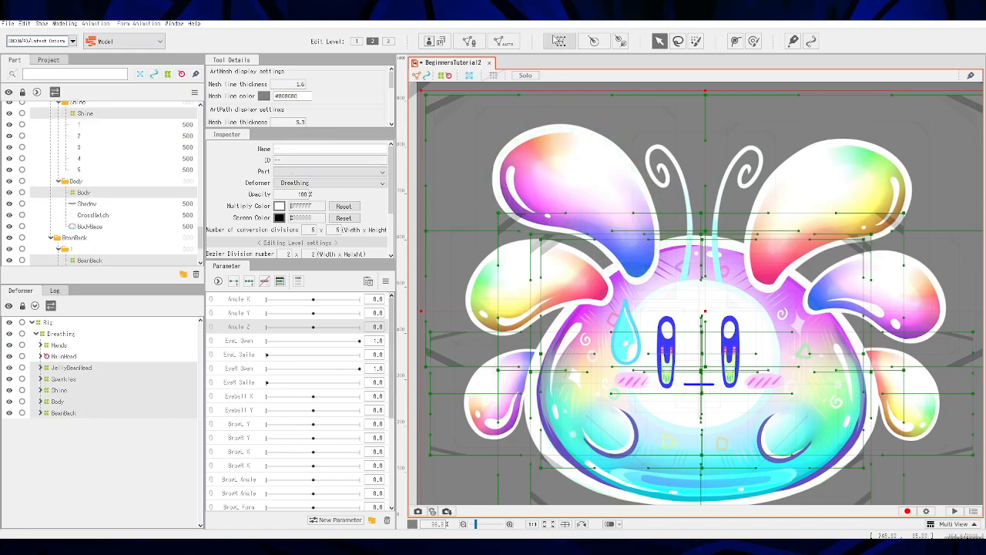
pyautogui.click(561, 42)
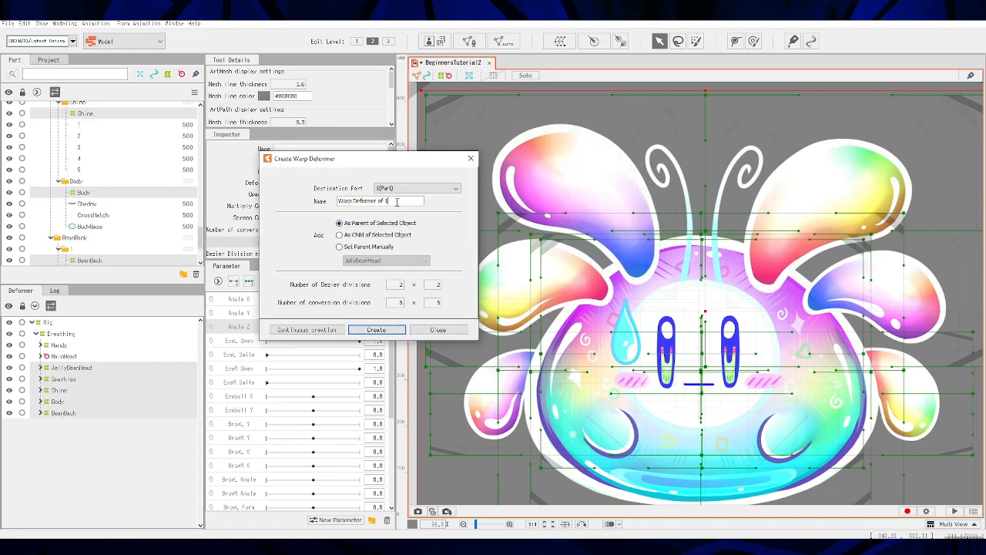
pyautogui.moveTo(392, 201); pyautogui.dragTo(328, 202)
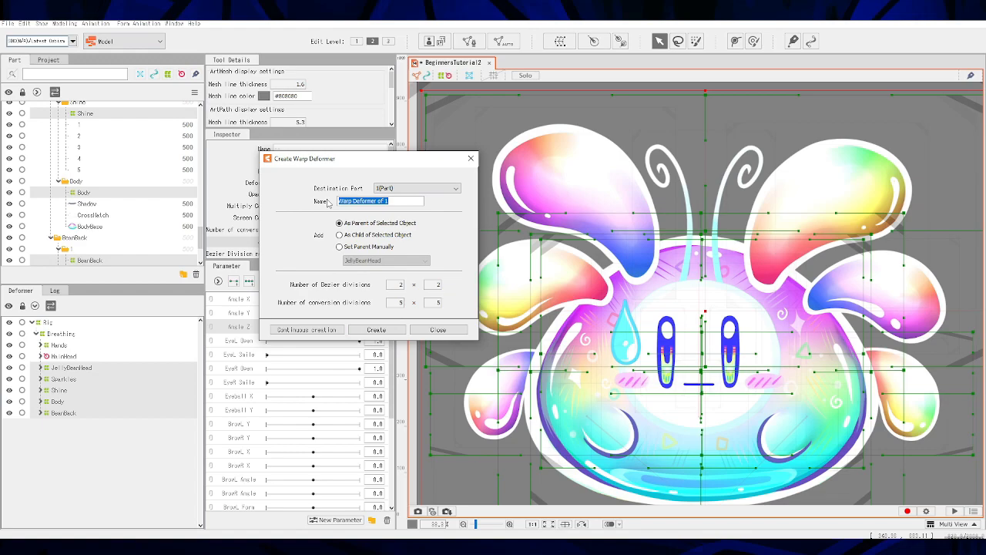
pyautogui.write('Ma')
pyautogui.click(377, 330)
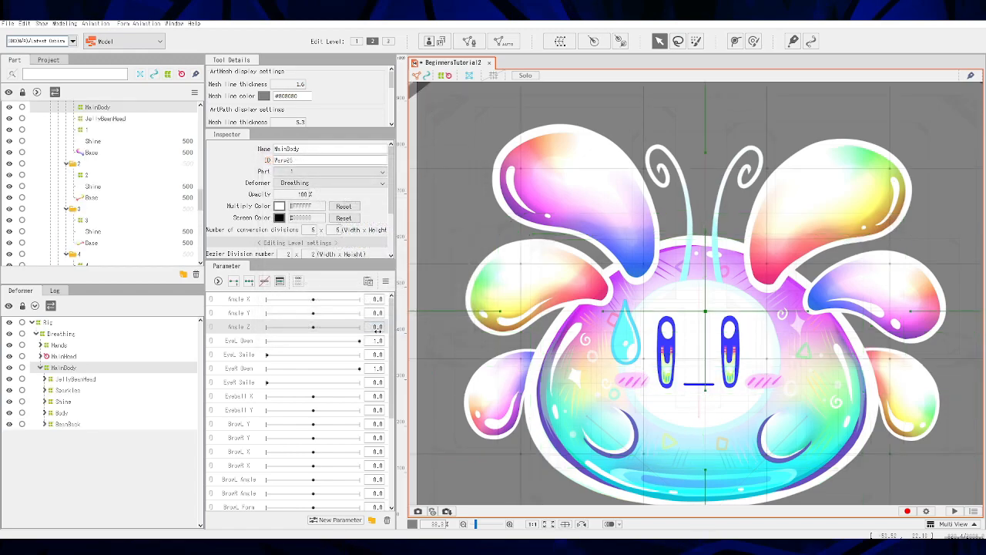
# Move a control point of the MainBody warp deformer slightly to test its effect, and undo the move
pyautogui.click(40, 367)
pyautogui.click(40, 368)
pyautogui.moveTo(604, 311)
pyautogui.mouseDown()
pyautogui.moveTo(652, 297)
pyautogui.moveTo(598, 317)
pyautogui.mouseUp()
pyautogui.hotkey('ctrl', 'z')
# Nest the MainHead rotation deformer and the Hands deformer under the MainBody warp deformer
pyautogui.click(63, 357)
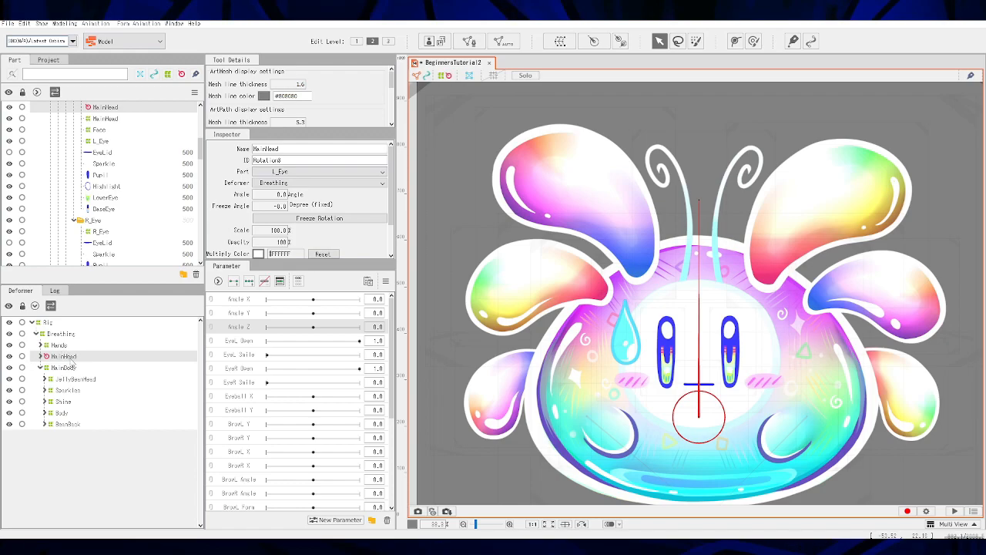
pyautogui.moveTo(74, 359); pyautogui.dragTo(74, 369)
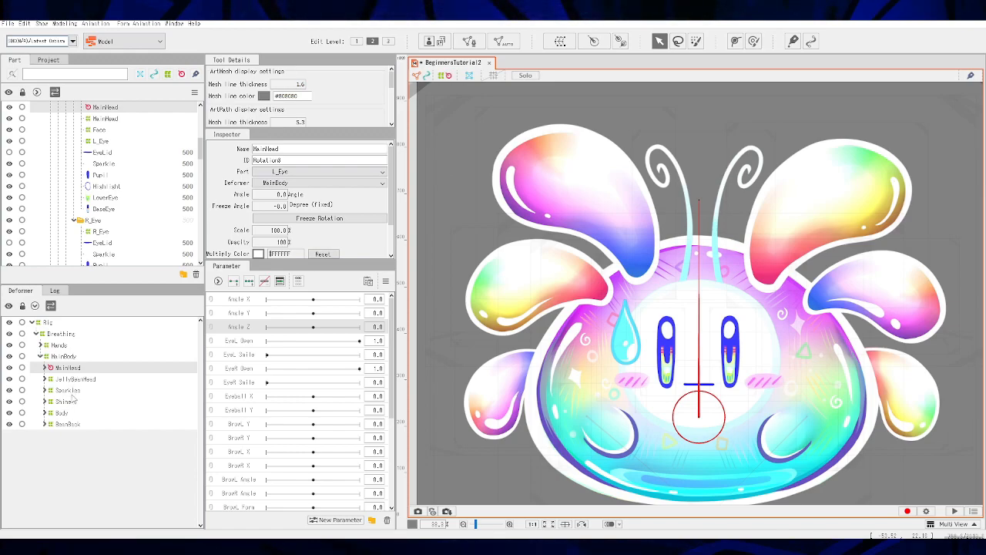
pyautogui.click(63, 347)
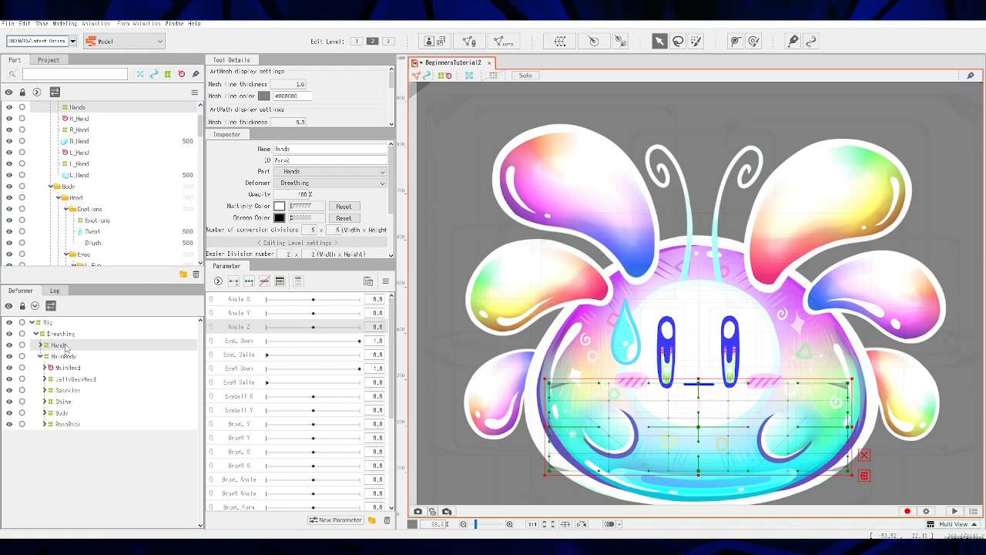
pyautogui.moveTo(68, 348); pyautogui.dragTo(71, 363)
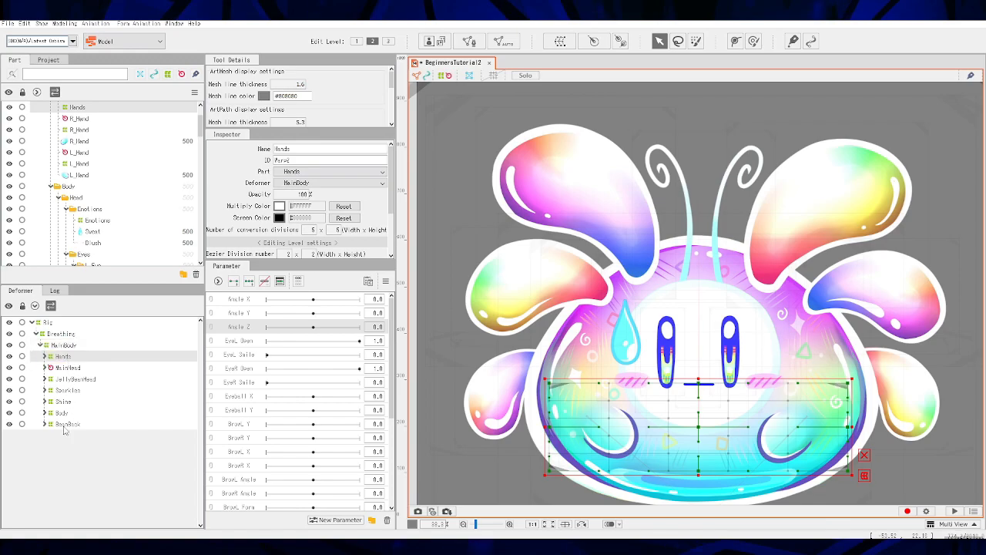
# Review the deformer hierarchy from Breathing through MainBody to the MainHead rotation and warp deformers and their children
pyautogui.click(69, 369)
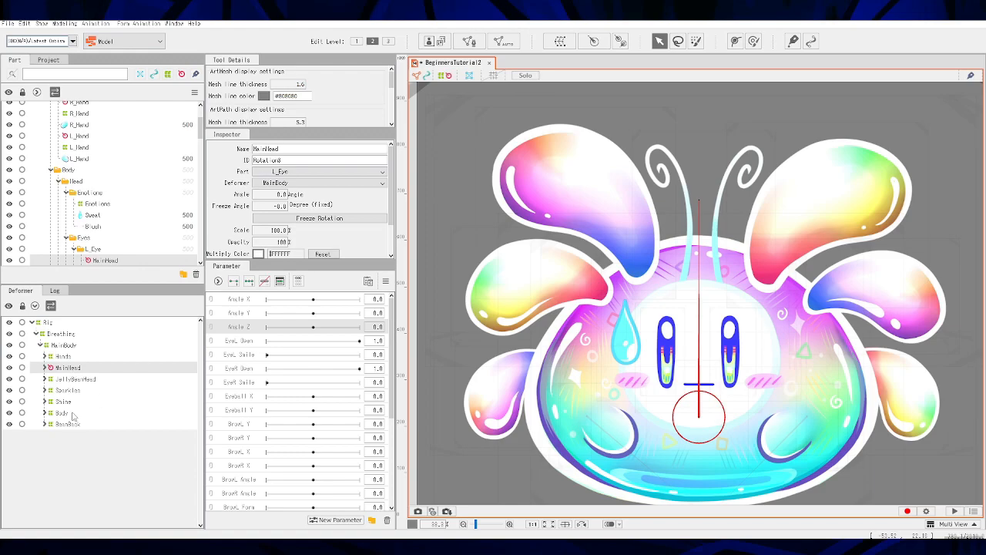
pyautogui.click(63, 344)
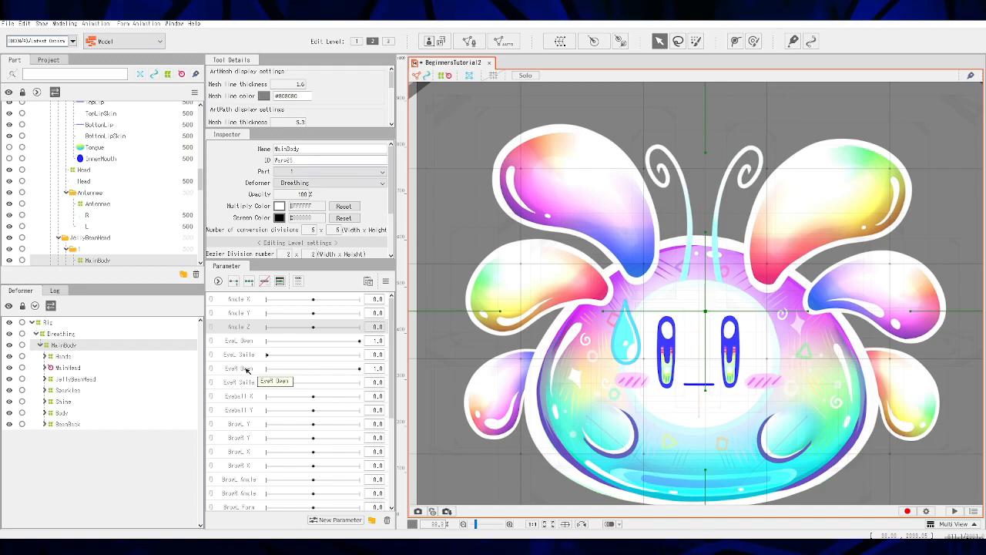
pyautogui.click(48, 369)
pyautogui.click(44, 368)
pyautogui.click(53, 380)
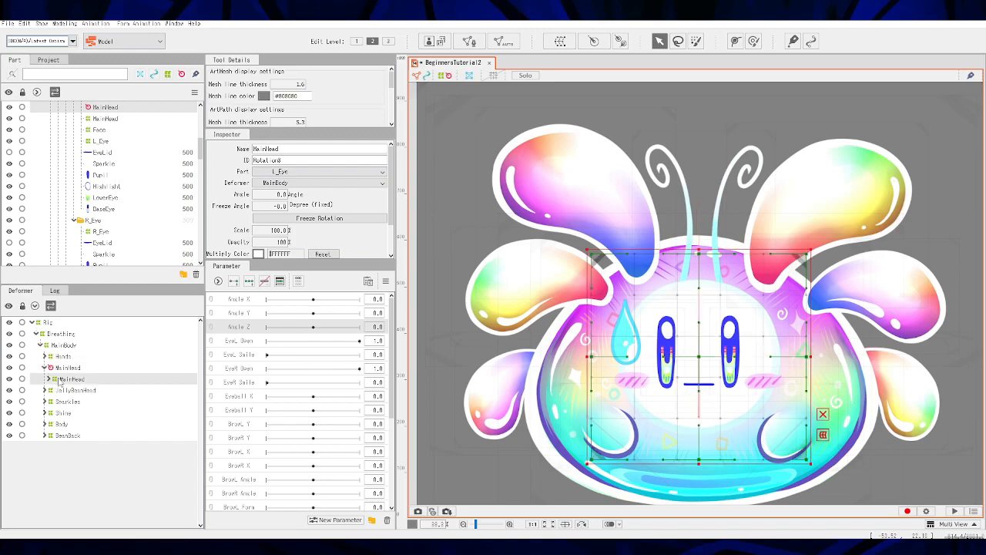
pyautogui.click(48, 379)
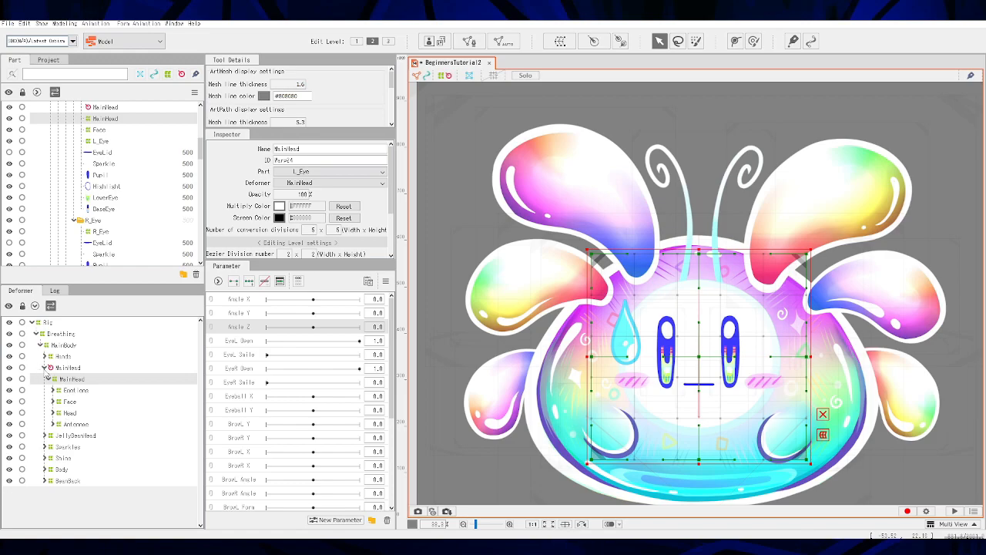
pyautogui.click(44, 367)
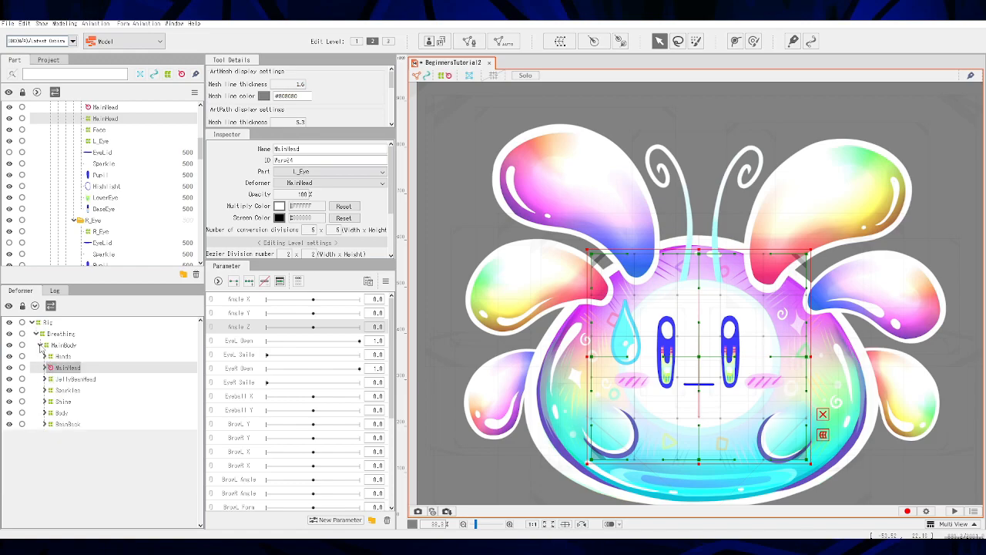
pyautogui.click(40, 346)
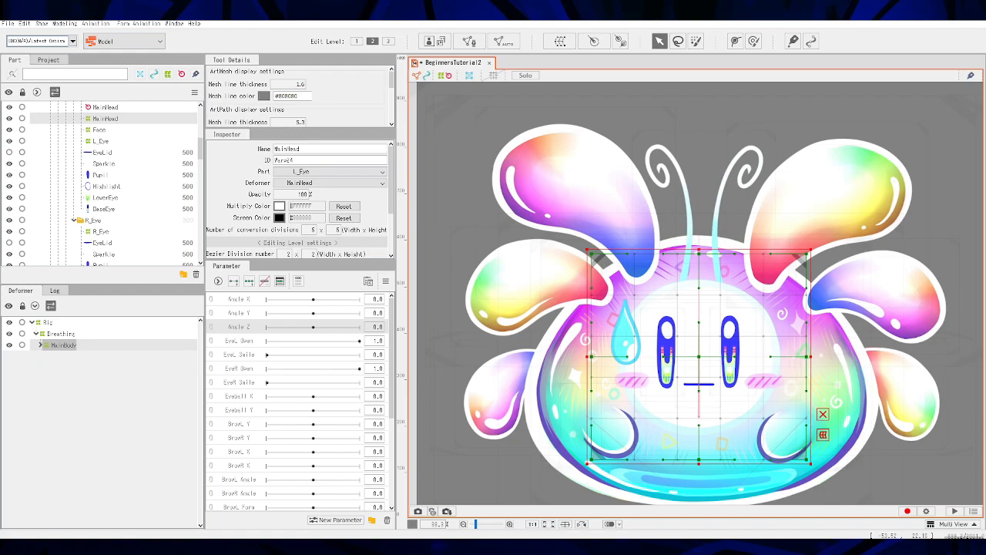
pyautogui.click(48, 345)
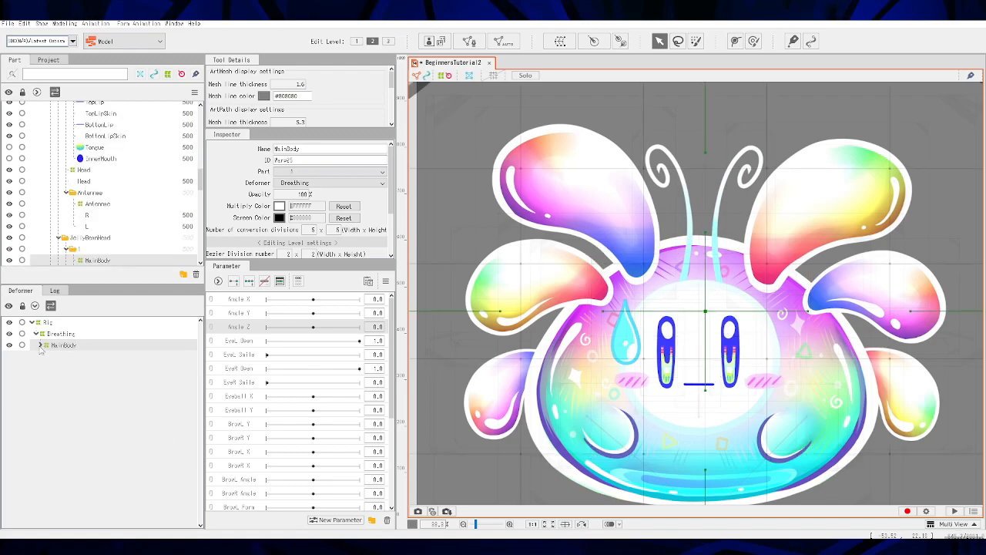
pyautogui.click(41, 345)
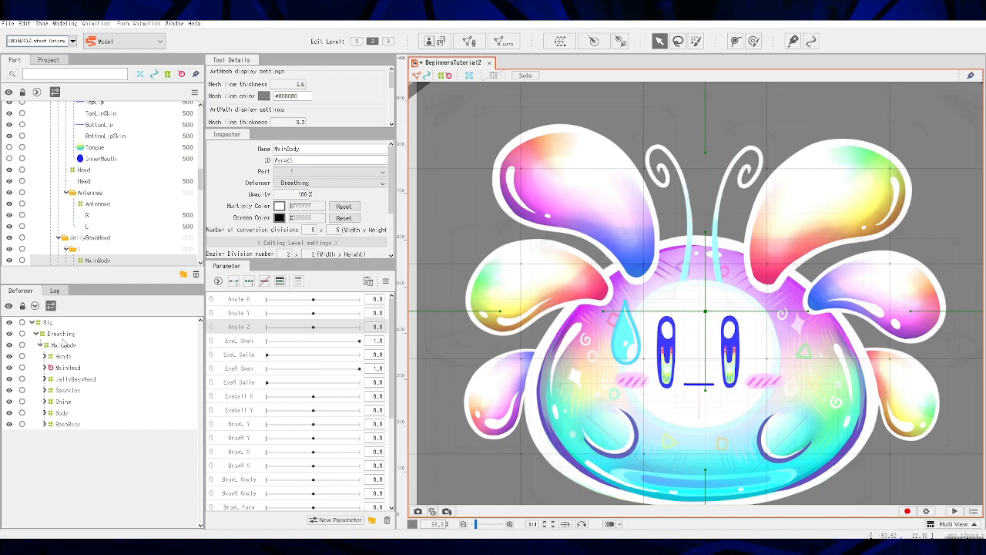
pyautogui.click(62, 334)
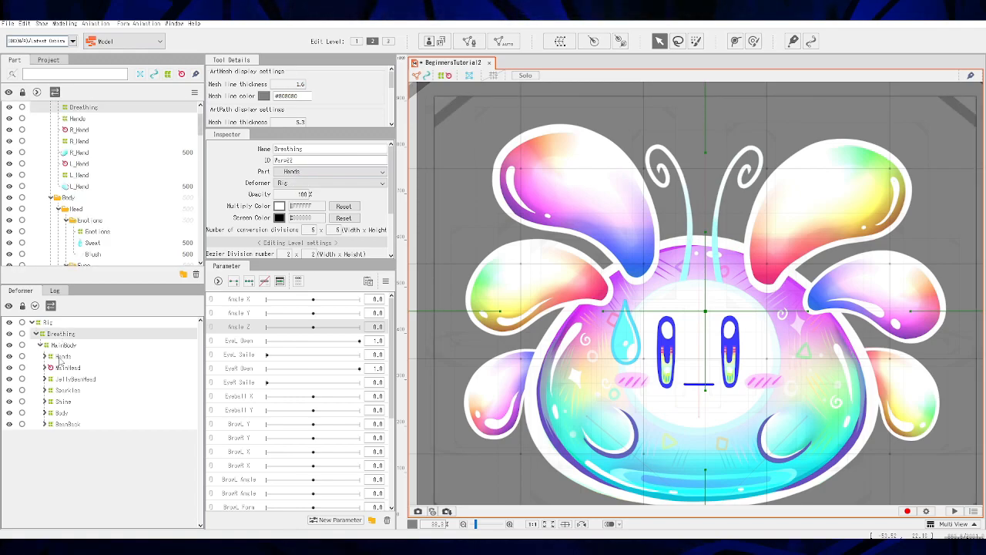